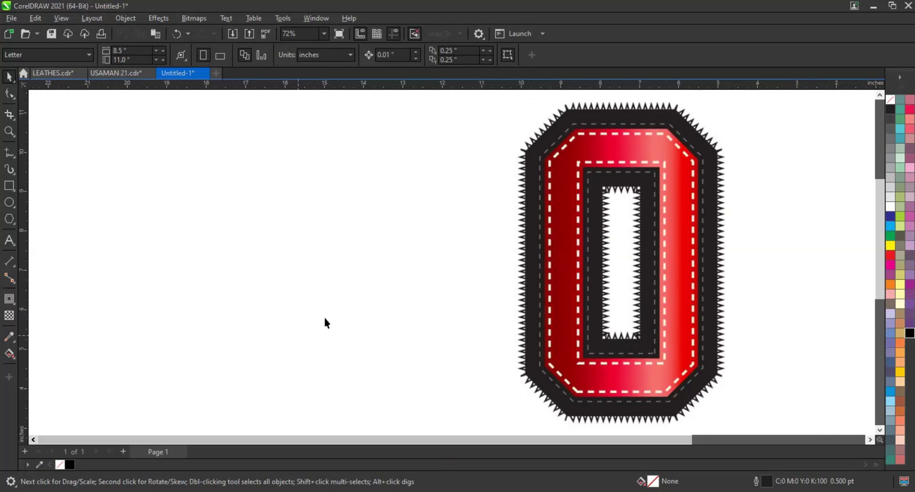
- Preview the reference O full screen, then zoom in on the area around it
{"action": "left_click", "coordinate": [631, 272]}
{"action": "key", "text": "F9"}
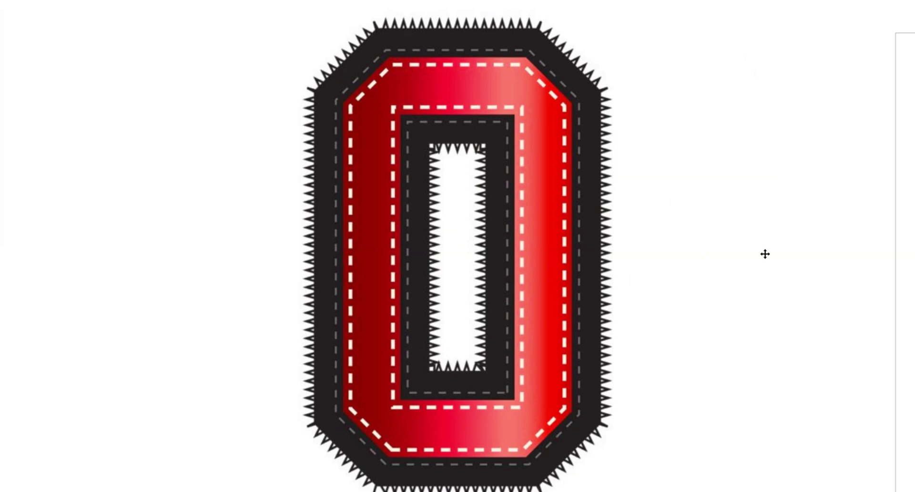
{"action": "key", "text": "Escape"}
{"action": "key", "text": "F3"}
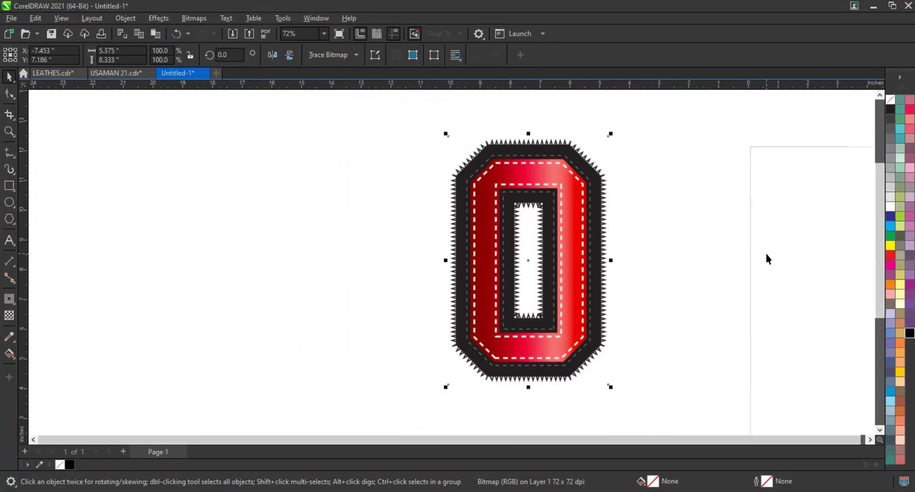
{"action": "left_click", "coordinate": [10, 131]}
{"action": "left_click_drag", "start_coordinate": [102, 130], "coordinate": [634, 383]}
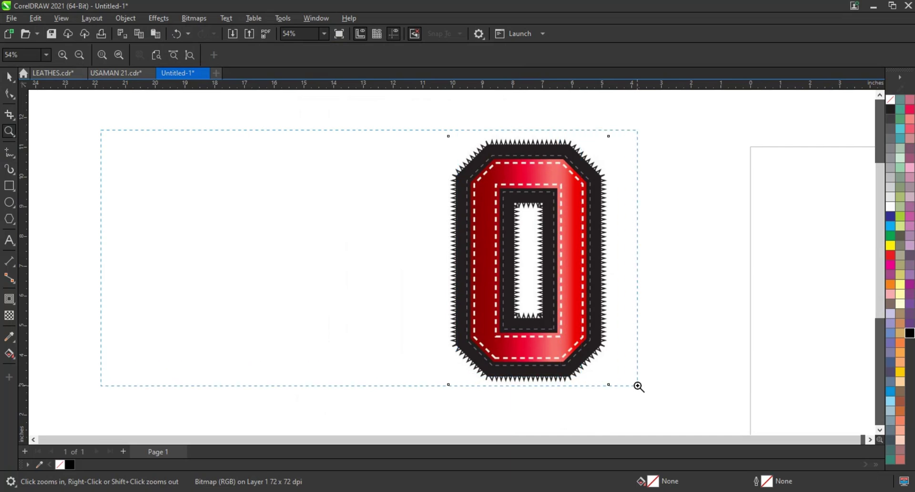
- Add a text letter O left of the reference and scale it up
{"action": "left_click", "coordinate": [9, 241]}
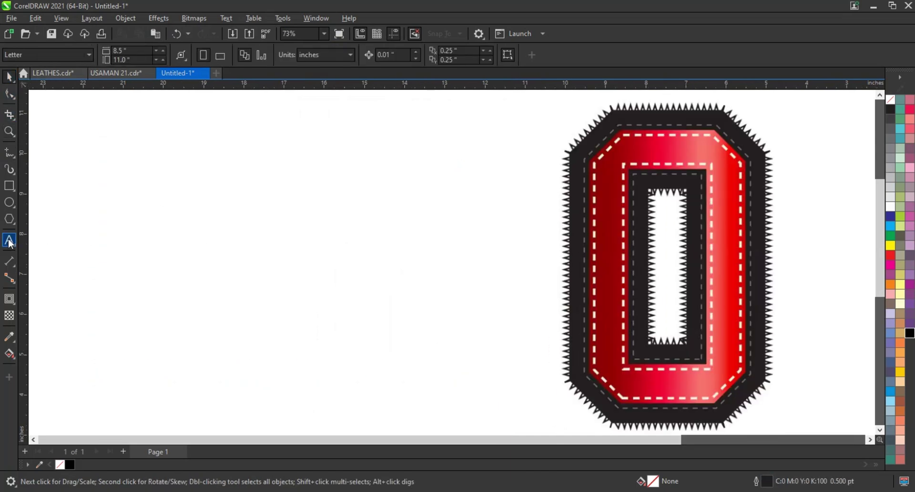
{"action": "left_click", "coordinate": [180, 256]}
{"action": "type", "text": "O"}
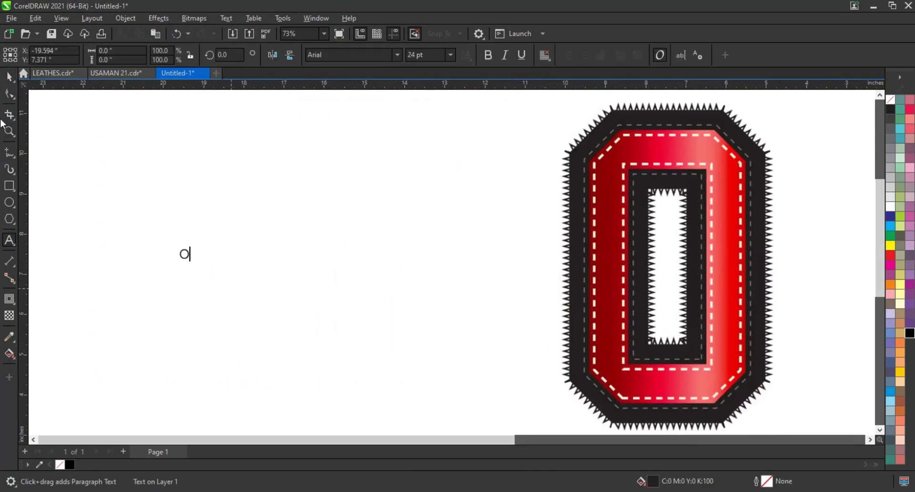
{"action": "left_click", "coordinate": [9, 77]}
{"action": "left_click_drag", "start_coordinate": [193, 263], "coordinate": [249, 332]}
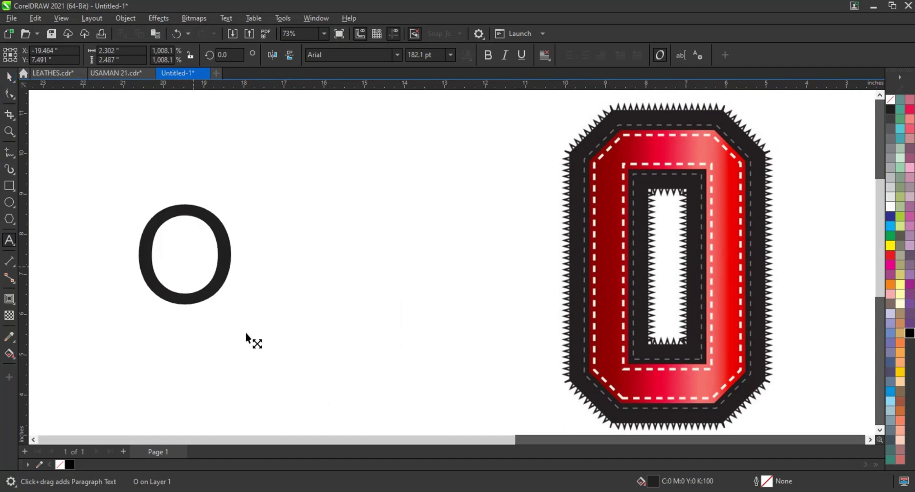
- Set the O's font to Jersey M54, enlarge it to 607.84 pt and reposition it
{"action": "left_click", "coordinate": [397, 55]}
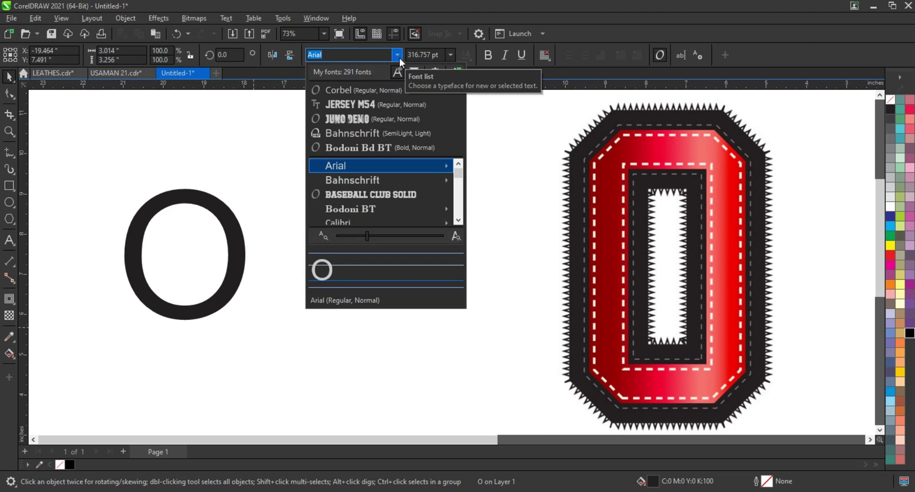
{"action": "left_click", "coordinate": [369, 103]}
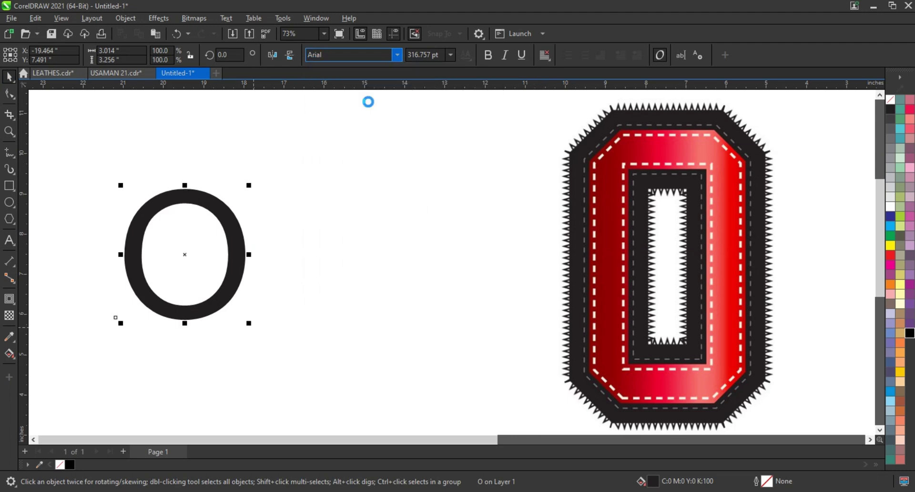
{"action": "left_click_drag", "start_coordinate": [205, 320], "coordinate": [286, 407]}
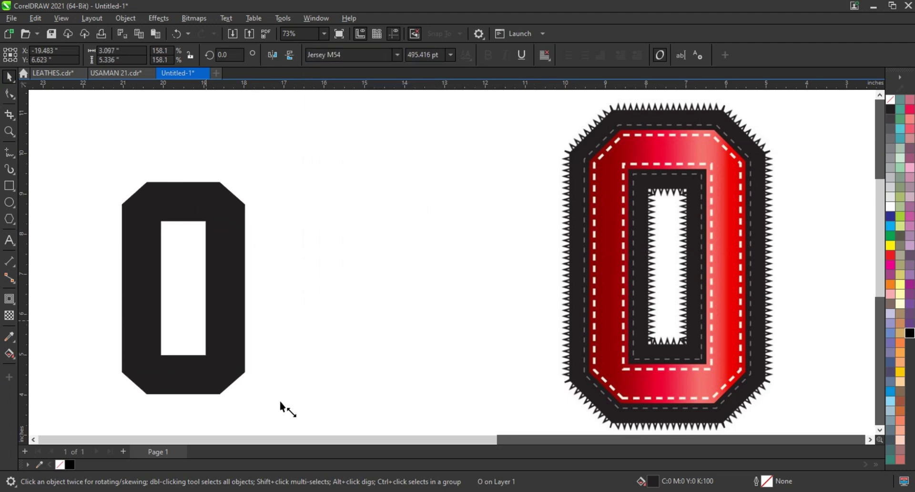
{"action": "left_click_drag", "start_coordinate": [253, 178], "coordinate": [293, 139]}
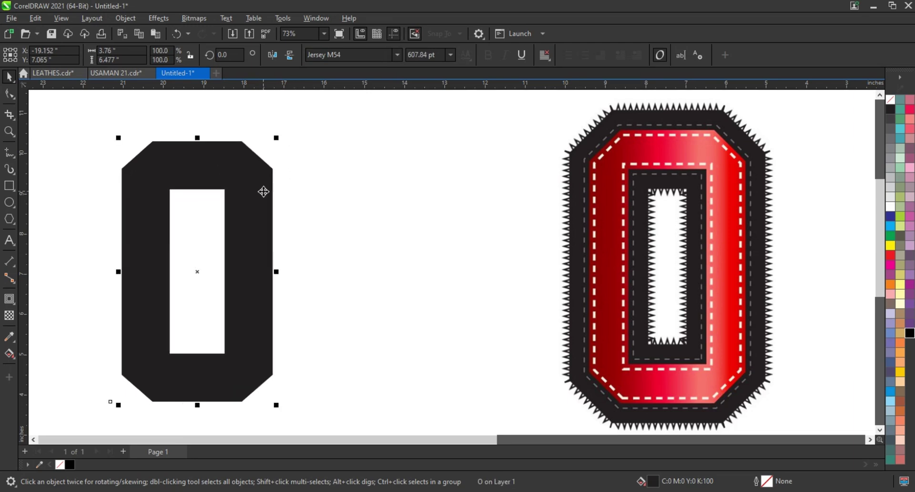
{"action": "left_click_drag", "start_coordinate": [264, 194], "coordinate": [326, 189]}
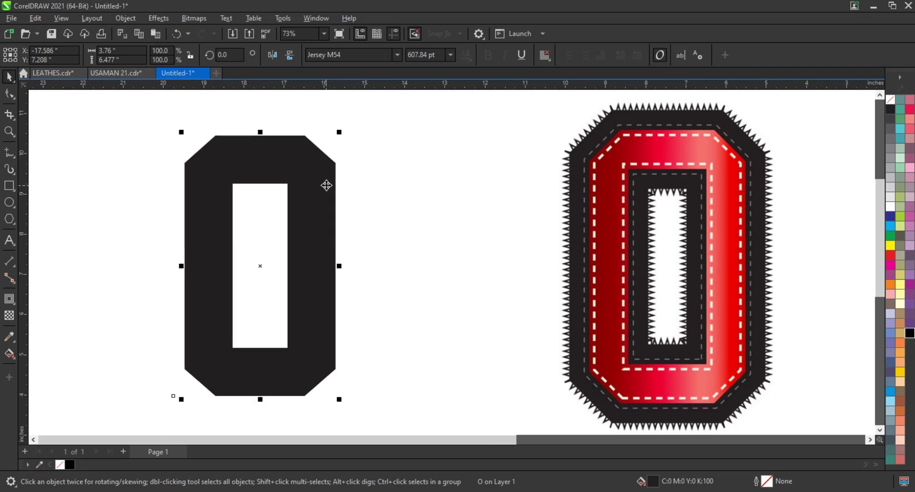
- Convert the O to curves with a 60% grey fill and black outline, nudged lower
{"action": "key", "text": "ctrl+q"}
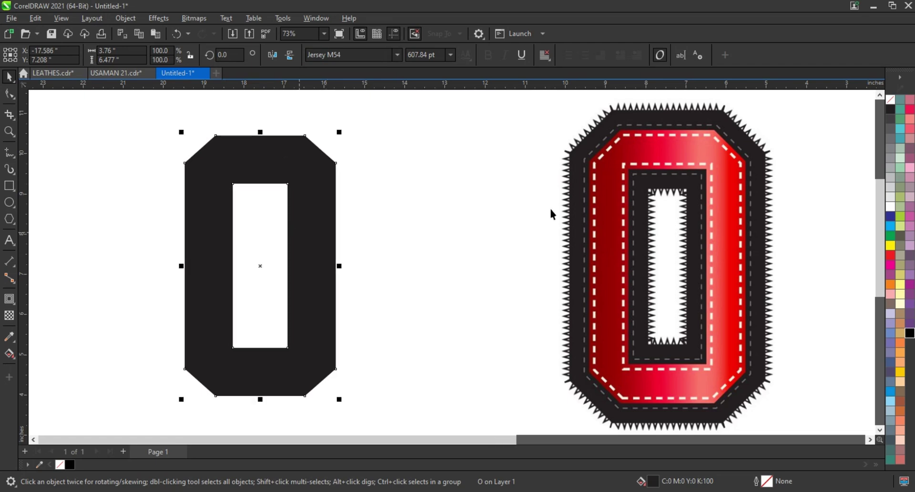
{"action": "left_click", "coordinate": [892, 149]}
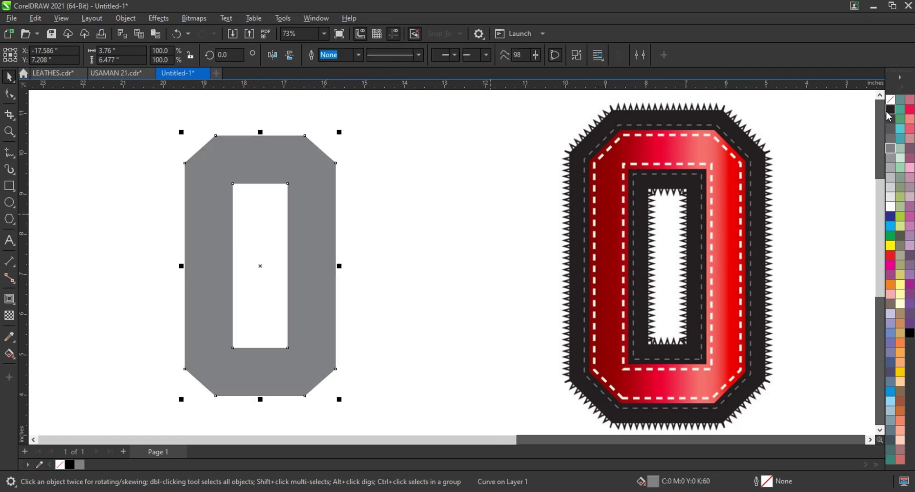
{"action": "right_click", "coordinate": [889, 114]}
{"action": "left_click", "coordinate": [853, 119]}
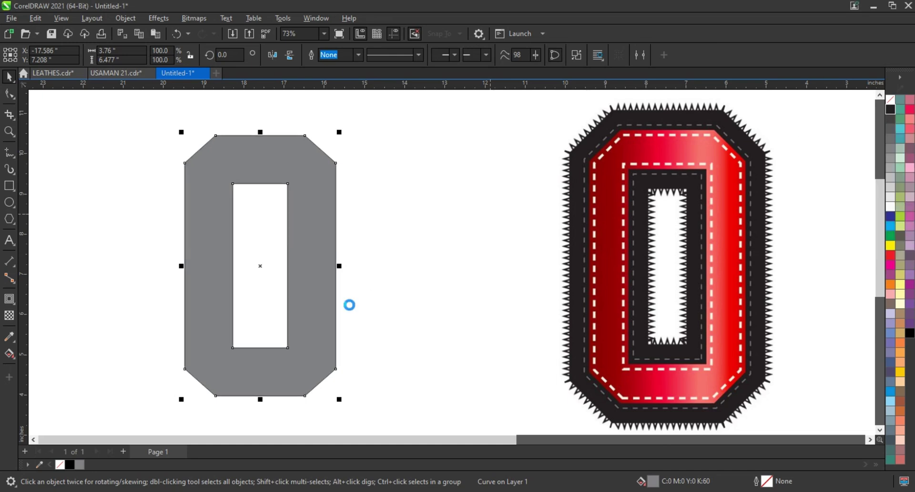
{"action": "left_click_drag", "start_coordinate": [319, 269], "coordinate": [317, 318]}
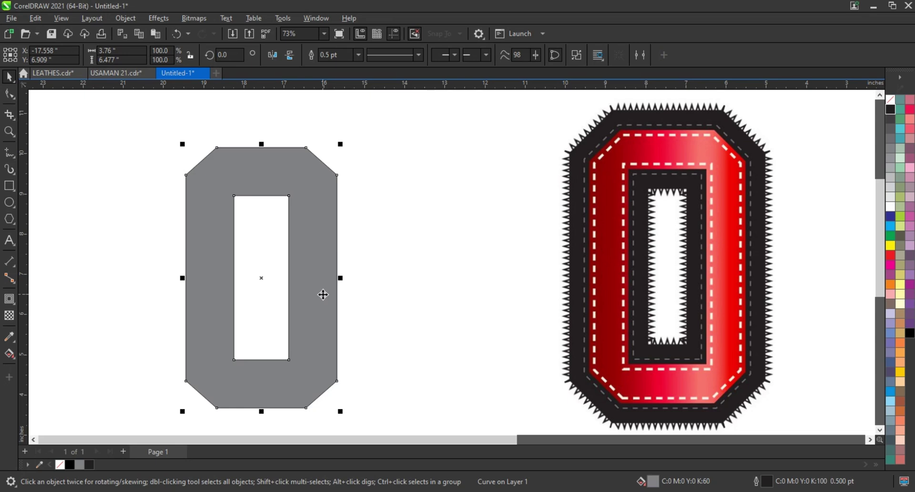
- Give the O a 0.171-inch inward contour, discarding an initial outward one
{"action": "left_click", "coordinate": [9, 299]}
{"action": "left_click_drag", "start_coordinate": [305, 149], "coordinate": [314, 125]}
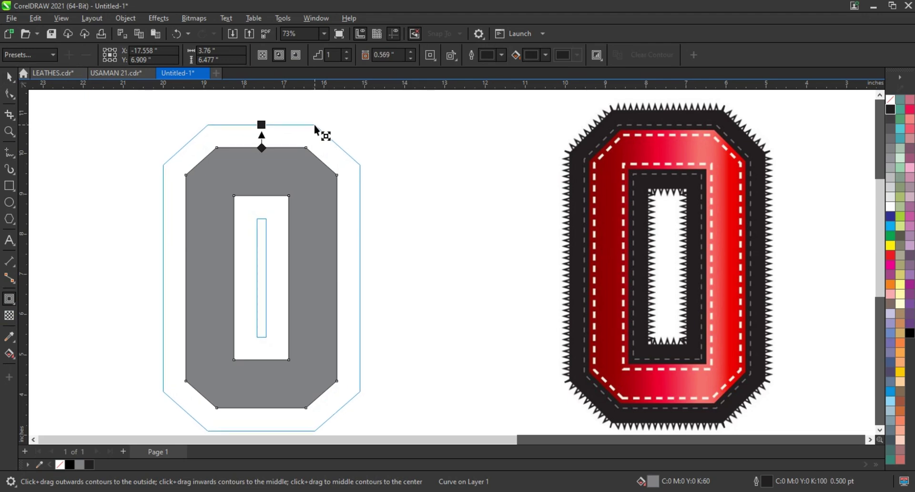
{"action": "left_click_drag", "start_coordinate": [315, 126], "coordinate": [314, 128]}
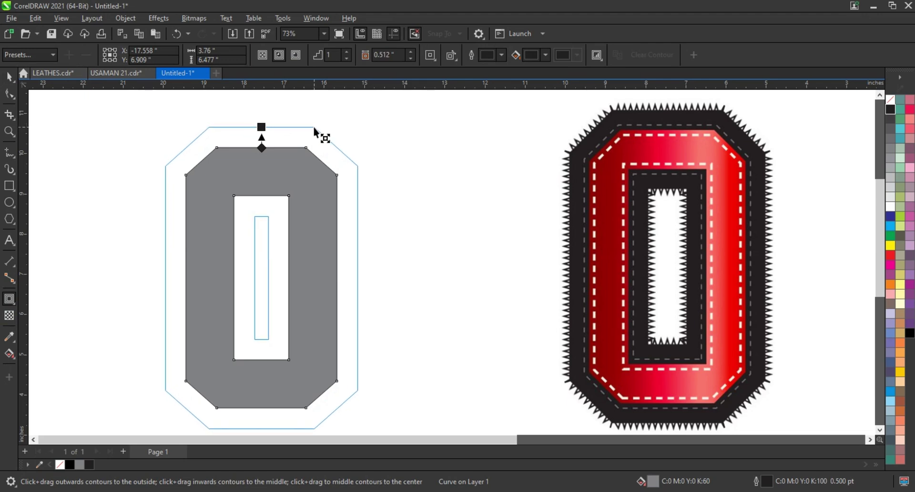
{"action": "left_click_drag", "start_coordinate": [314, 132], "coordinate": [314, 132]}
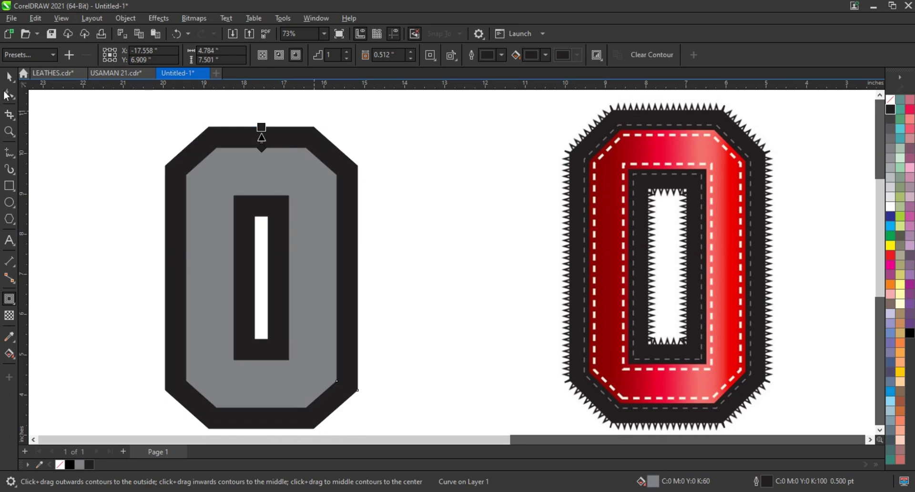
{"action": "key", "text": "space"}
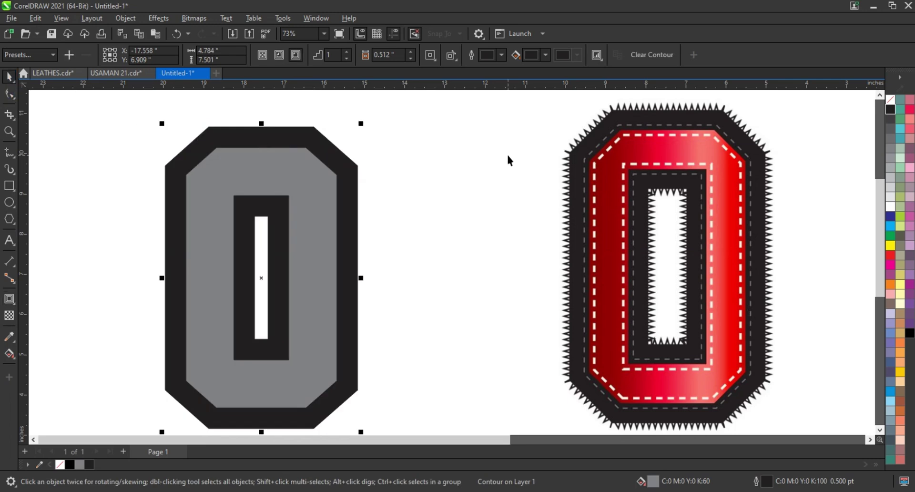
{"action": "key", "text": "ctrl+z"}
{"action": "left_click", "coordinate": [9, 300]}
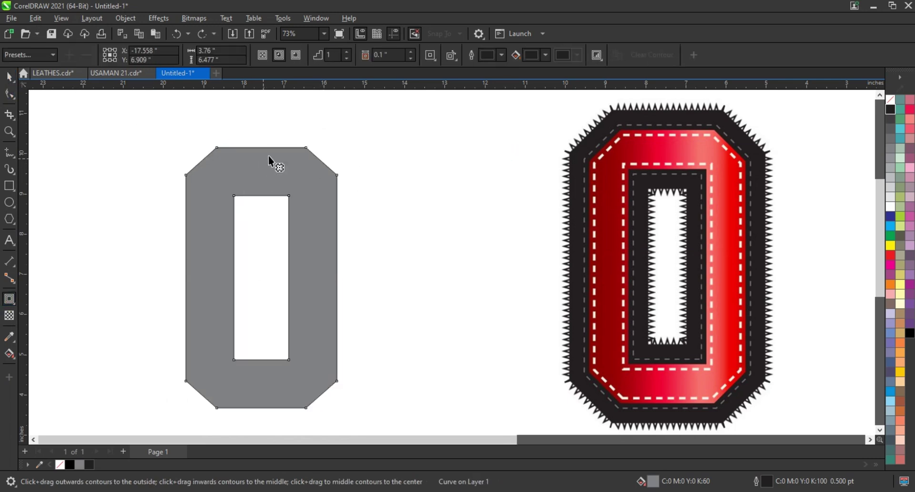
{"action": "left_click_drag", "start_coordinate": [305, 148], "coordinate": [302, 154]}
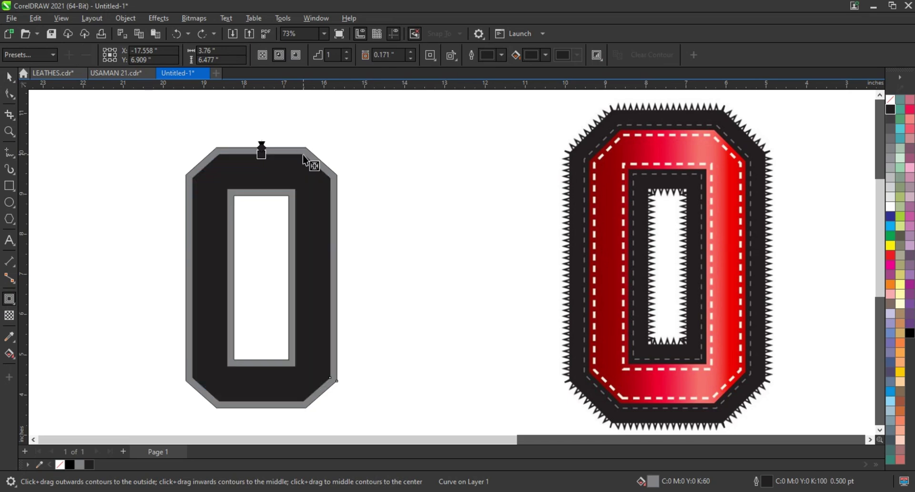
{"action": "left_click", "coordinate": [9, 76]}
- Break the contour apart, delete the grey outer O, and recolor the rest light grey with 50% grey outline
{"action": "left_click", "coordinate": [131, 19]}
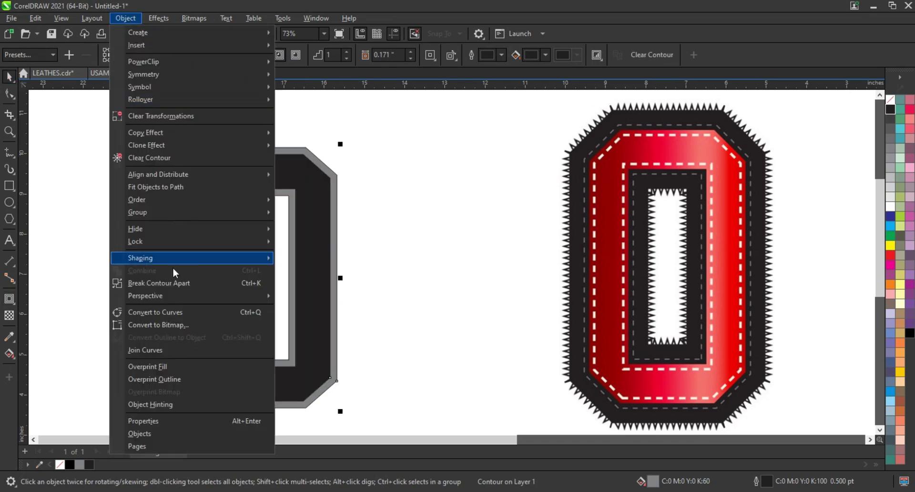
{"action": "left_click", "coordinate": [181, 281]}
{"action": "left_click", "coordinate": [331, 173]}
{"action": "key", "text": "Delete"}
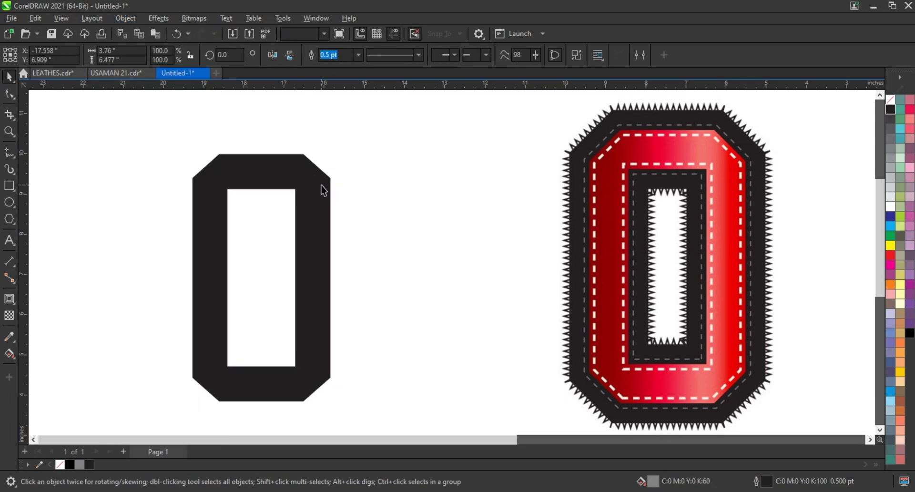
{"action": "left_click", "coordinate": [320, 188]}
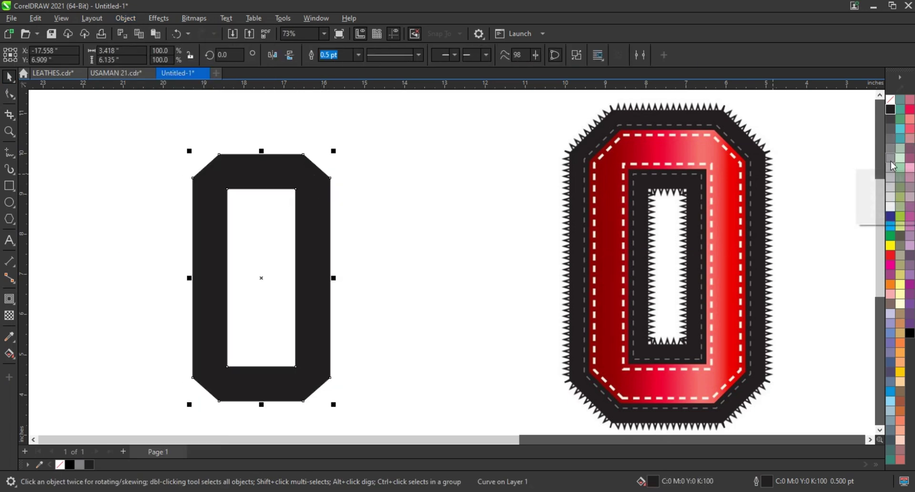
{"action": "right_click", "coordinate": [891, 158]}
{"action": "left_click", "coordinate": [880, 167]}
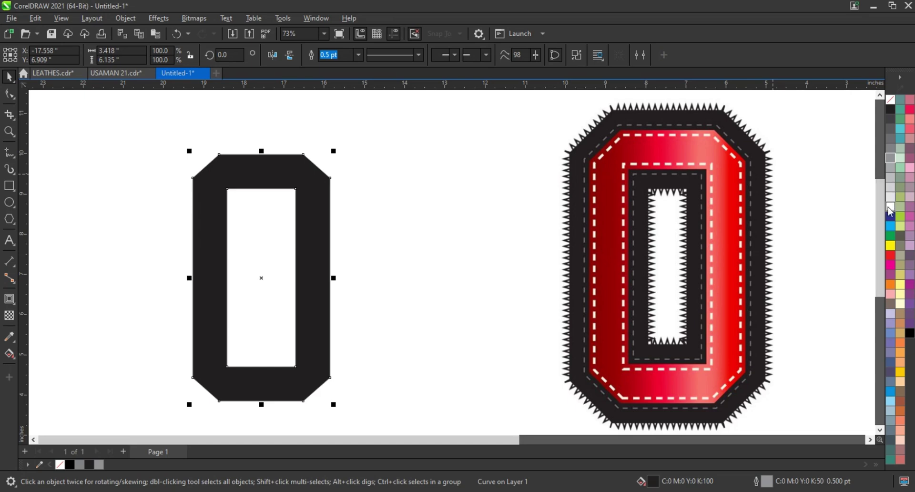
{"action": "left_click", "coordinate": [890, 187]}
- Add a thick black 0.413-inch outward contour around the O
{"action": "left_click", "coordinate": [9, 299]}
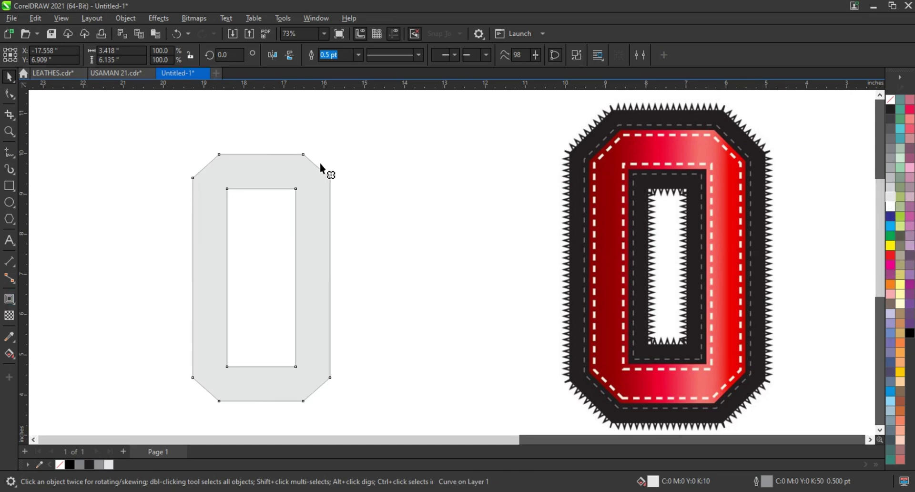
{"action": "left_click_drag", "start_coordinate": [313, 157], "coordinate": [317, 138]}
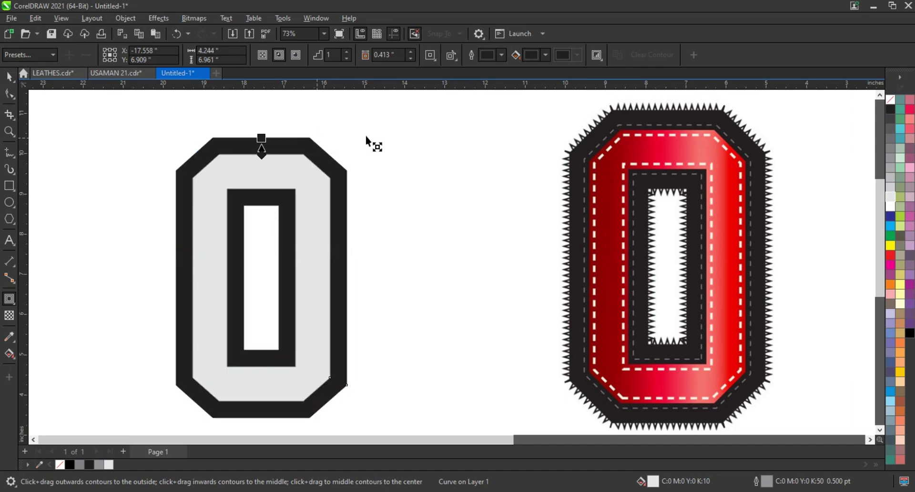
{"action": "left_click", "coordinate": [13, 80]}
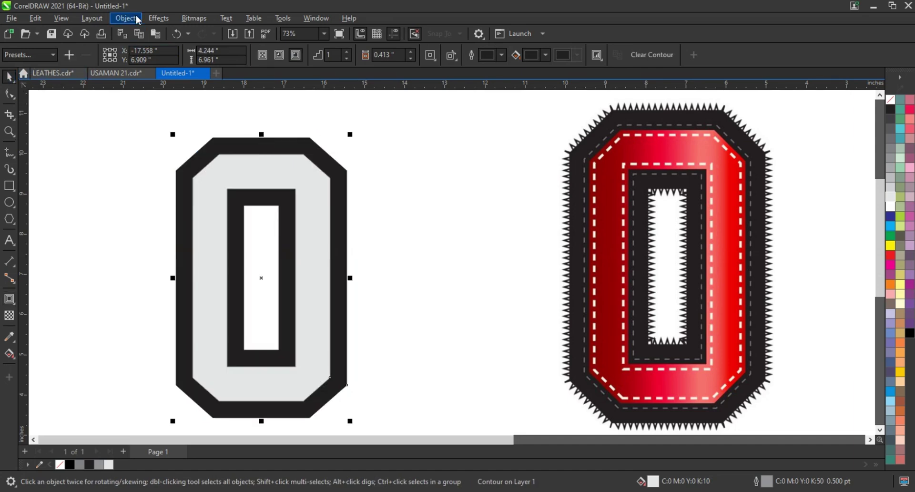
{"action": "left_click", "coordinate": [136, 19]}
- Break the black contour apart and fill the inner O red
{"action": "left_click", "coordinate": [162, 279]}
{"action": "left_click", "coordinate": [316, 270]}
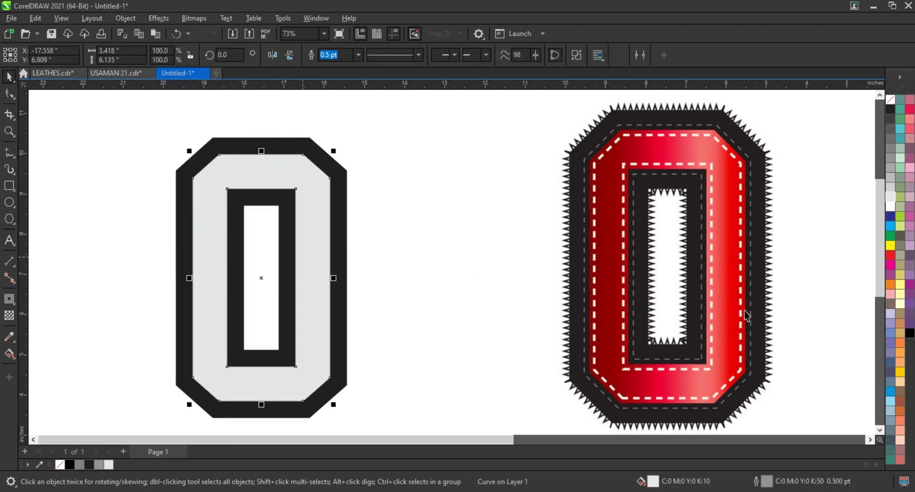
{"action": "left_click", "coordinate": [891, 256]}
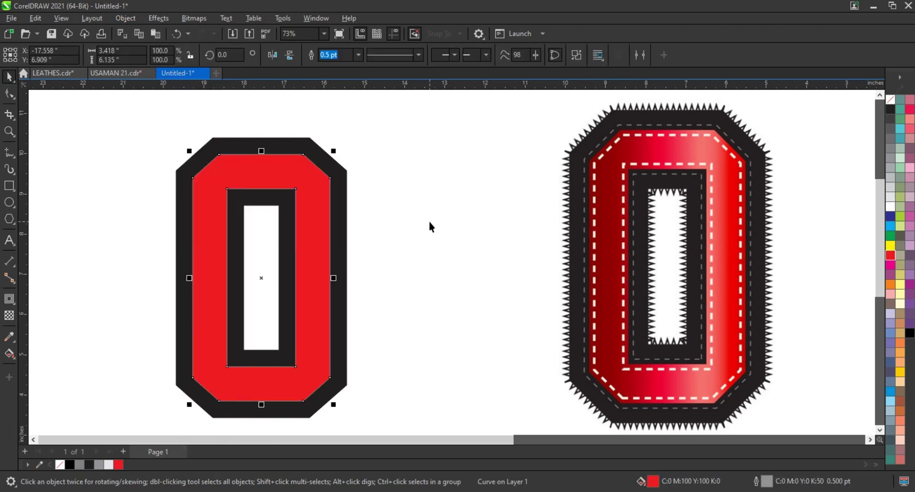
- Eyedrop the dark red from the right O and apply it to the left O's face
{"action": "left_click", "coordinate": [9, 336]}
{"action": "left_click", "coordinate": [710, 381]}
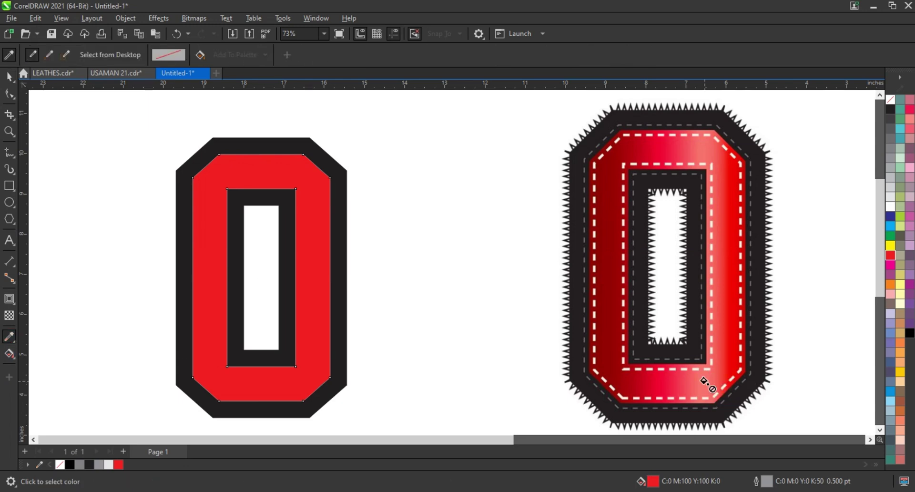
{"action": "left_click", "coordinate": [284, 388]}
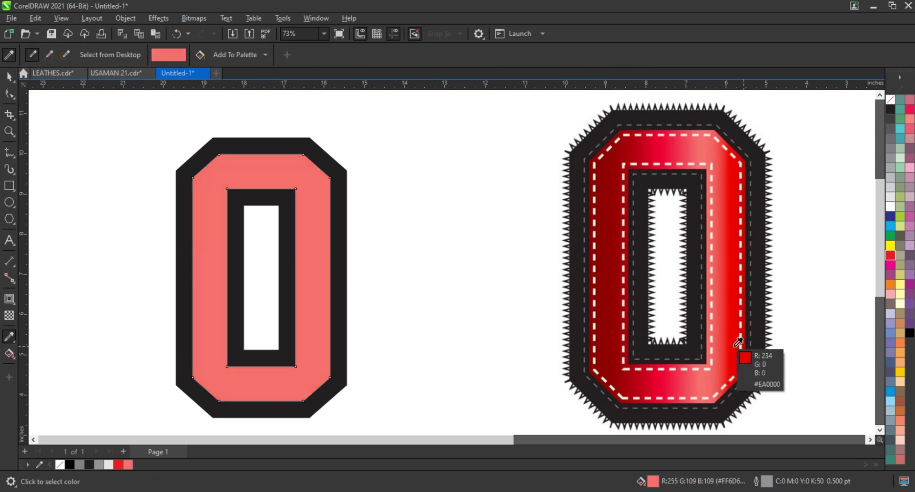
{"action": "left_click", "coordinate": [737, 341]}
{"action": "left_click", "coordinate": [321, 365]}
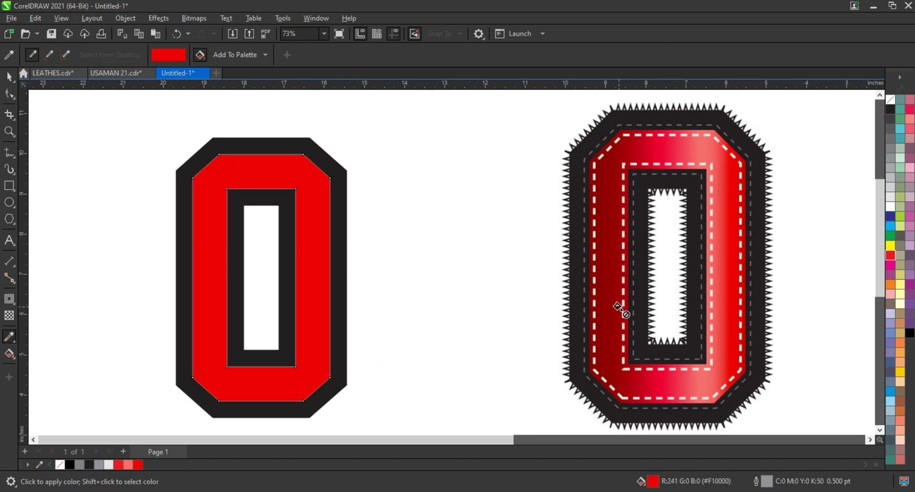
{"action": "left_click", "coordinate": [612, 300]}
{"action": "left_click", "coordinate": [306, 329]}
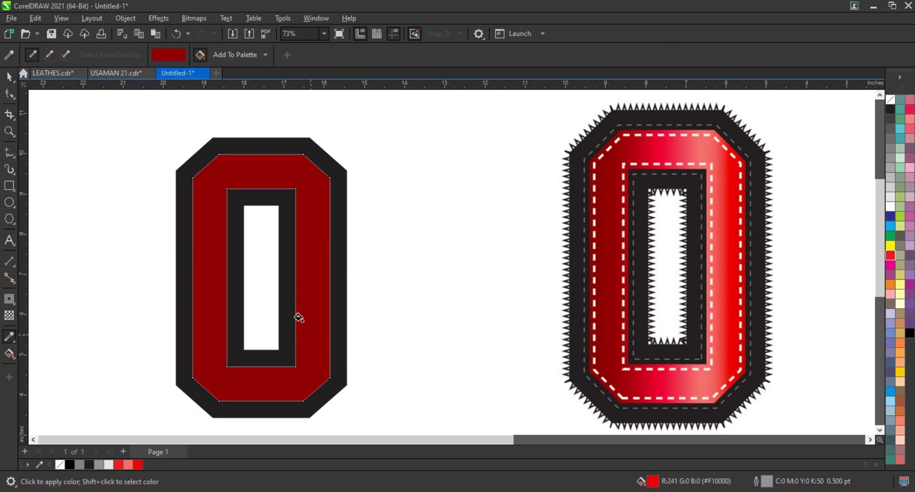
{"action": "left_click", "coordinate": [13, 79]}
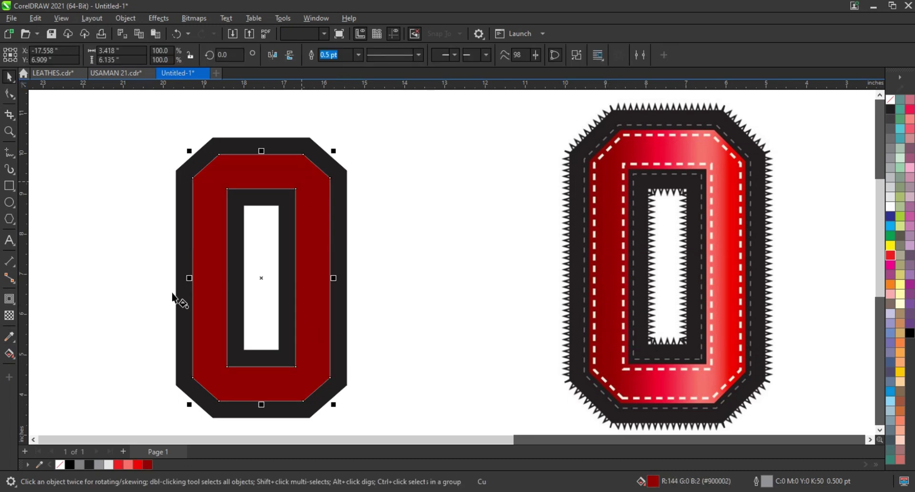
- Give the face a horizontal dark-red-to-red fountain fill with a light red band
{"action": "key", "text": "g"}
{"action": "left_click_drag", "start_coordinate": [185, 295], "coordinate": [342, 296]}
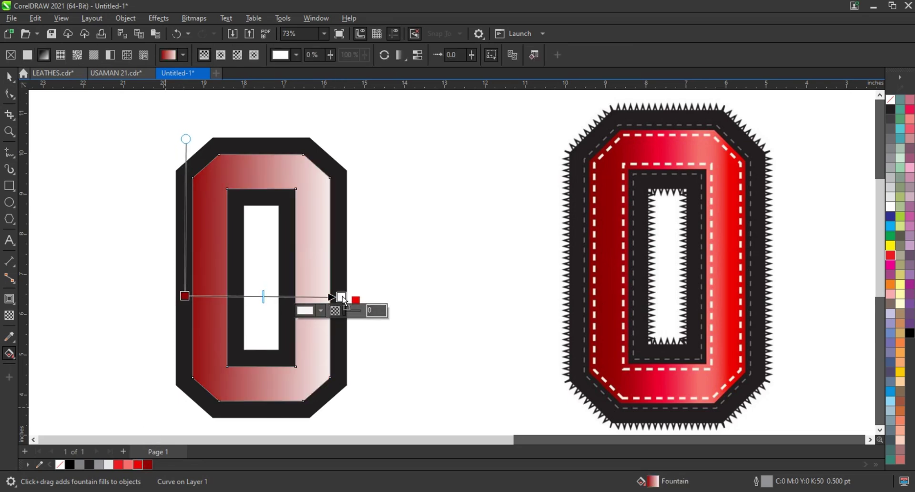
{"action": "mouse_move", "coordinate": [139, 454]}
{"action": "left_mouse_down"}
{"action": "mouse_move", "coordinate": [342, 297]}
{"action": "mouse_move", "coordinate": [299, 297]}
{"action": "left_mouse_up"}
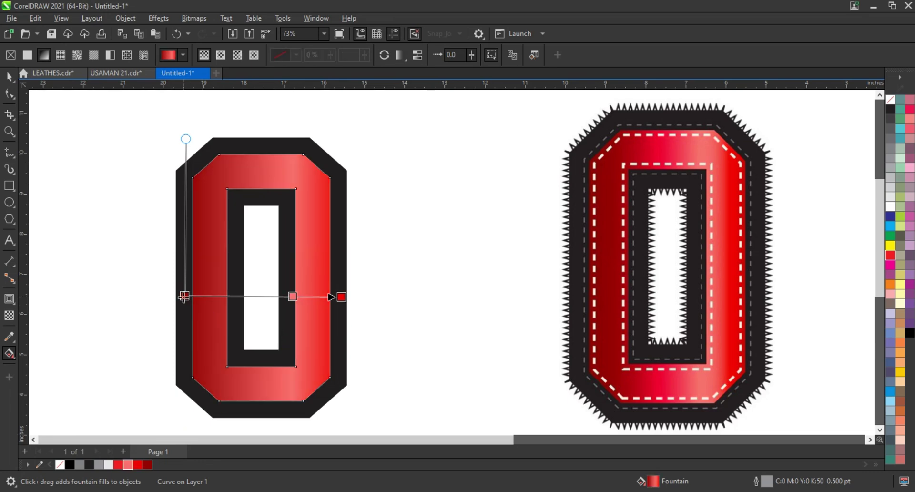
{"action": "left_click_drag", "start_coordinate": [184, 296], "coordinate": [213, 297]}
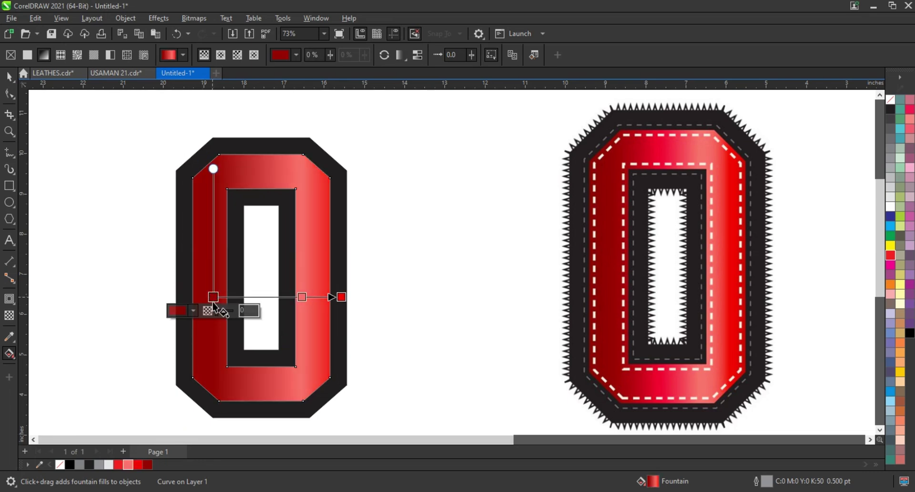
{"action": "key", "text": "space"}
- Remove the red face's outline and make the O's outer border solid black
{"action": "key", "text": "Escape"}
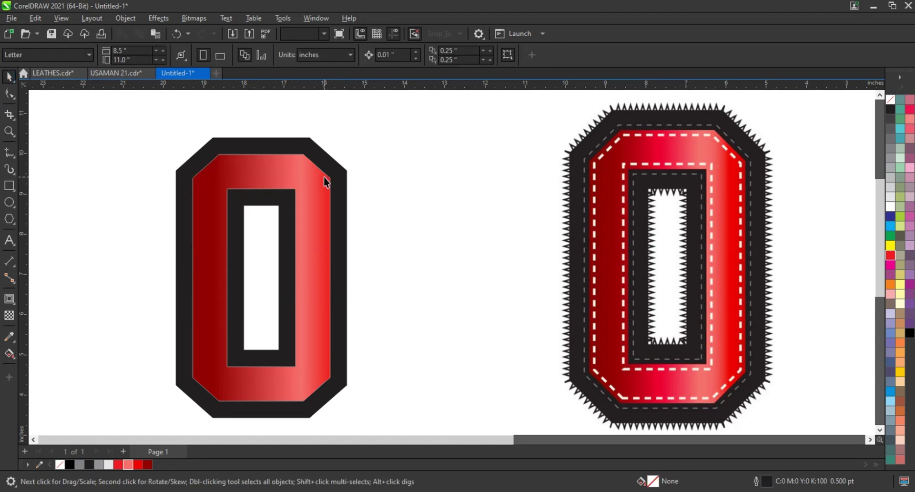
{"action": "left_click", "coordinate": [324, 177]}
{"action": "right_click", "coordinate": [891, 100]}
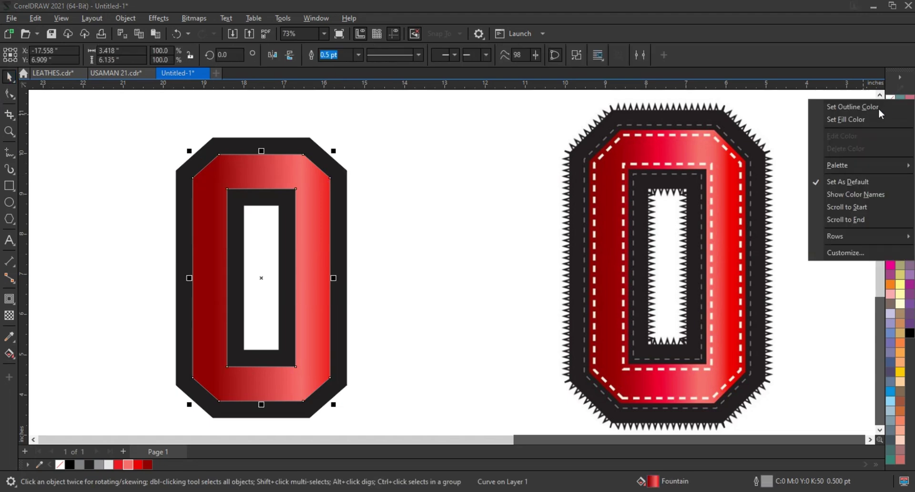
{"action": "left_click", "coordinate": [877, 107]}
{"action": "left_click", "coordinate": [349, 174]}
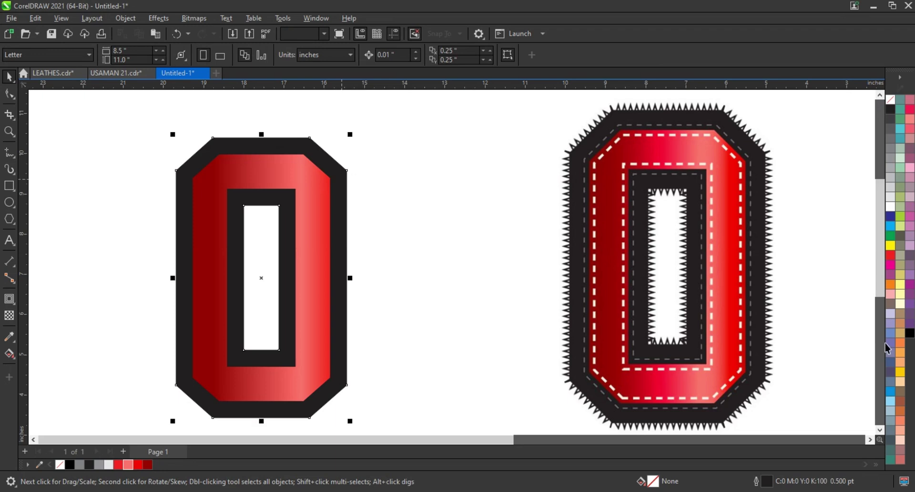
{"action": "left_click", "coordinate": [909, 333]}
- Add an inward contour to the red face and break it into its own curve
{"action": "left_click", "coordinate": [481, 268]}
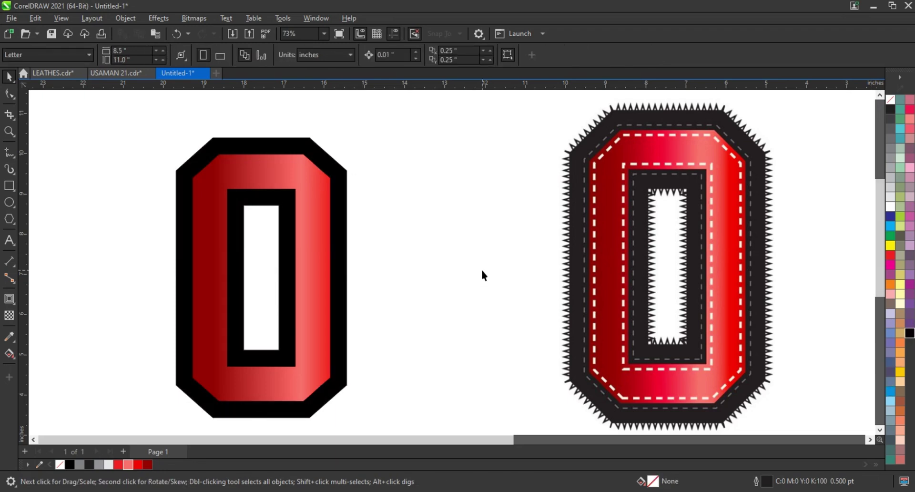
{"action": "left_click", "coordinate": [310, 179]}
{"action": "left_click", "coordinate": [545, 214]}
{"action": "left_click", "coordinate": [259, 170]}
{"action": "left_click", "coordinate": [9, 299]}
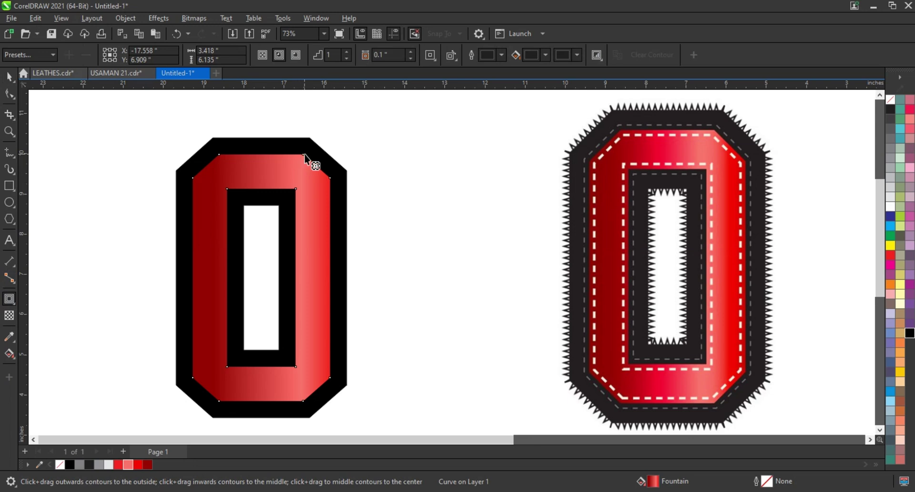
{"action": "left_click_drag", "start_coordinate": [305, 156], "coordinate": [300, 159]}
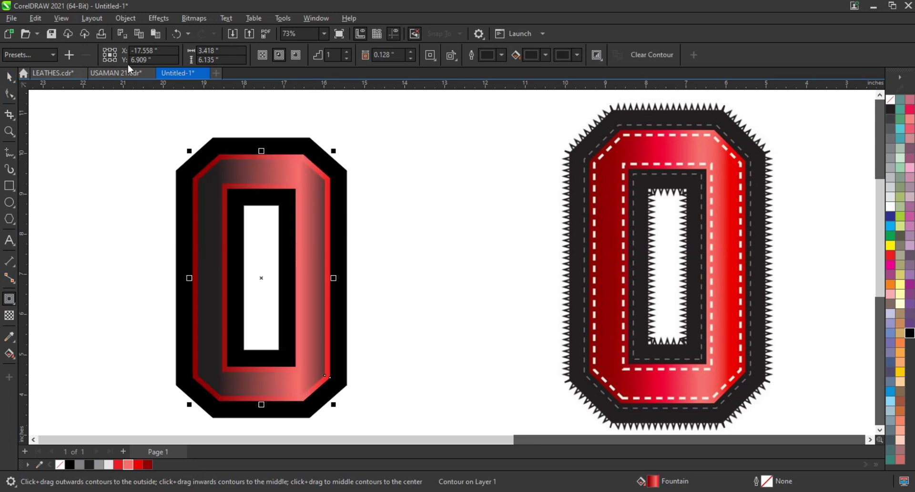
{"action": "key", "text": "space"}
{"action": "left_click", "coordinate": [125, 18]}
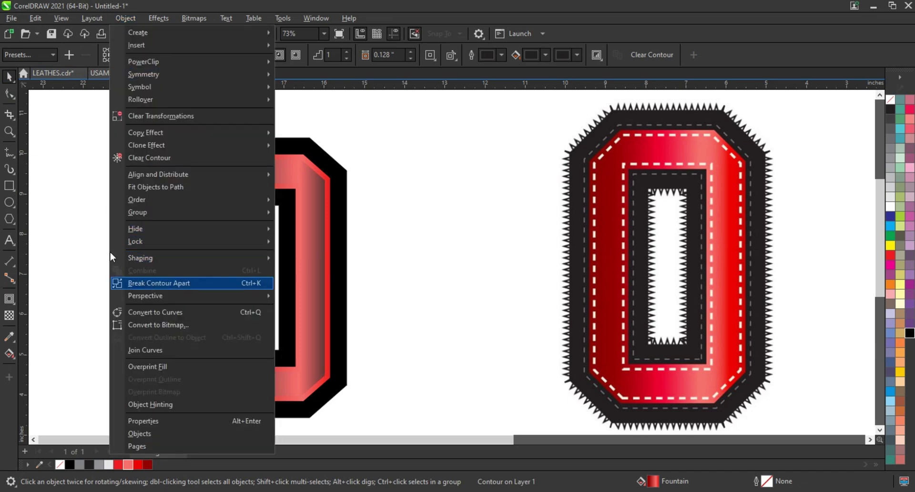
{"action": "key", "text": "Return"}
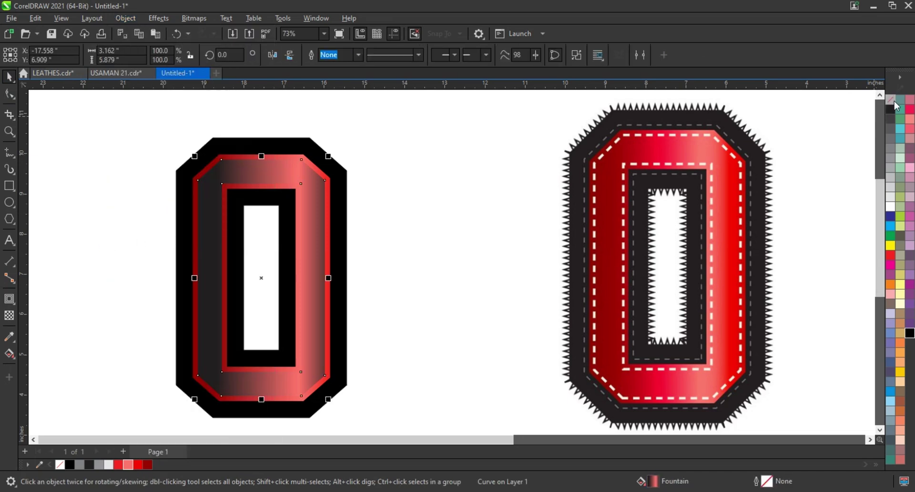
- Style the contour curve with no fill and a white 3.0 pt dotted outline
{"action": "left_click", "coordinate": [891, 100]}
{"action": "right_click", "coordinate": [898, 209]}
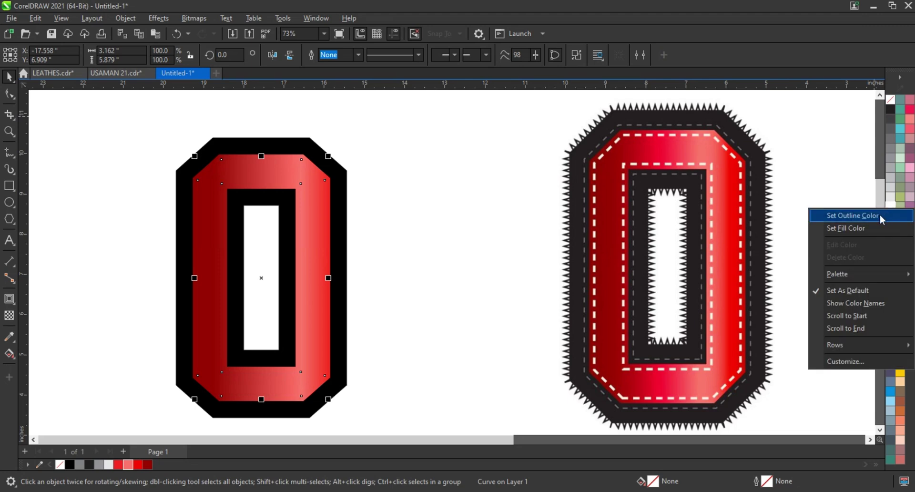
{"action": "left_click", "coordinate": [880, 217]}
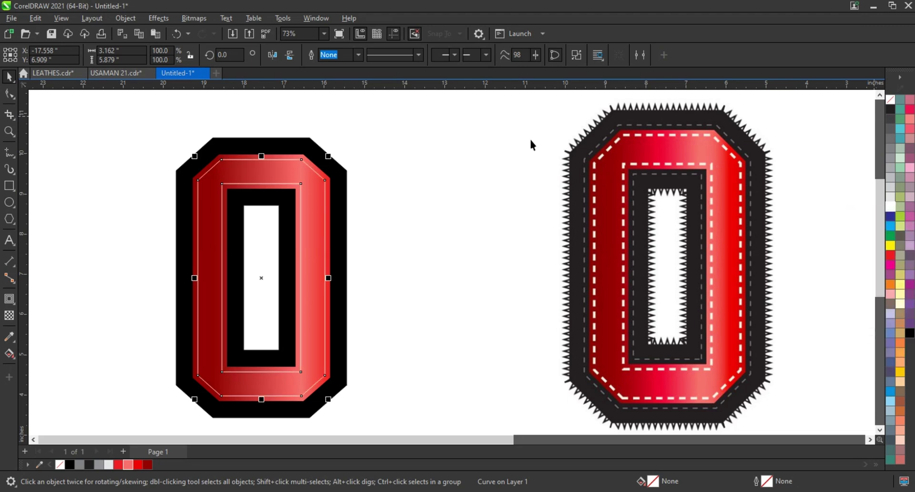
{"action": "left_click", "coordinate": [358, 55]}
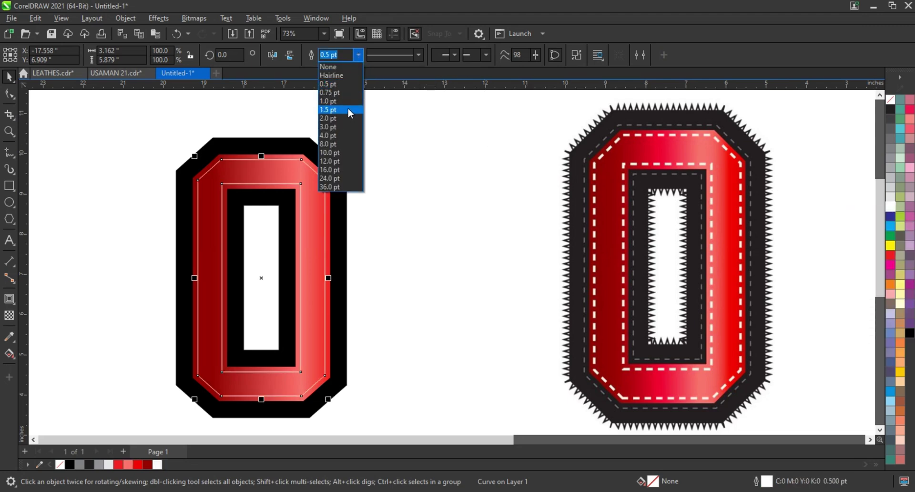
{"action": "left_click", "coordinate": [350, 109]}
{"action": "left_click", "coordinate": [358, 54]}
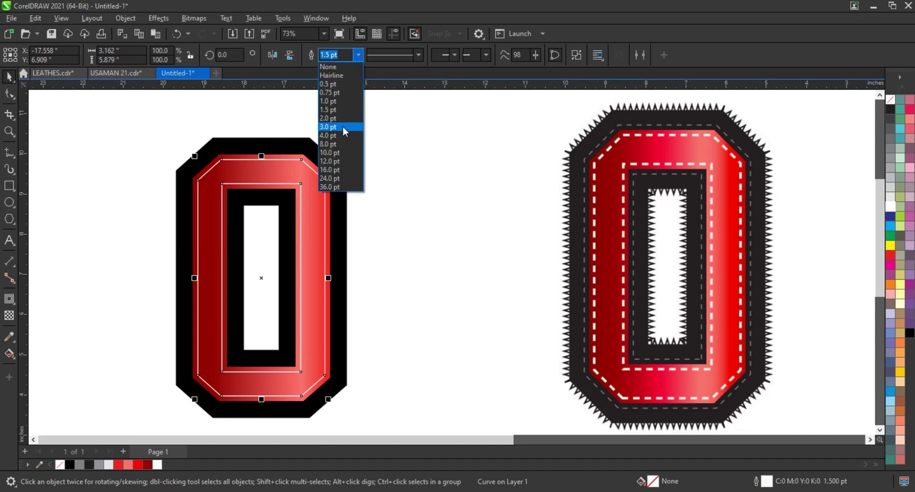
{"action": "left_click", "coordinate": [342, 125]}
{"action": "left_click", "coordinate": [455, 54]}
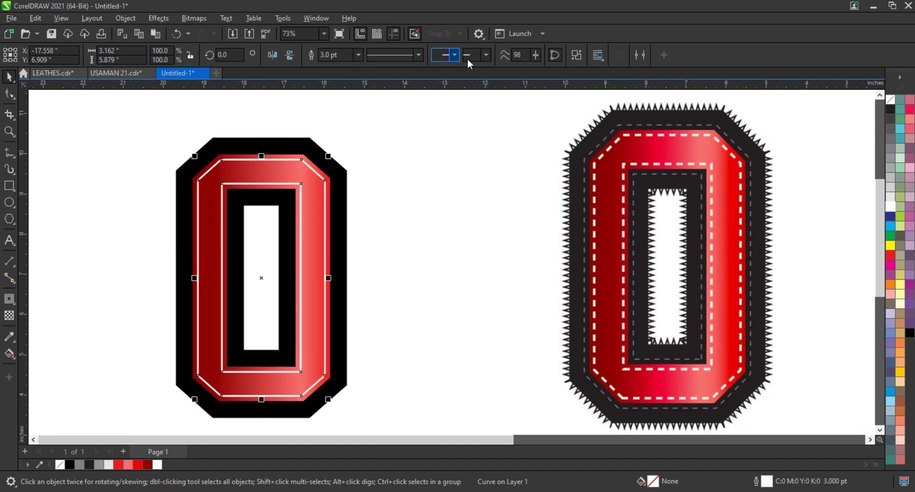
{"action": "left_click", "coordinate": [393, 58]}
{"action": "left_click", "coordinate": [401, 112]}
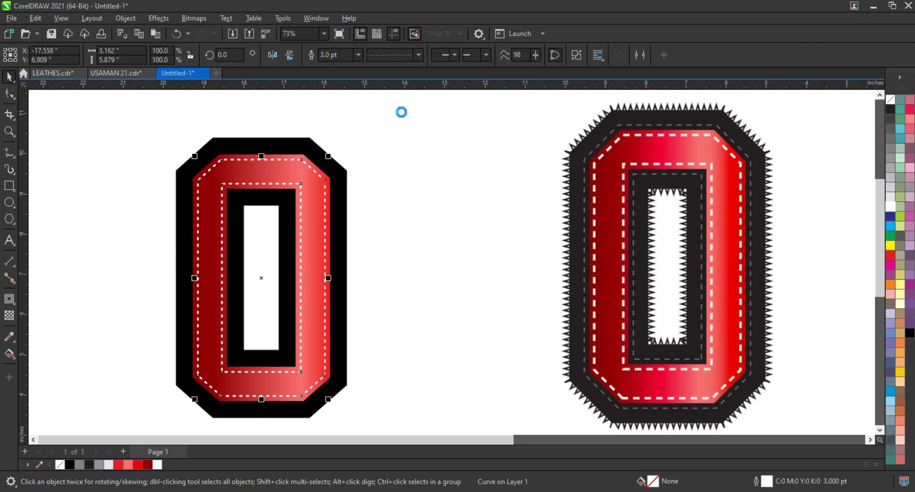
{"action": "left_click", "coordinate": [433, 174]}
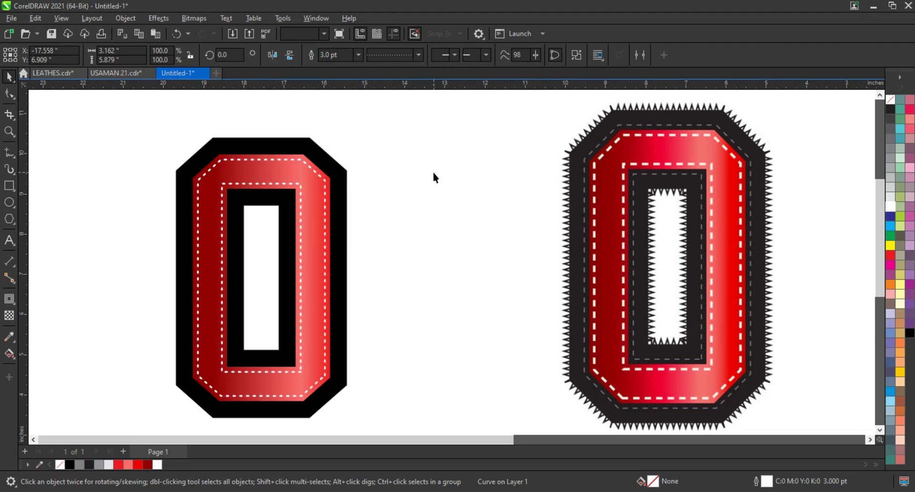
- Add an inward contour to the black border and break it apart into its own curve
{"action": "left_click", "coordinate": [321, 171]}
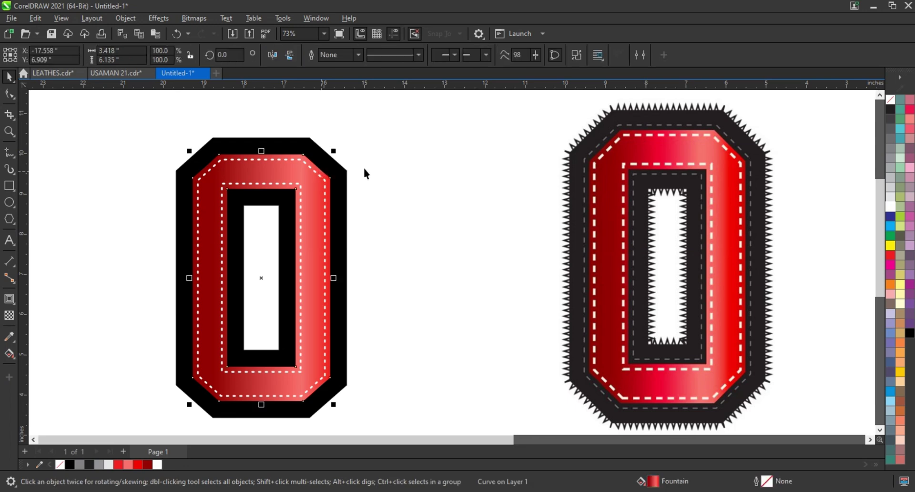
{"action": "left_click", "coordinate": [9, 299]}
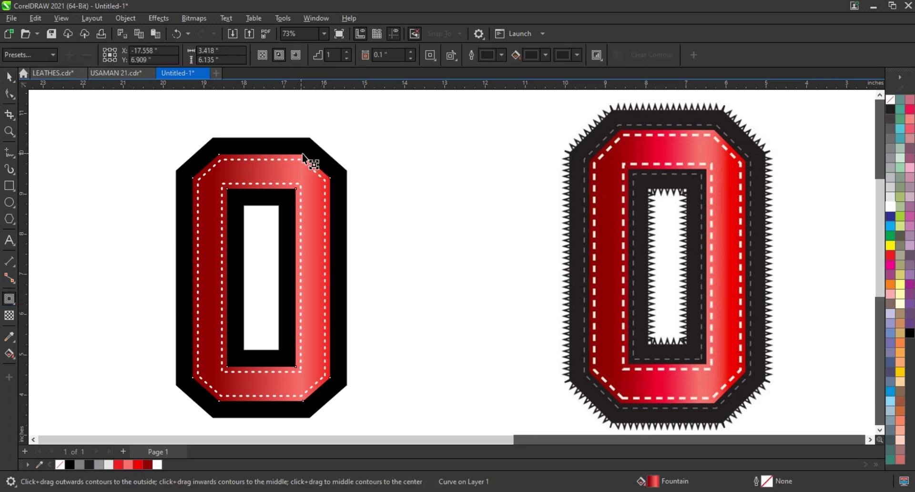
{"action": "left_click_drag", "start_coordinate": [303, 155], "coordinate": [299, 150]}
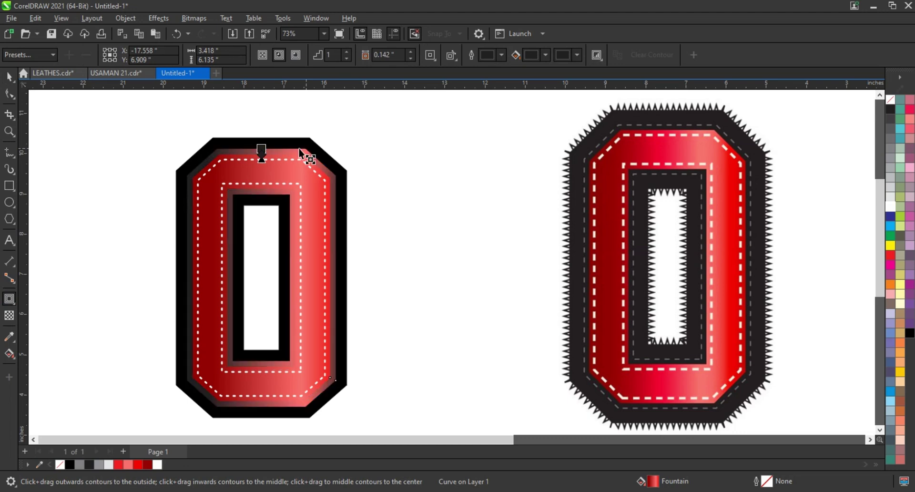
{"action": "left_click", "coordinate": [9, 76]}
{"action": "left_click", "coordinate": [125, 18]}
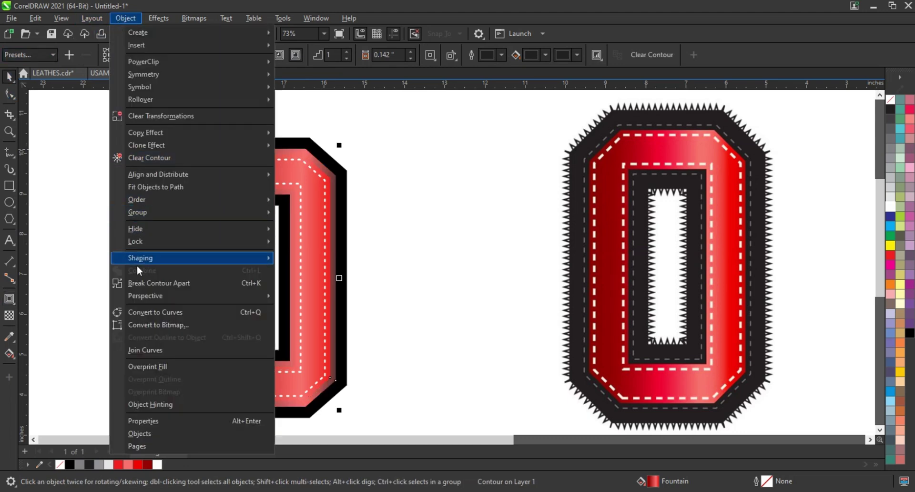
{"action": "left_click", "coordinate": [108, 236]}
- Fill the border contour black with a white 3.0 pt dotted outline
{"action": "left_click", "coordinate": [331, 177]}
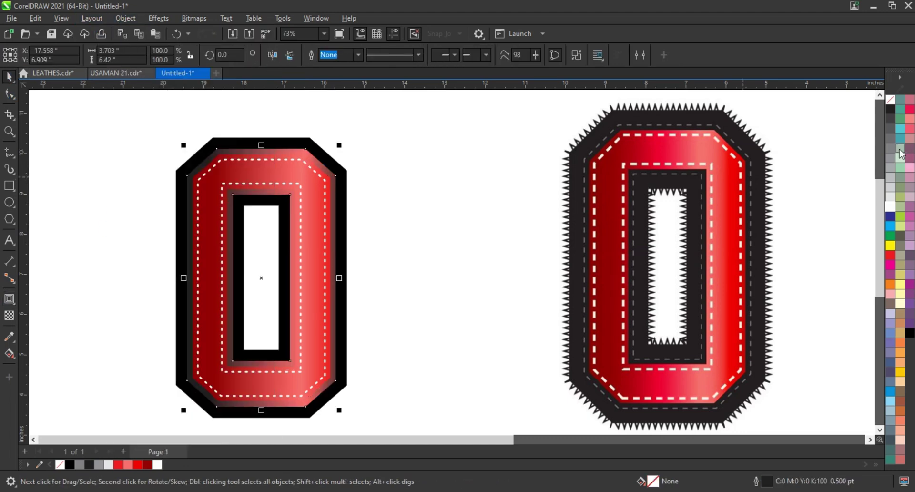
{"action": "left_click", "coordinate": [890, 193]}
{"action": "right_click", "coordinate": [890, 193]}
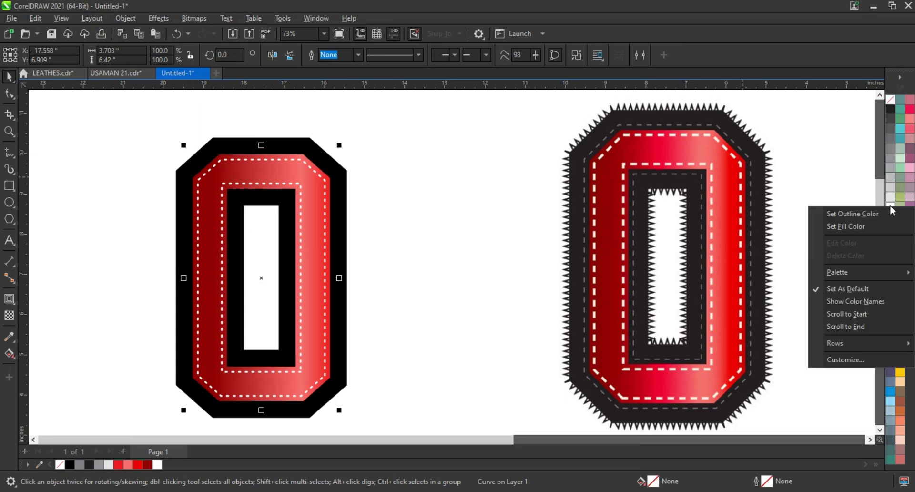
{"action": "left_click", "coordinate": [842, 210]}
{"action": "left_click", "coordinate": [358, 56]}
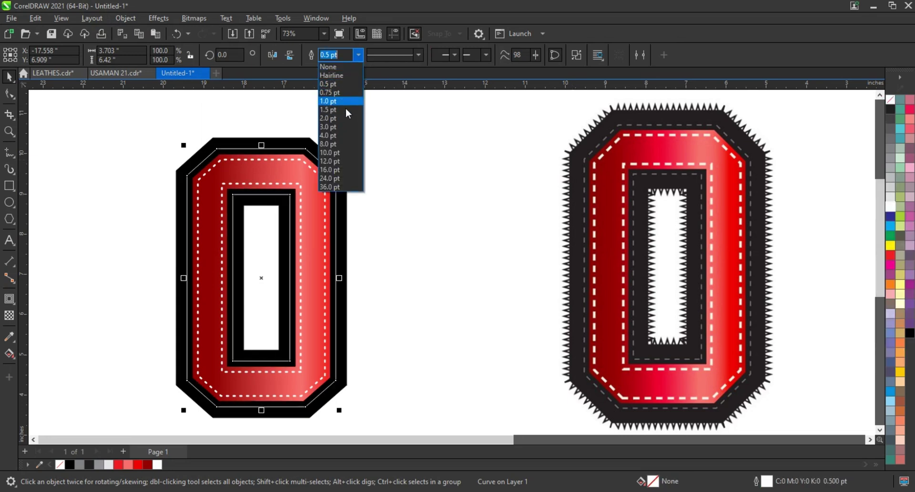
{"action": "left_click", "coordinate": [341, 126]}
{"action": "left_click", "coordinate": [352, 59]}
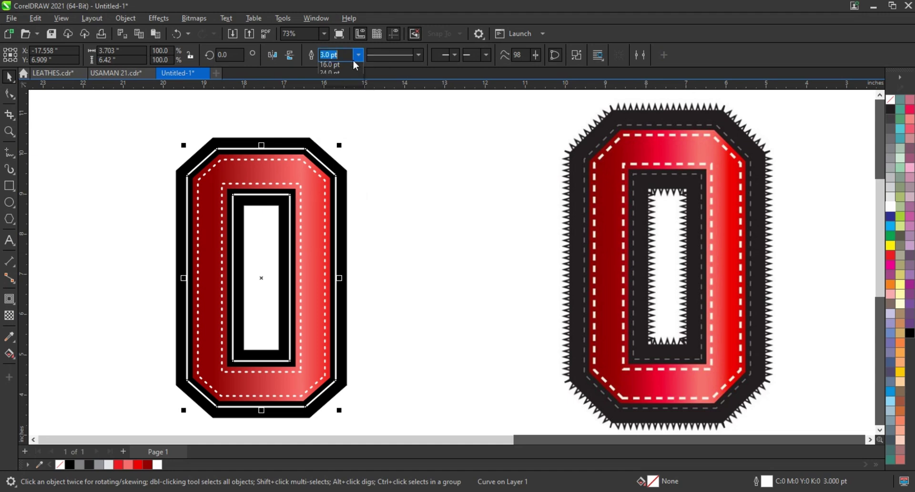
{"action": "left_click", "coordinate": [407, 59]}
{"action": "left_click", "coordinate": [404, 107]}
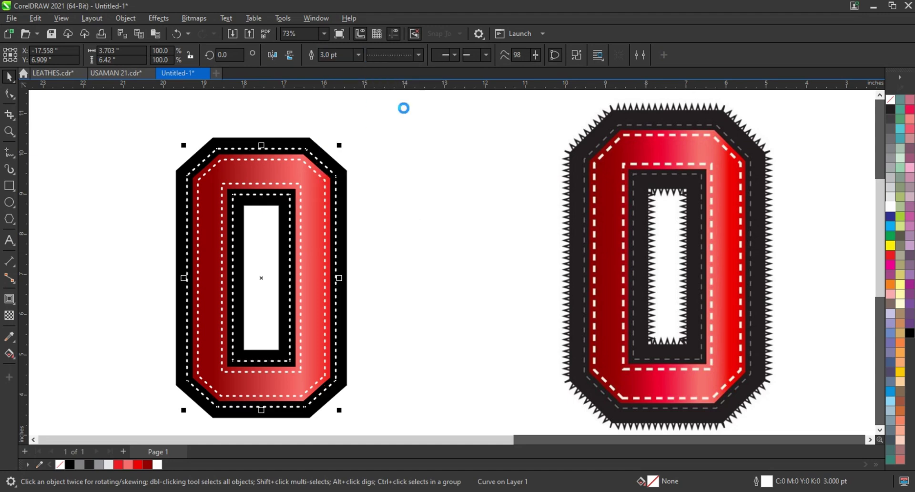
- Type a row of 25 A's and fill it rich black
{"action": "left_click", "coordinate": [473, 199]}
{"action": "key", "text": "F8"}
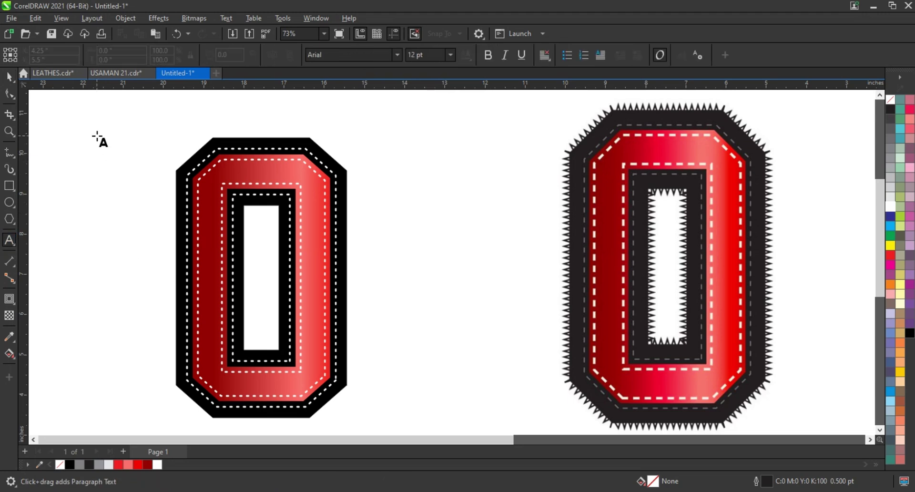
{"action": "left_click", "coordinate": [97, 137]}
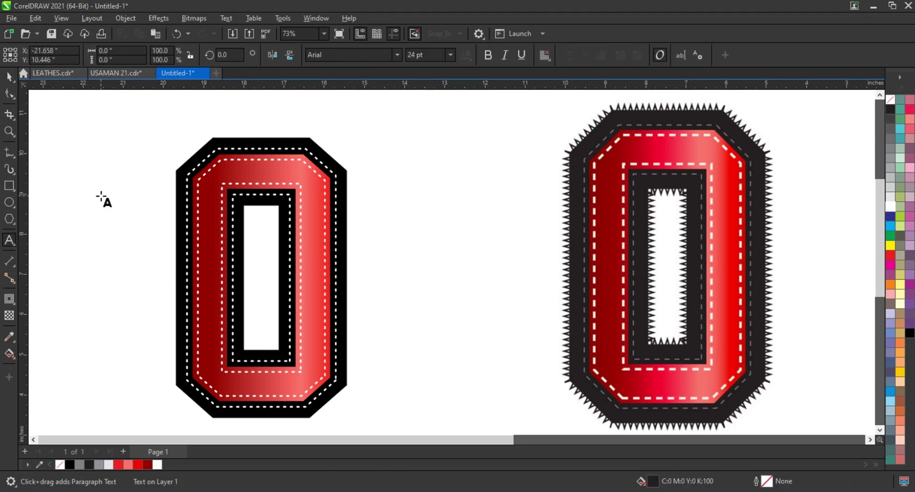
{"action": "type", "text": "AAAAAAA"}
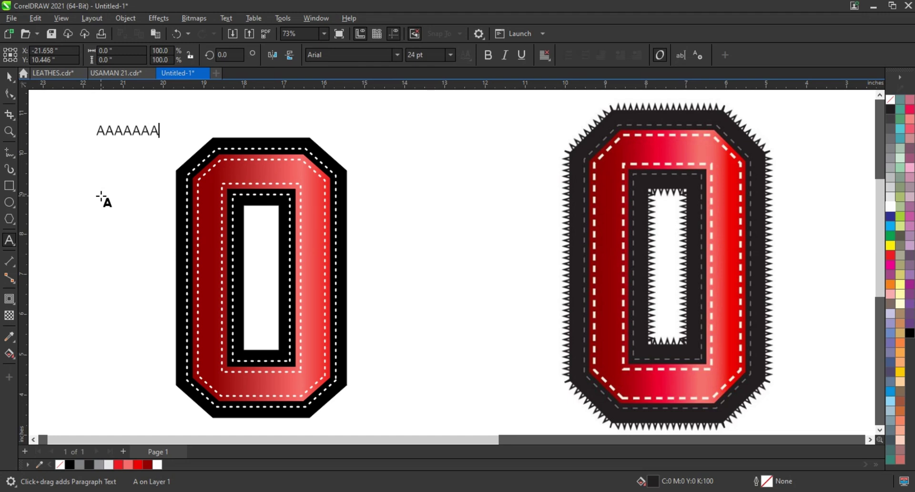
{"action": "type", "text": "AAAAAAAAAAAAAAAAAAA"}
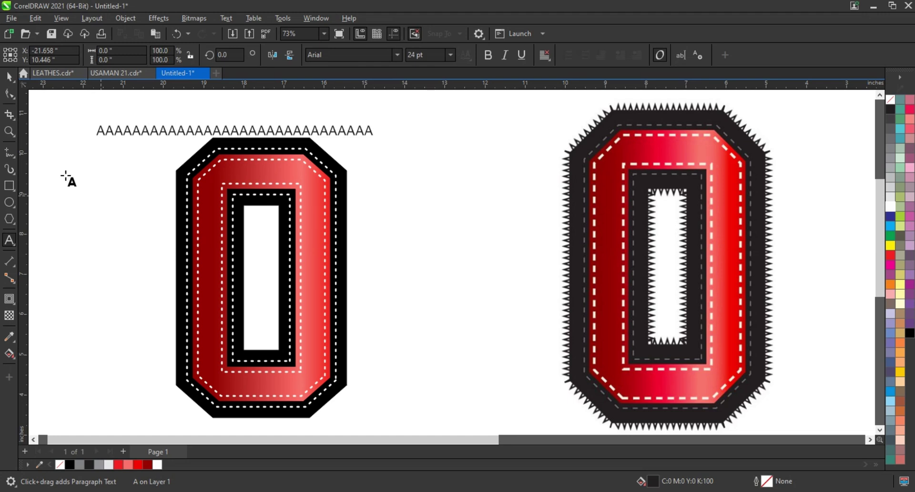
{"action": "left_click", "coordinate": [9, 77]}
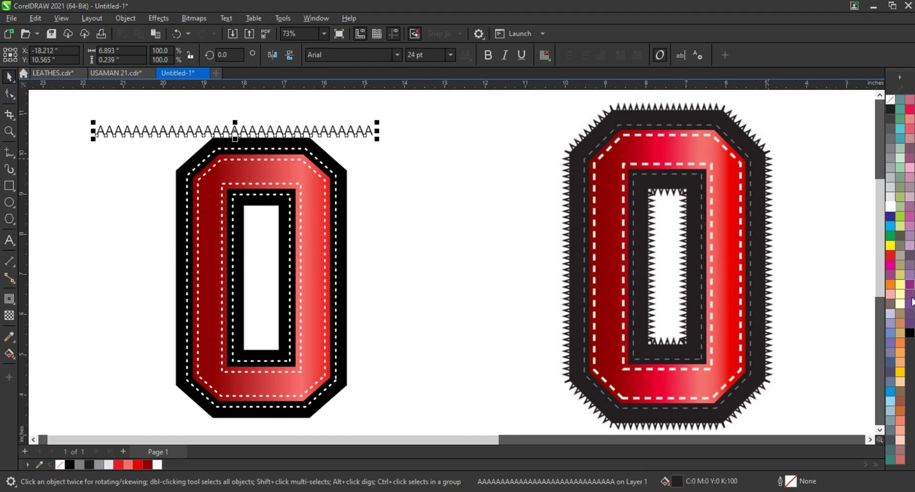
{"action": "left_click", "coordinate": [910, 332]}
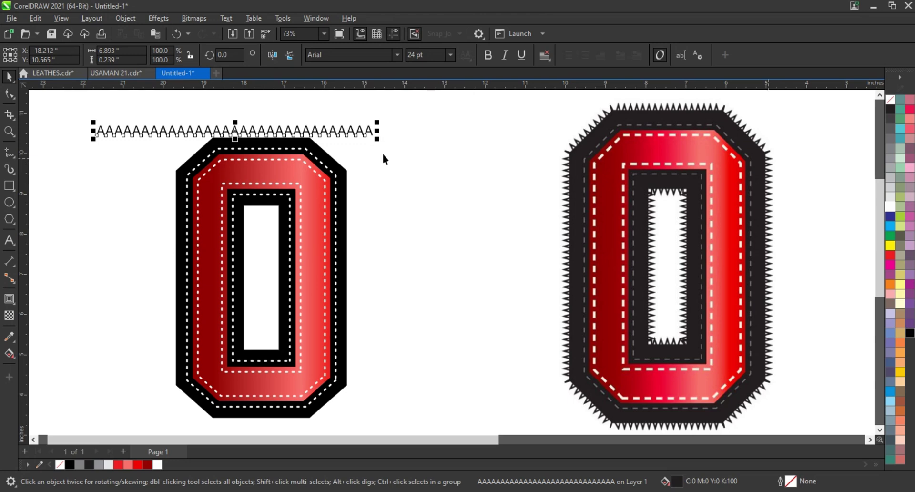
- Fit the A's to the left O's path, offset inward, and extend with 40 more A's
{"action": "left_click", "coordinate": [345, 172], "text": "shift"}
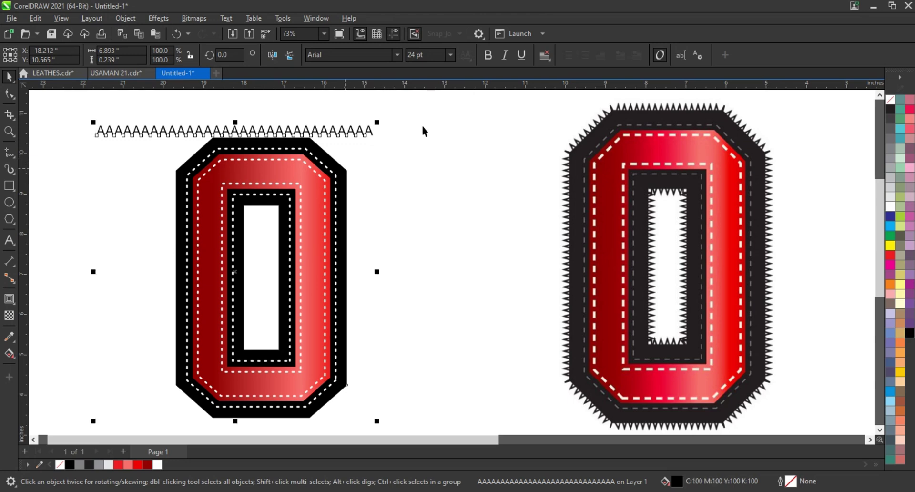
{"action": "left_click", "coordinate": [223, 20]}
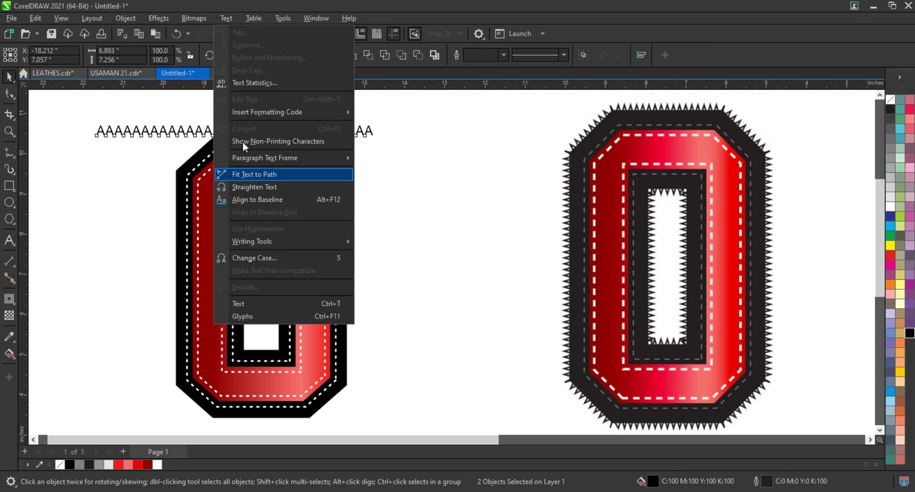
{"action": "left_click", "coordinate": [242, 173]}
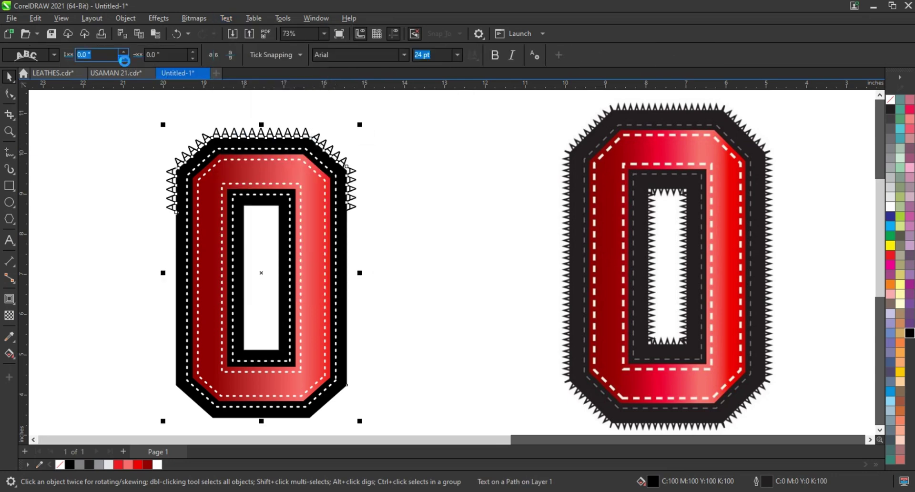
{"action": "left_click", "coordinate": [124, 58]}
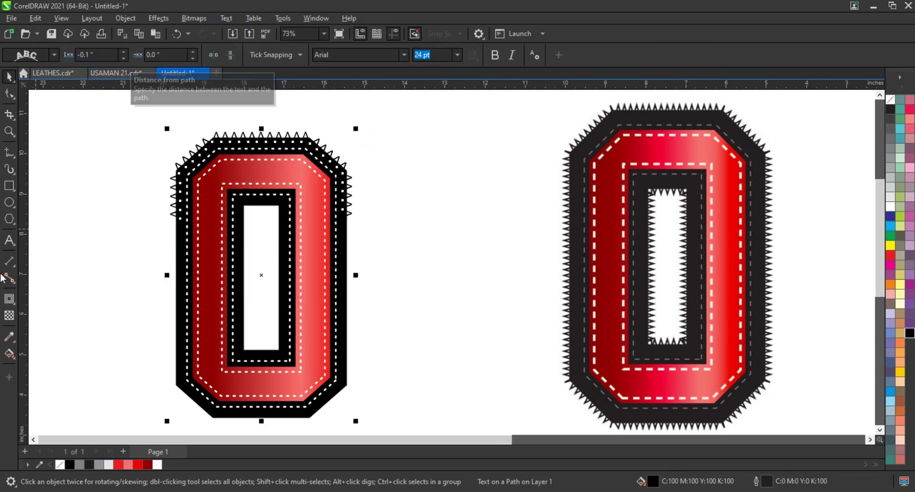
{"action": "left_click", "coordinate": [9, 240]}
{"action": "left_click", "coordinate": [351, 216]}
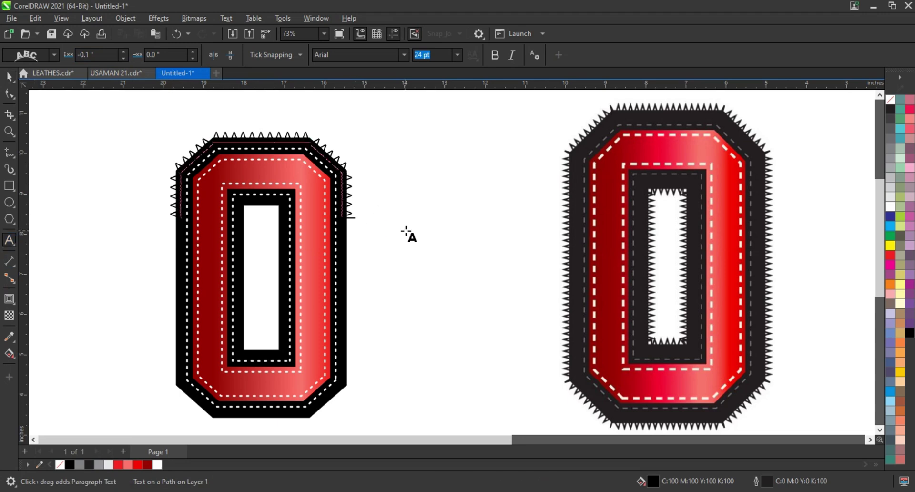
{"action": "type", "text": "AAAAA"}
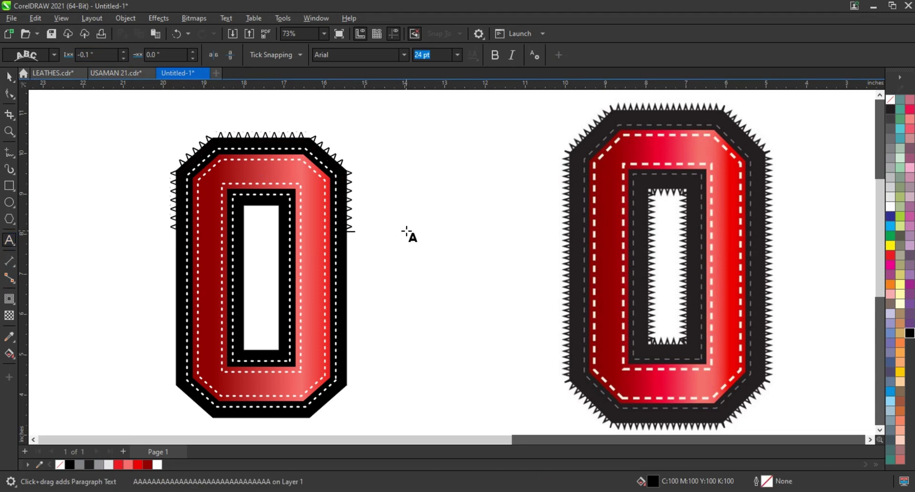
{"action": "type", "text": "AAAAAAAA"}
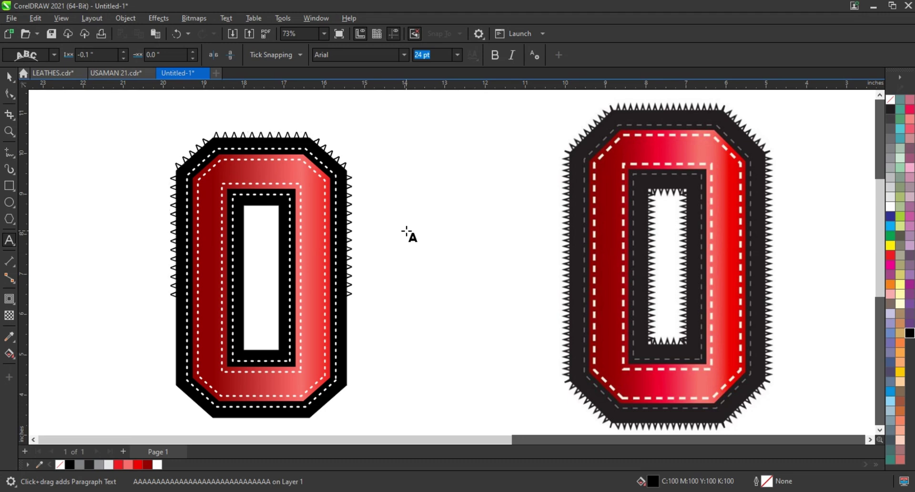
{"action": "type", "text": "AAAA"}
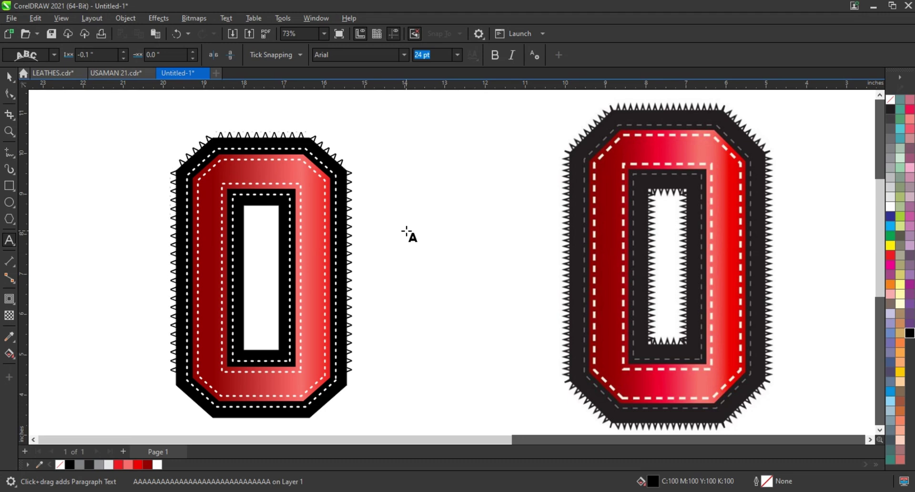
{"action": "type", "text": "AAAA"}
{"action": "type", "text": "AAAAAAA"}
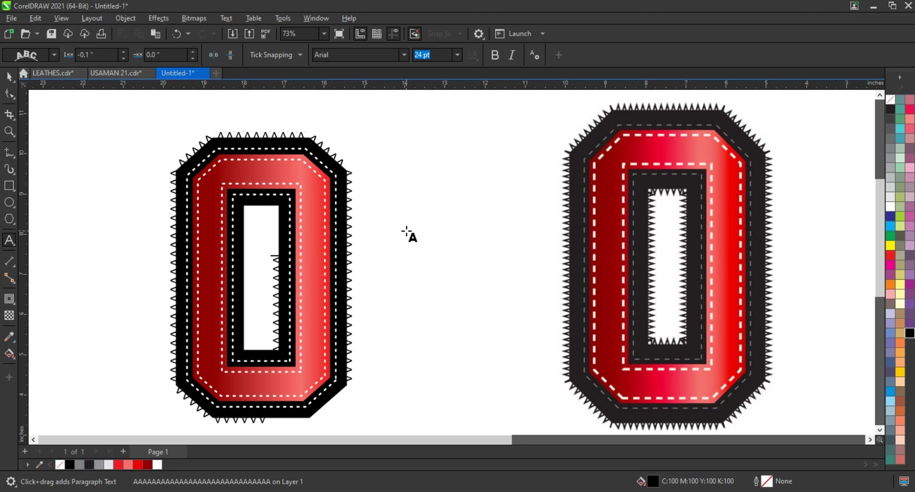
{"action": "type", "text": "AAAAAAAAA"}
{"action": "type", "text": "AAA"}
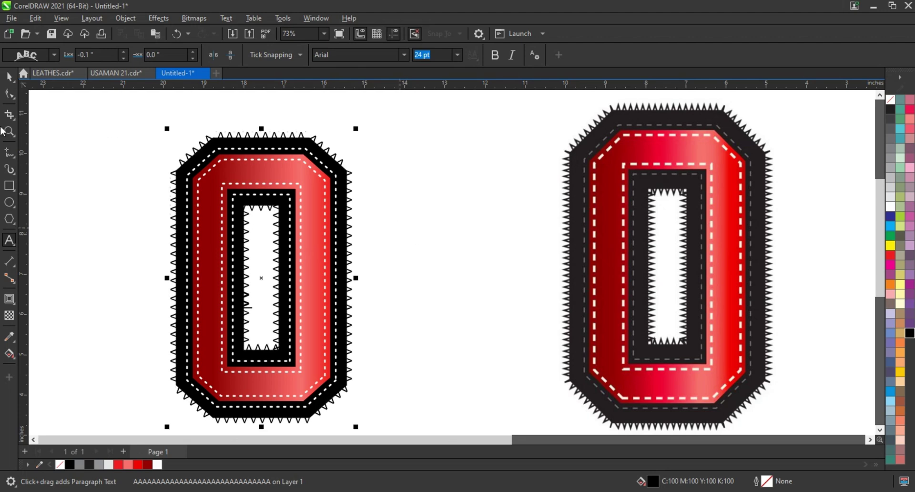
- Convert the zigzag path text to curves and break it apart into pieces
{"action": "left_click", "coordinate": [9, 77]}
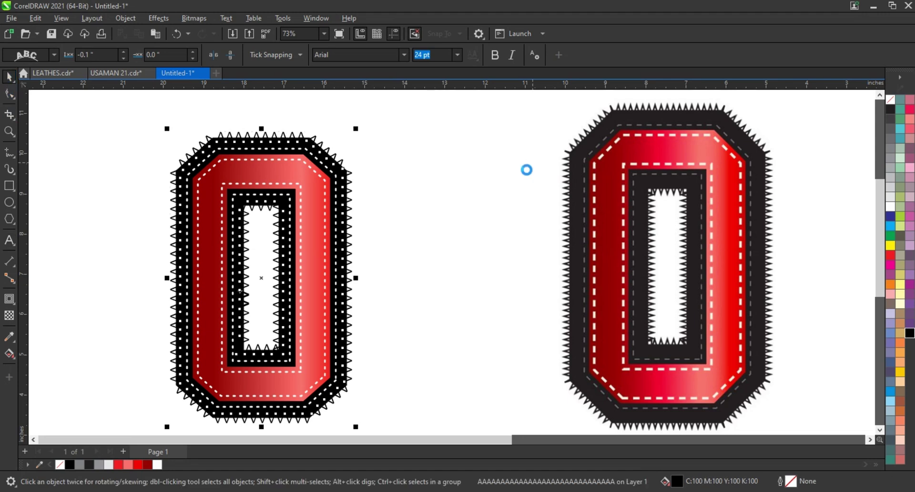
{"action": "left_click", "coordinate": [478, 187]}
{"action": "left_click", "coordinate": [337, 162]}
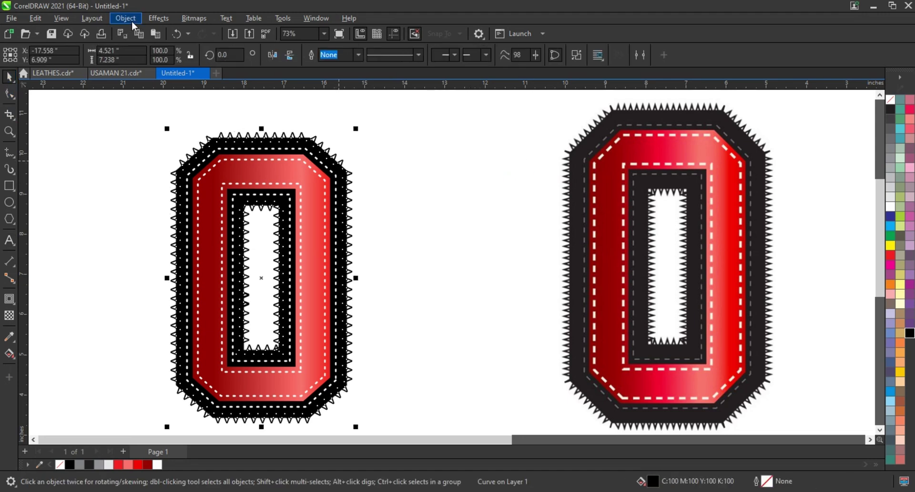
{"action": "left_click", "coordinate": [125, 18]}
{"action": "left_click", "coordinate": [147, 282]}
{"action": "left_click", "coordinate": [483, 225]}
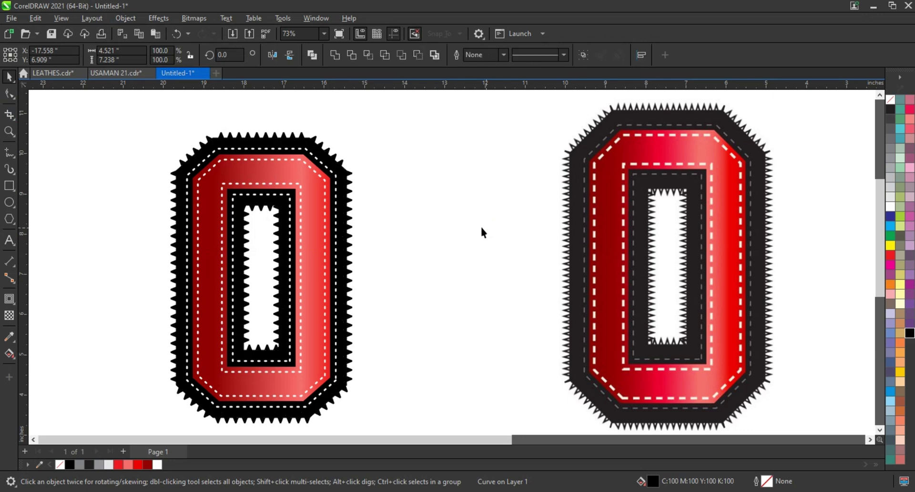
{"action": "left_click", "coordinate": [342, 163]}
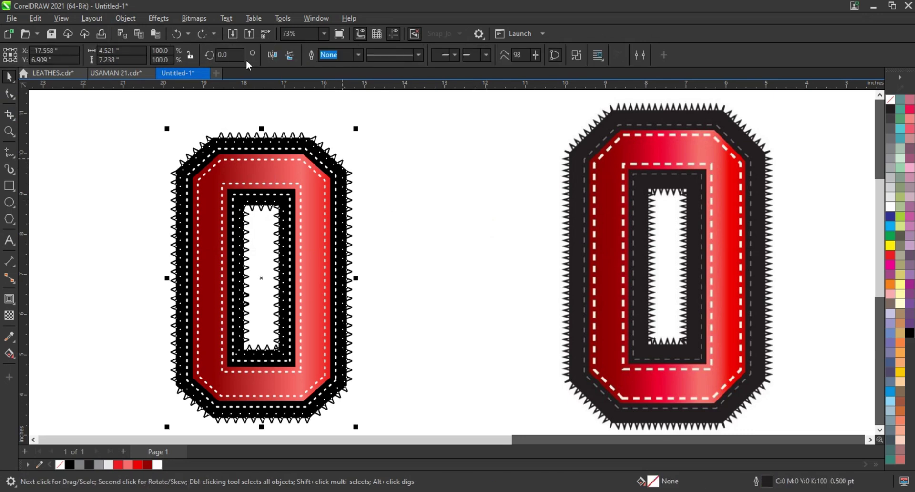
{"action": "left_click", "coordinate": [126, 18]}
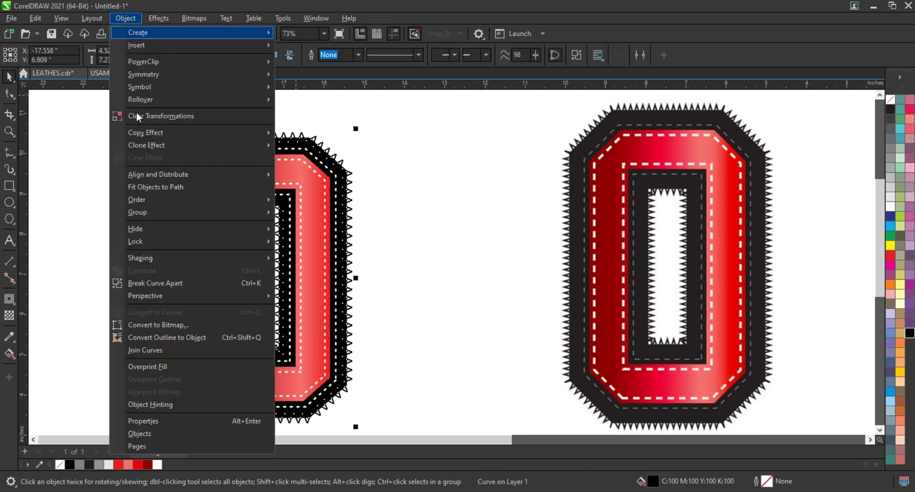
{"action": "left_click", "coordinate": [153, 282]}
- Combine the sawtooth pieces into one curve, then enlarge the left O and move it toward the right O
{"action": "key", "text": "ctrl+l"}
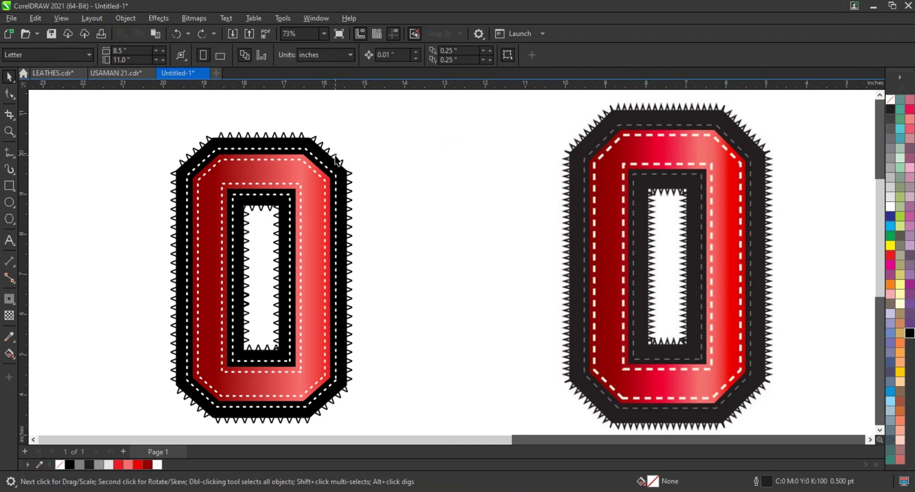
{"action": "left_click", "coordinate": [415, 152]}
{"action": "scroll", "coordinate": [392, 161], "scroll_direction": "down", "scroll_amount": 1}
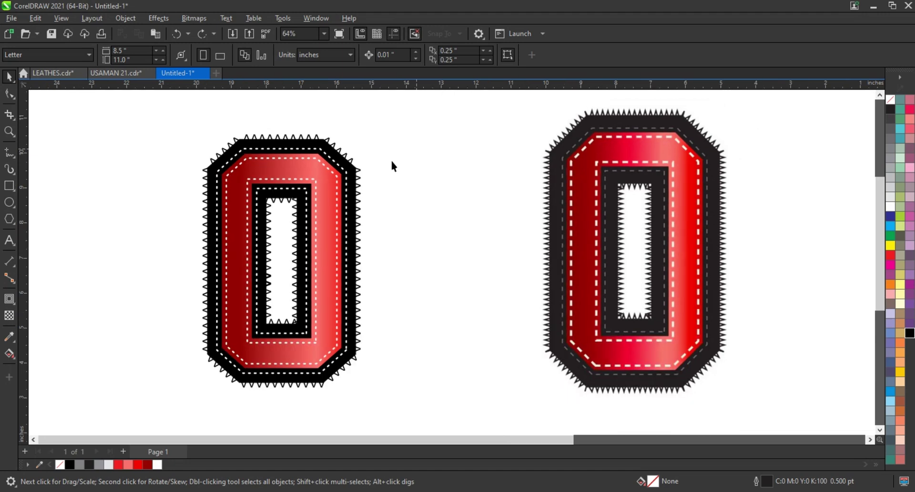
{"action": "left_click_drag", "start_coordinate": [146, 126], "coordinate": [403, 408]}
{"action": "left_click_drag", "start_coordinate": [365, 131], "coordinate": [377, 112]}
{"action": "left_click_drag", "start_coordinate": [362, 200], "coordinate": [416, 202]}
- Select both letters and preview them full screen
{"action": "left_click", "coordinate": [499, 199]}
{"action": "scroll", "coordinate": [356, 232], "scroll_direction": "down", "scroll_amount": 1}
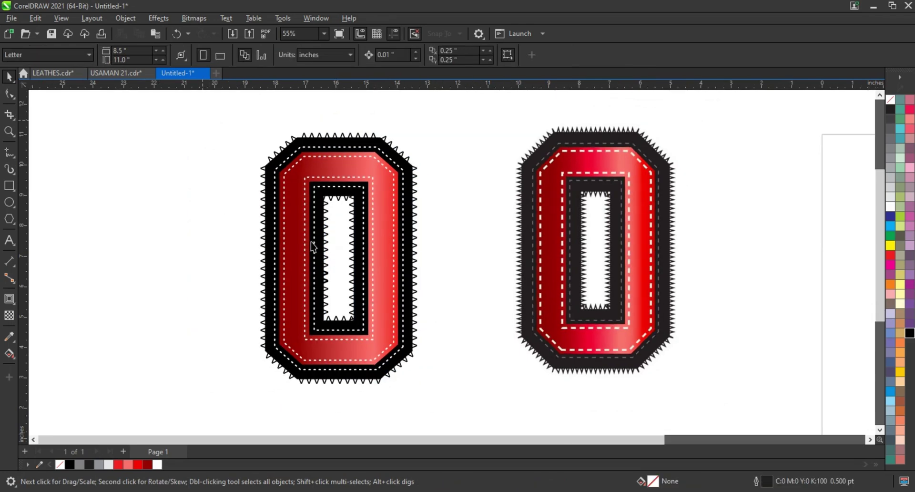
{"action": "left_click_drag", "start_coordinate": [204, 118], "coordinate": [704, 401]}
{"action": "key", "text": "shift+F2"}
{"action": "key", "text": "F9"}
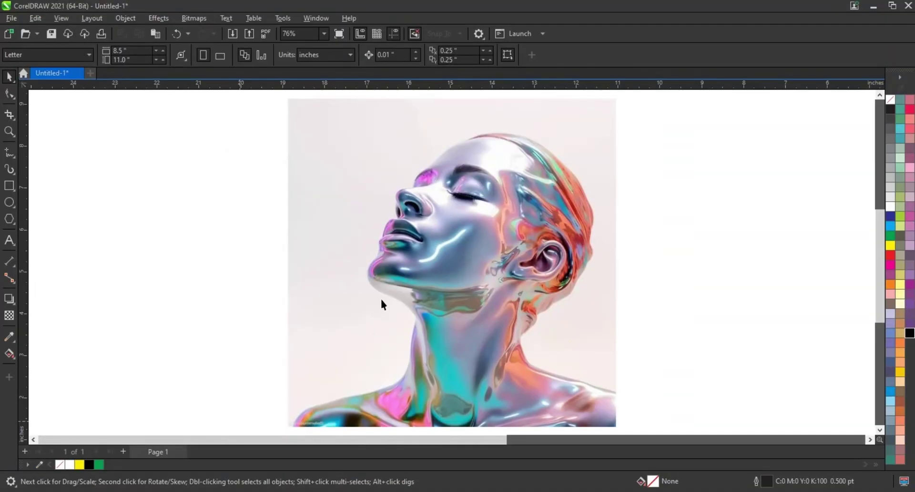
- Zoom onto the portrait's face and hair and bring up the Freehand flyout's drawing modes
{"action": "left_click", "coordinate": [381, 301]}
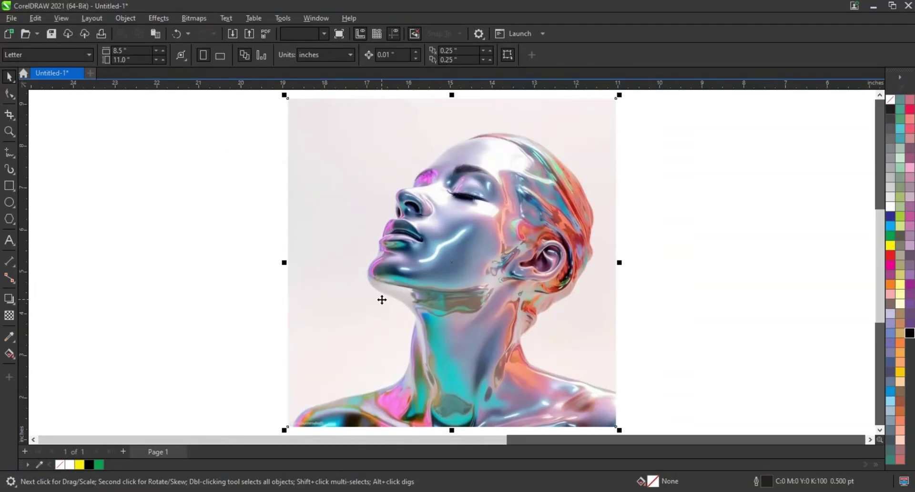
{"action": "left_click", "coordinate": [219, 247]}
{"action": "left_click", "coordinate": [10, 131]}
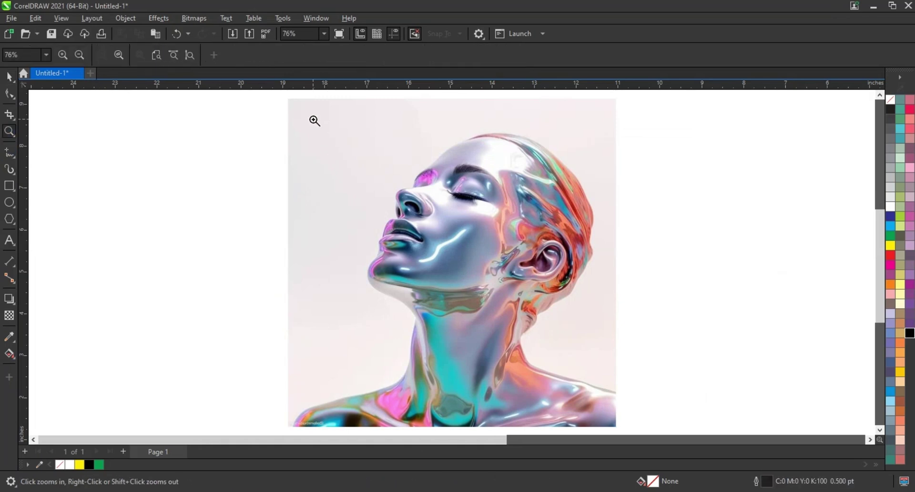
{"action": "left_click_drag", "start_coordinate": [314, 120], "coordinate": [651, 320]}
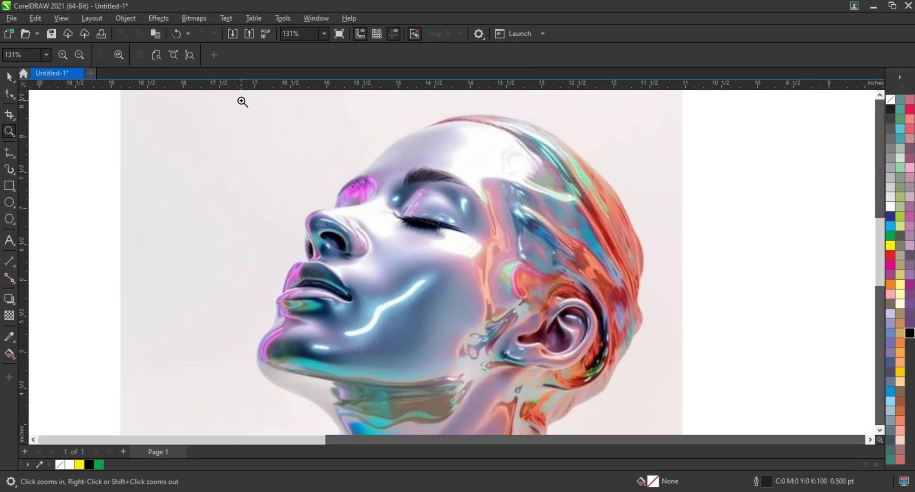
{"action": "left_click_drag", "start_coordinate": [242, 101], "coordinate": [725, 333]}
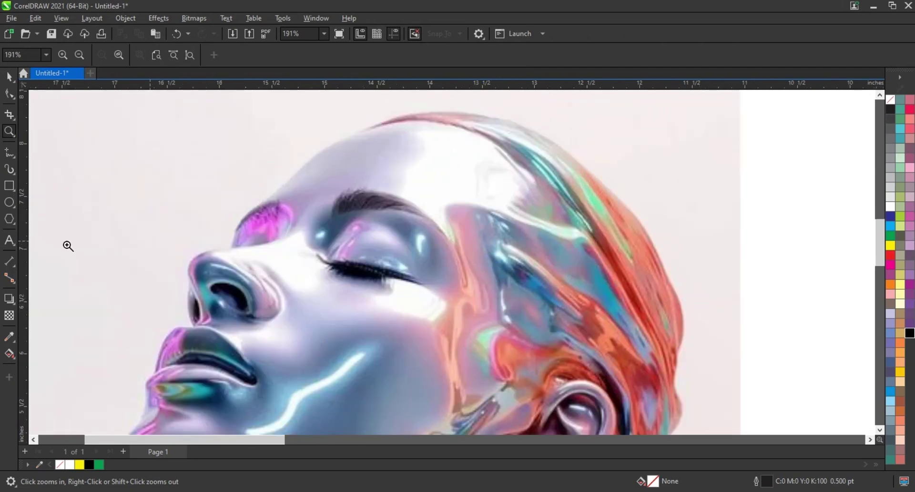
{"action": "left_click", "coordinate": [15, 159]}
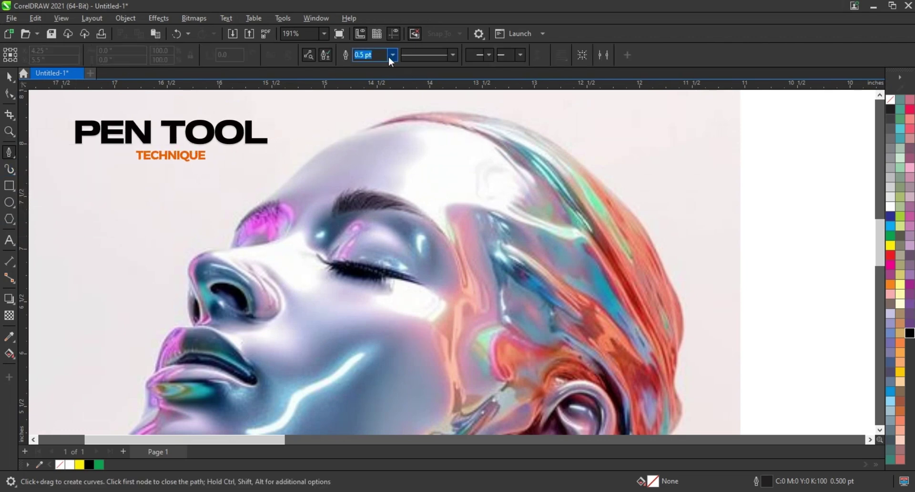
- Pick the Pen tool and set the default outline width to 2.0 pt
{"action": "left_click", "coordinate": [392, 54]}
{"action": "left_click", "coordinate": [364, 118]}
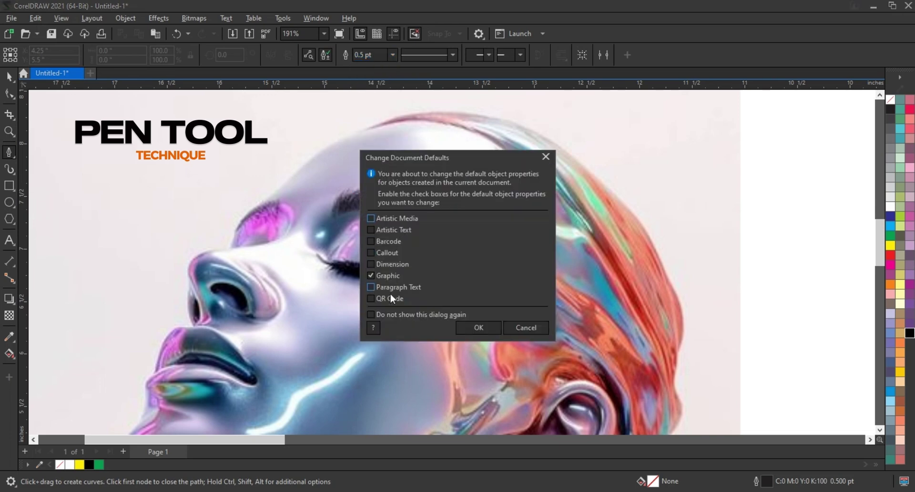
{"action": "left_click", "coordinate": [494, 328]}
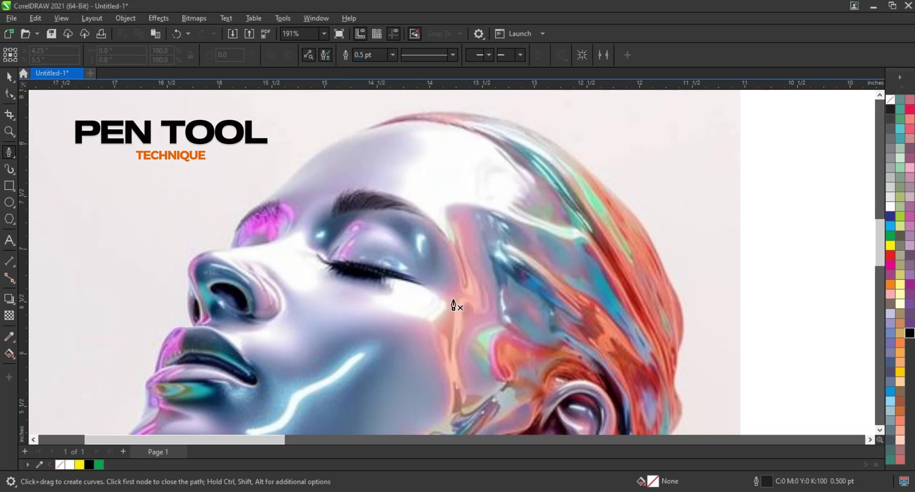
- Trace a path from above the brow over the crown and down behind the ear
{"action": "left_click", "coordinate": [278, 192]}
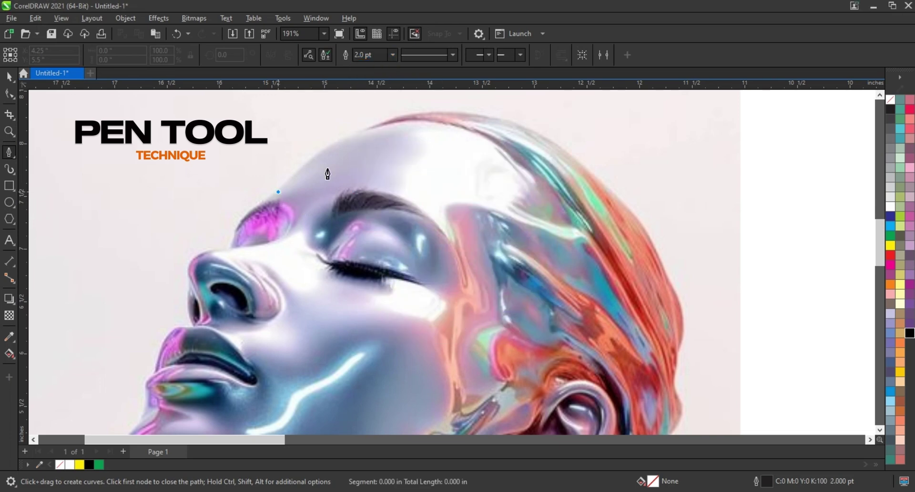
{"action": "left_click", "coordinate": [382, 125]}
{"action": "left_click", "coordinate": [541, 135]}
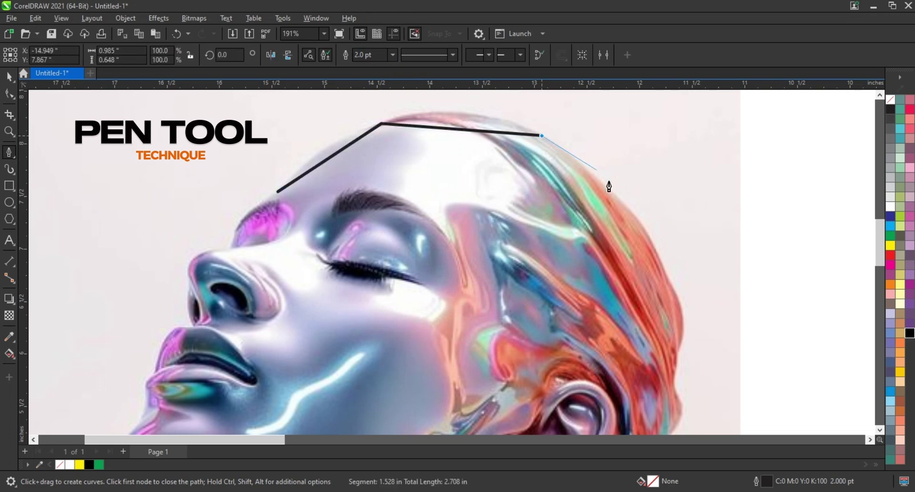
{"action": "left_click", "coordinate": [607, 186]}
{"action": "left_click", "coordinate": [664, 275]}
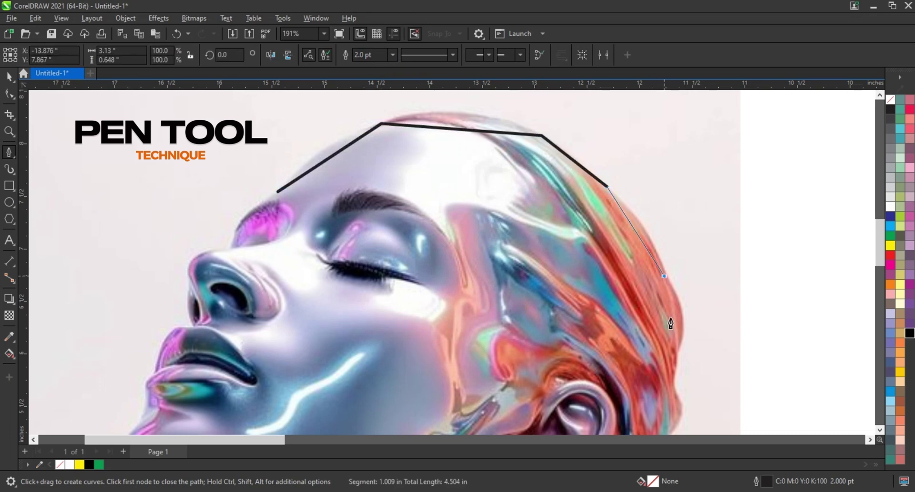
{"action": "left_click", "coordinate": [675, 356]}
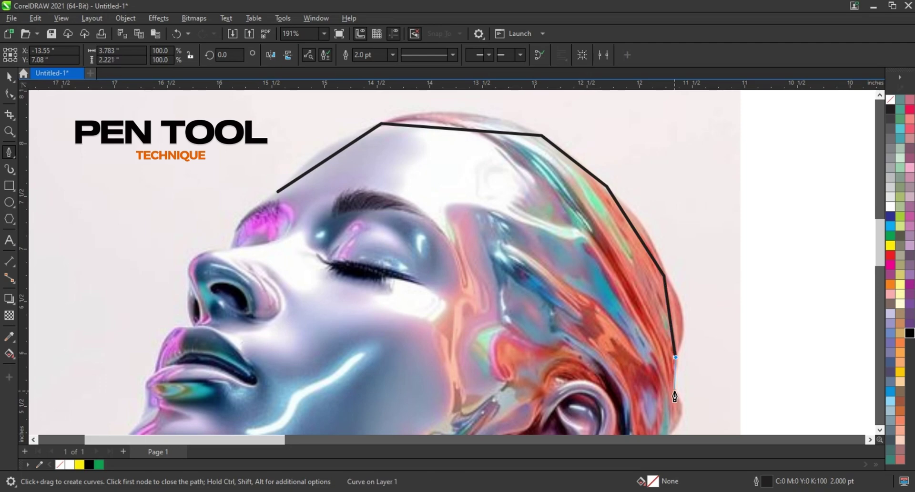
{"action": "left_click", "coordinate": [675, 391]}
{"action": "key", "text": "space"}
- Resume the path from its end node and extend it below the ear to the nape
{"action": "left_click", "coordinate": [880, 429]}
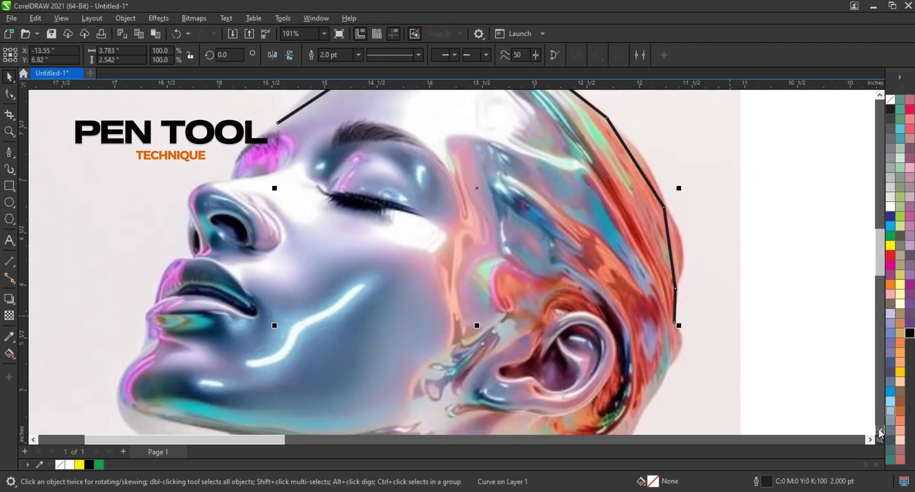
{"action": "key", "text": "space"}
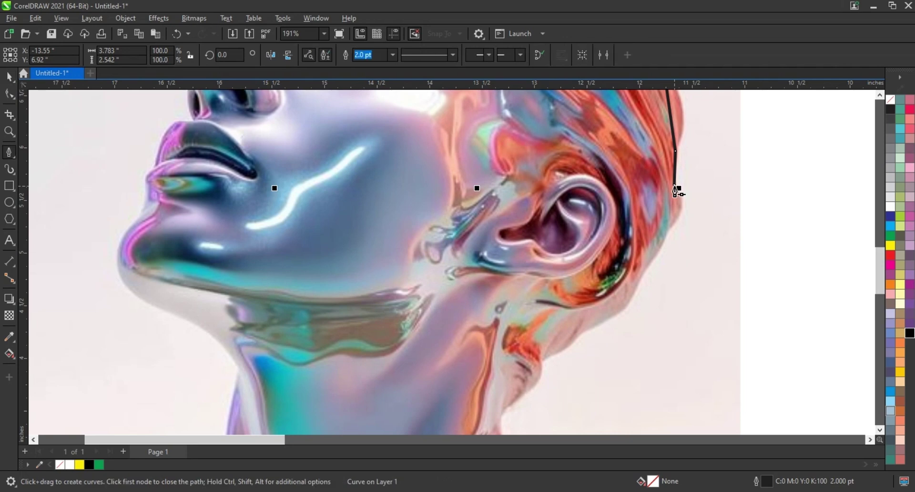
{"action": "left_click", "coordinate": [676, 189]}
{"action": "left_click", "coordinate": [670, 227]}
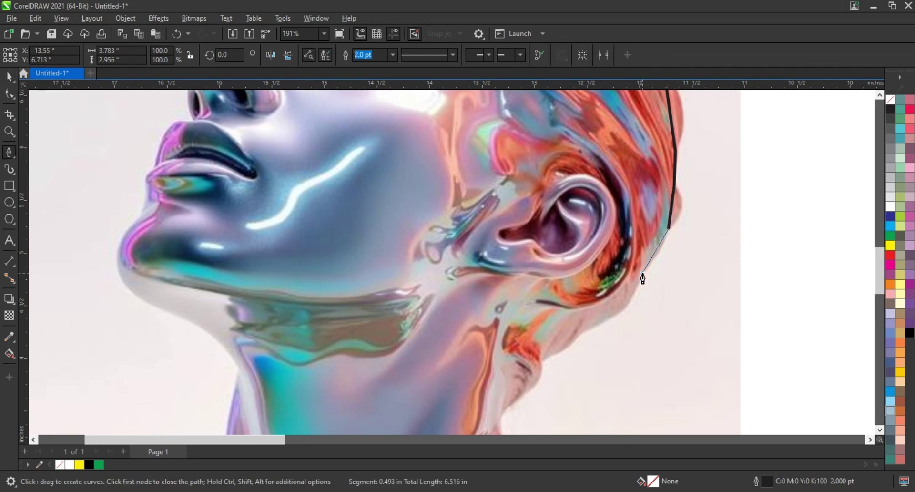
{"action": "left_click", "coordinate": [642, 274]}
{"action": "left_click", "coordinate": [540, 358]}
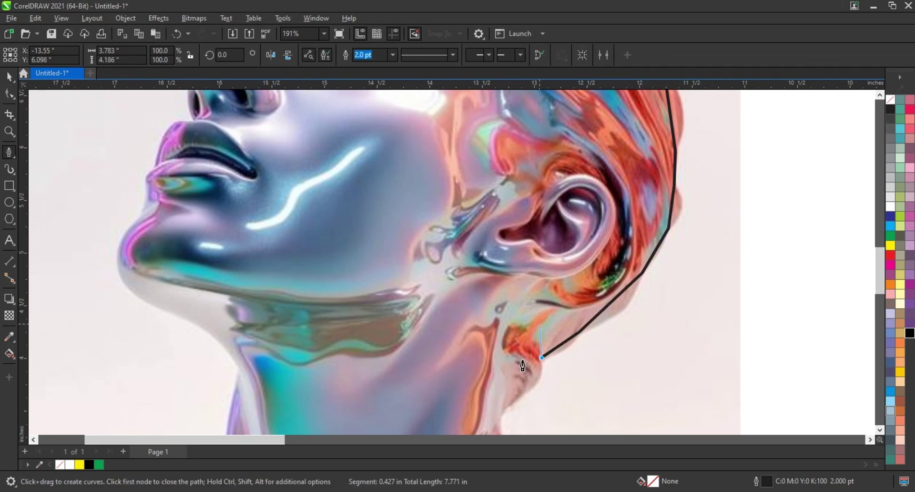
{"action": "key", "text": "space"}
- Extend the path along the neck, both shoulders and image bottom to below the chin
{"action": "scroll", "coordinate": [424, 307], "scroll_direction": "down", "scroll_amount": 4}
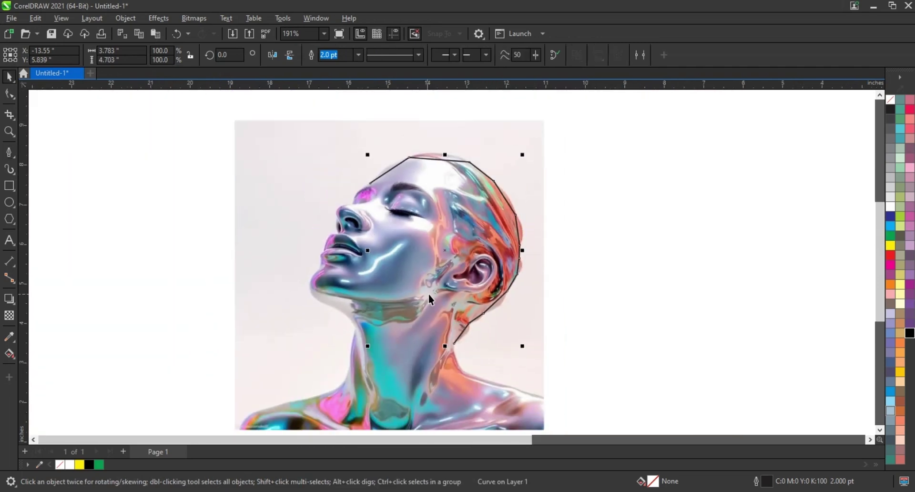
{"action": "left_click", "coordinate": [9, 131]}
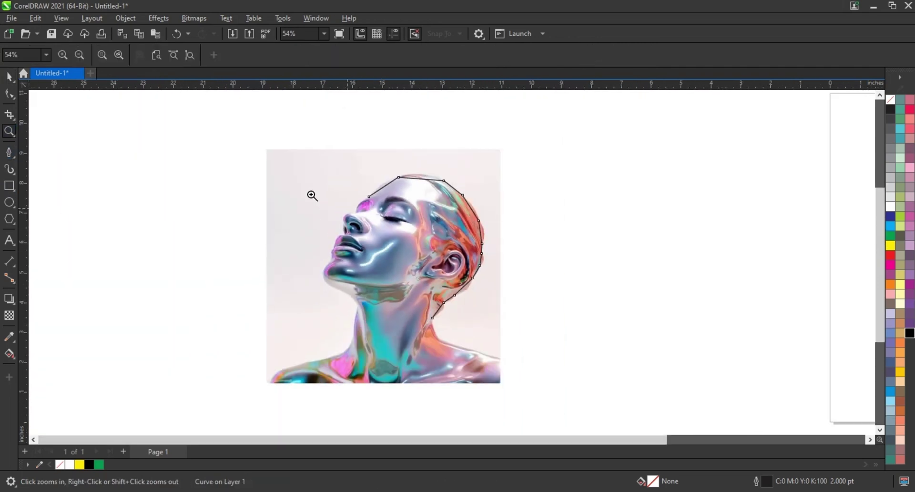
{"action": "left_click_drag", "start_coordinate": [263, 165], "coordinate": [609, 398]}
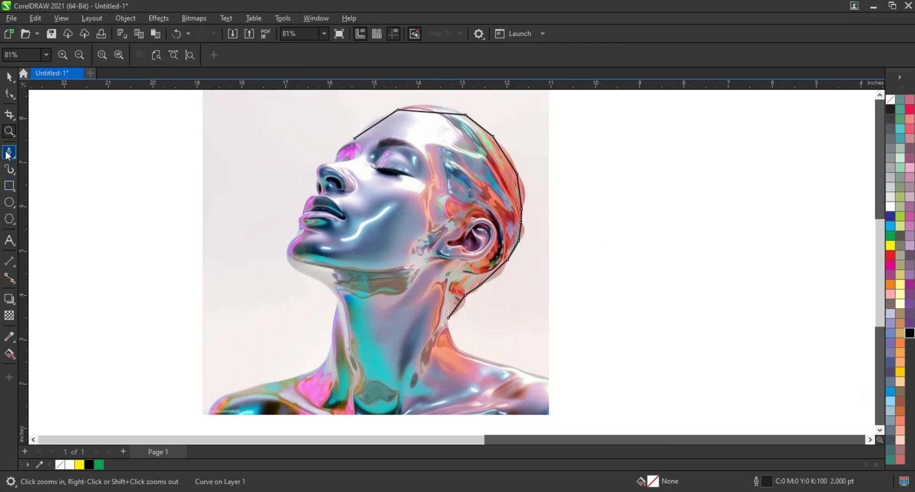
{"action": "left_click", "coordinate": [9, 152]}
{"action": "left_click", "coordinate": [448, 317]}
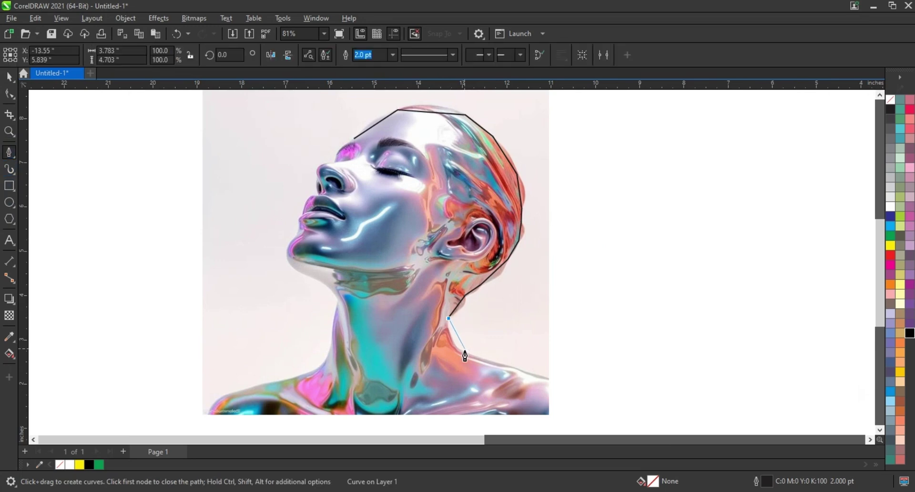
{"action": "left_click", "coordinate": [464, 352]}
{"action": "left_click", "coordinate": [548, 377]}
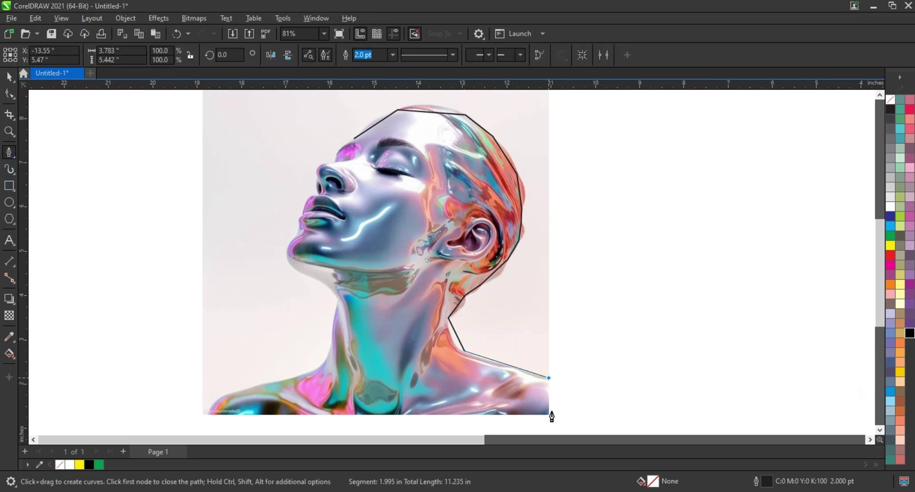
{"action": "left_click", "coordinate": [548, 414]}
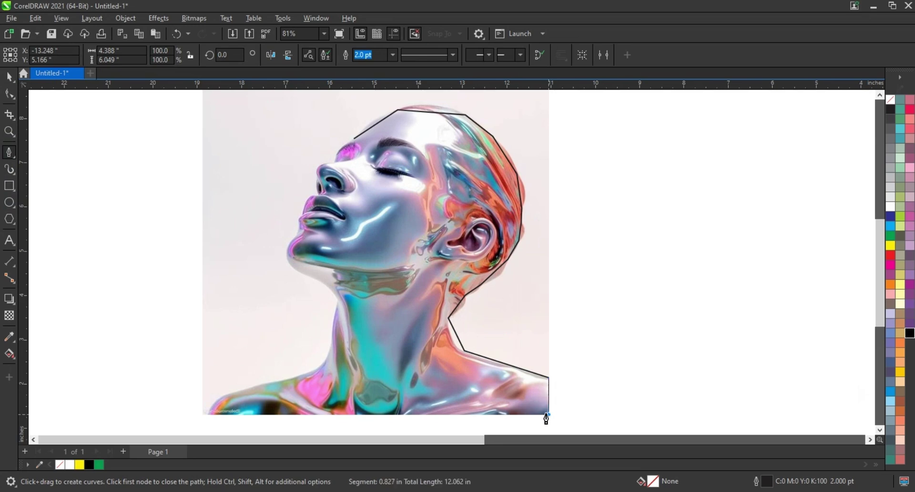
{"action": "left_click", "coordinate": [209, 415]}
{"action": "left_click", "coordinate": [242, 391]}
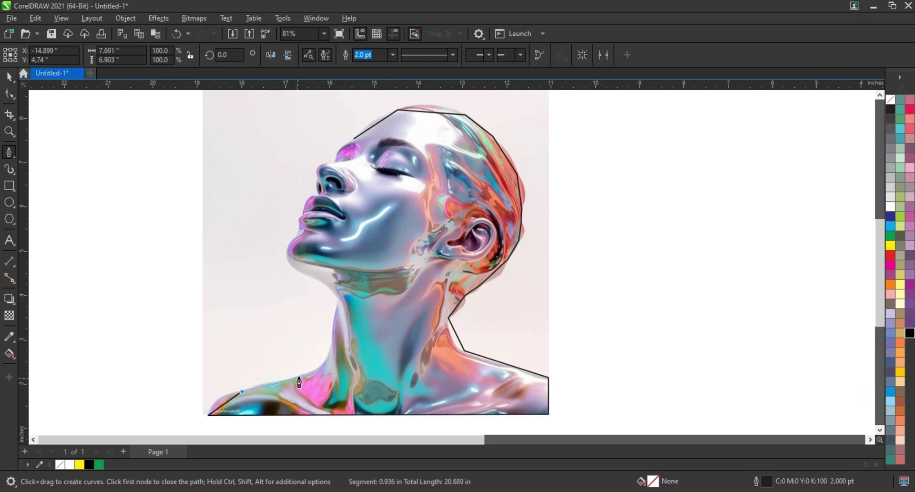
{"action": "left_click", "coordinate": [300, 375]}
{"action": "left_click", "coordinate": [331, 343]}
{"action": "left_click", "coordinate": [338, 299]}
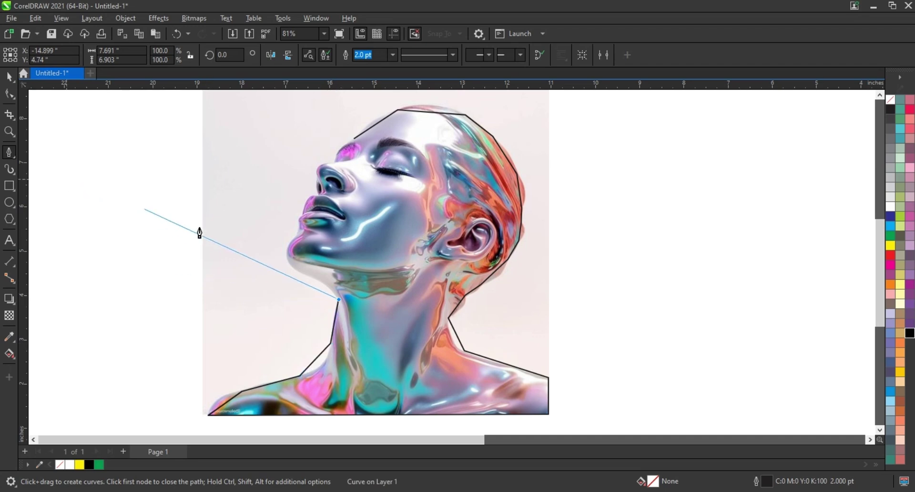
{"action": "key", "text": "space"}
- Trace the chin, lips, nose and brow, closing the path at its first node
{"action": "left_click", "coordinate": [9, 132]}
{"action": "left_click_drag", "start_coordinate": [261, 110], "coordinate": [541, 315]}
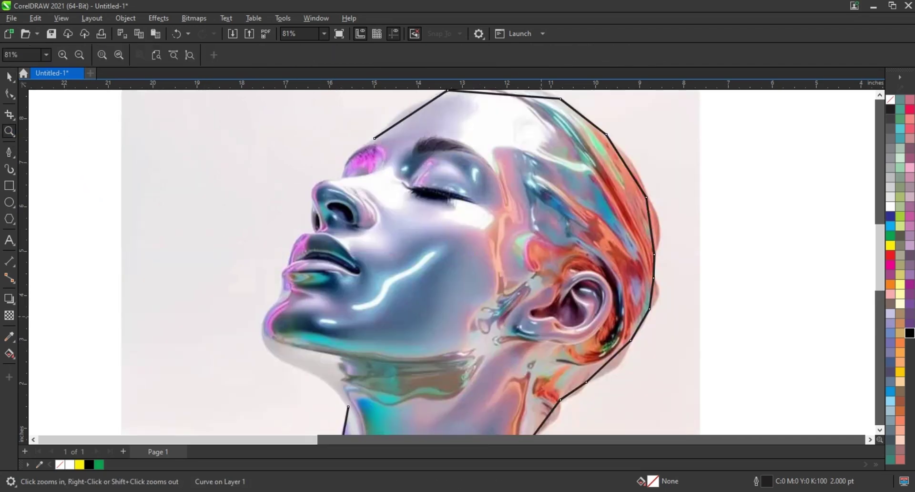
{"action": "left_click", "coordinate": [9, 154]}
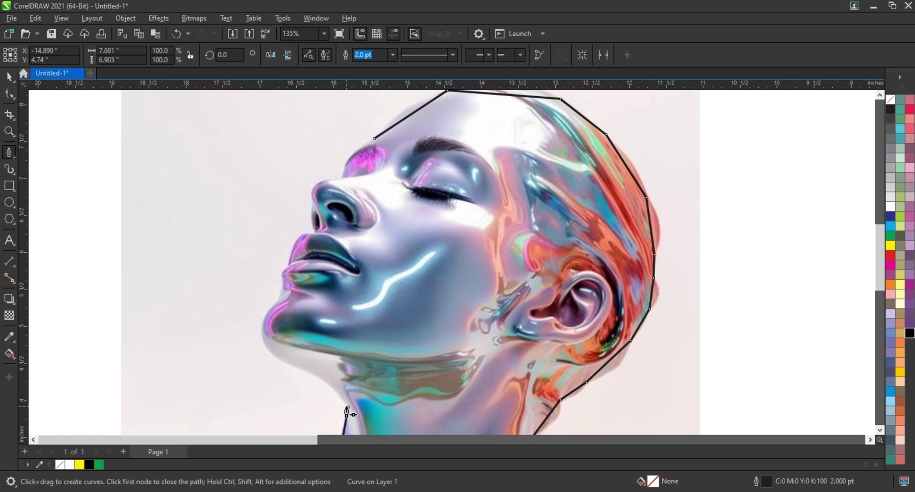
{"action": "left_click", "coordinate": [348, 406]}
{"action": "left_click", "coordinate": [292, 366]}
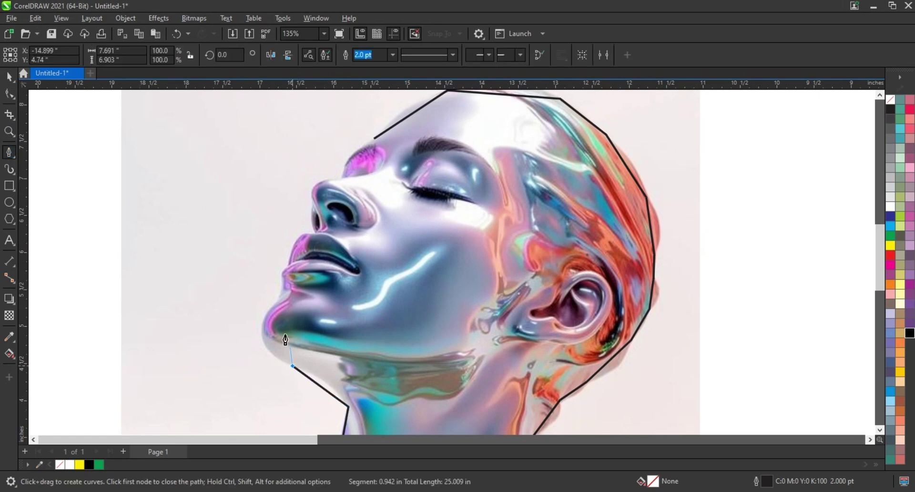
{"action": "left_click", "coordinate": [276, 303]}
{"action": "left_click", "coordinate": [287, 263]}
{"action": "left_click", "coordinate": [313, 232]}
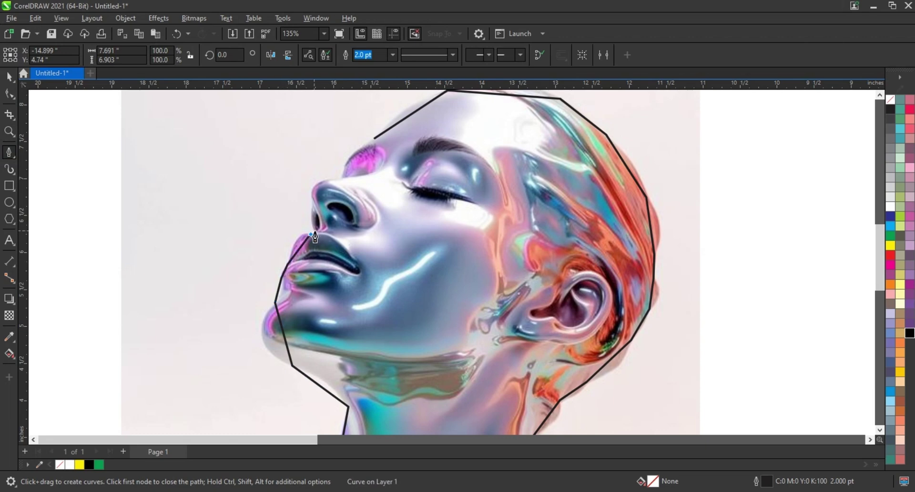
{"action": "left_click", "coordinate": [311, 205]}
{"action": "left_click", "coordinate": [341, 180]}
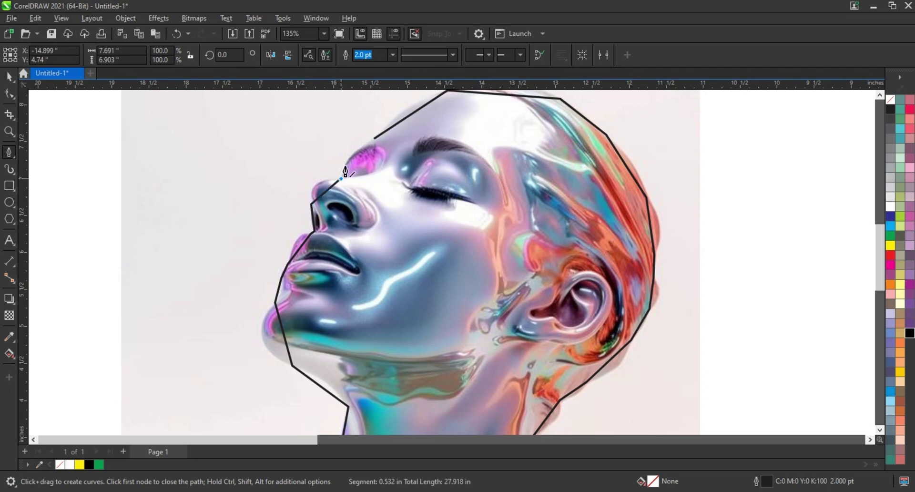
{"action": "left_click", "coordinate": [374, 143]}
{"action": "scroll", "coordinate": [381, 284], "scroll_direction": "down", "scroll_amount": 3}
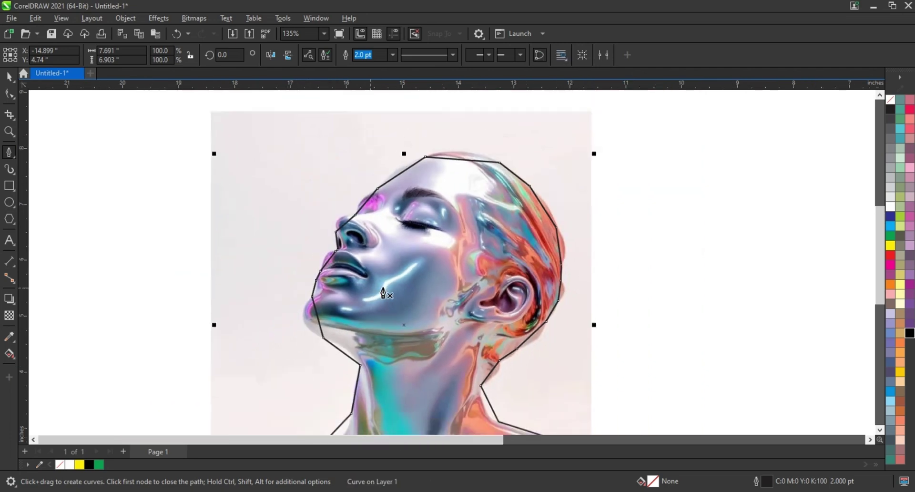
{"action": "scroll", "coordinate": [381, 283], "scroll_direction": "down", "scroll_amount": 2}
{"action": "left_click", "coordinate": [10, 95]}
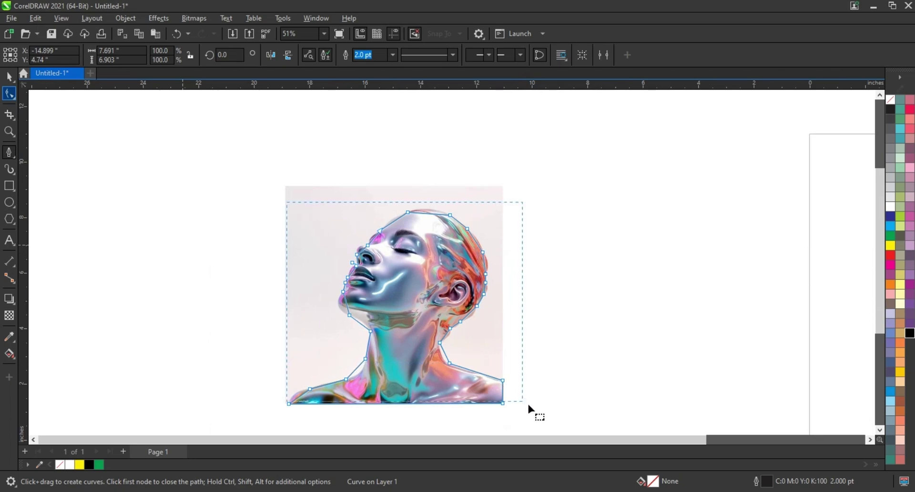
- Bend the forehead-to-crown and back-of-head segments into curves following the hair
{"action": "left_click_drag", "start_coordinate": [528, 406], "coordinate": [535, 408]}
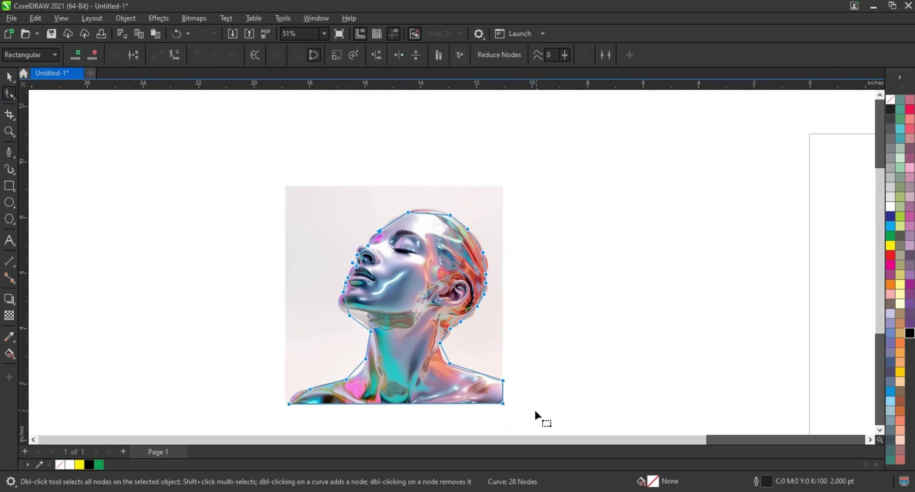
{"action": "left_click", "coordinate": [10, 132]}
{"action": "left_click_drag", "start_coordinate": [330, 180], "coordinate": [524, 305]}
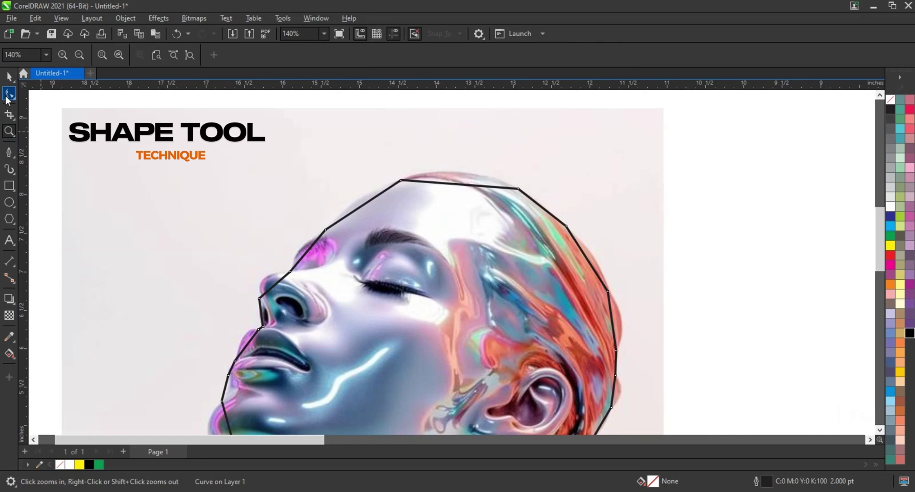
{"action": "left_click", "coordinate": [9, 94]}
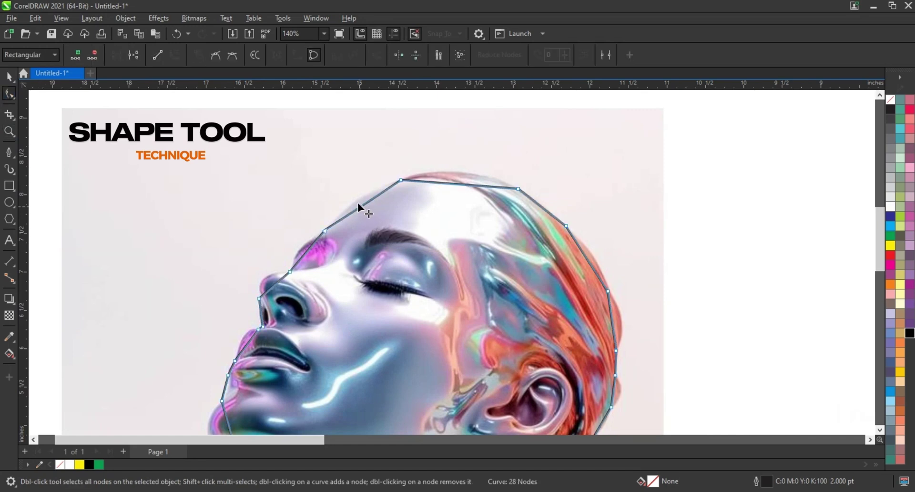
{"action": "mouse_move", "coordinate": [358, 202]}
{"action": "left_mouse_down"}
{"action": "mouse_move", "coordinate": [431, 181]}
{"action": "mouse_move", "coordinate": [482, 190]}
{"action": "mouse_move", "coordinate": [480, 174]}
{"action": "left_mouse_up"}
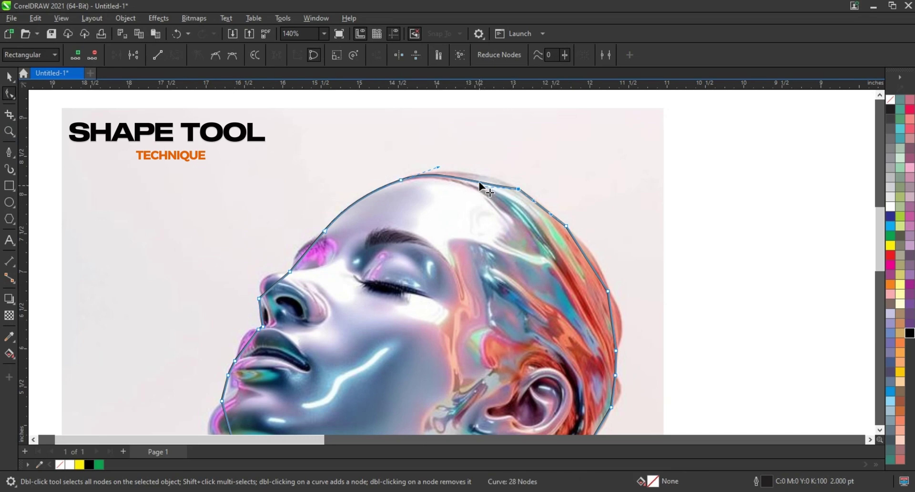
{"action": "left_click", "coordinate": [541, 205]}
{"action": "left_click", "coordinate": [585, 247]}
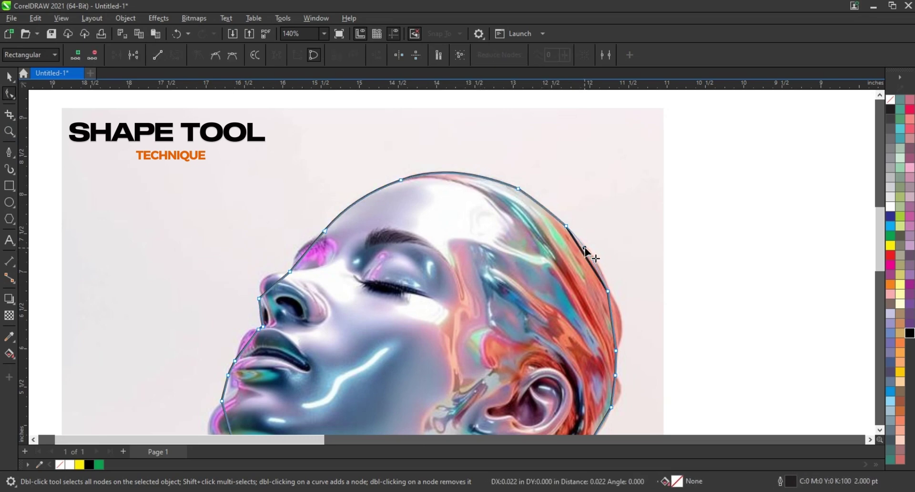
{"action": "left_click", "coordinate": [545, 206]}
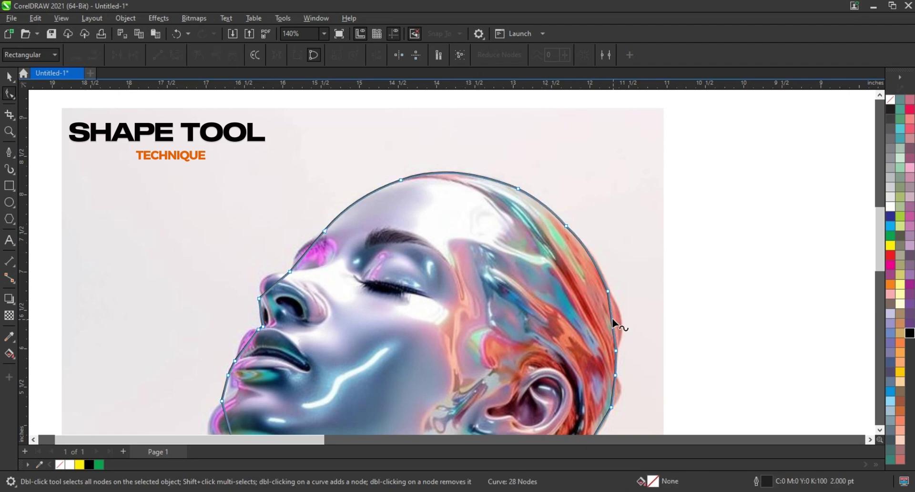
{"action": "left_click_drag", "start_coordinate": [612, 319], "coordinate": [619, 320]}
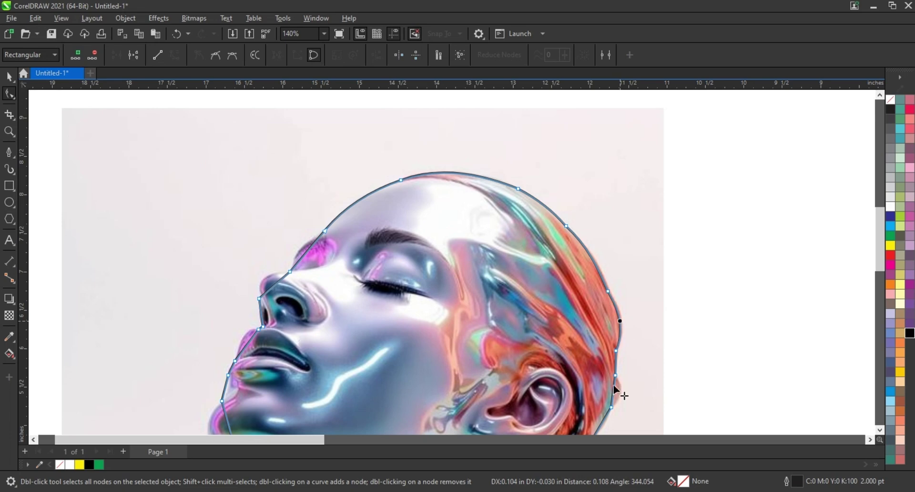
{"action": "left_click_drag", "start_coordinate": [614, 390], "coordinate": [619, 390]}
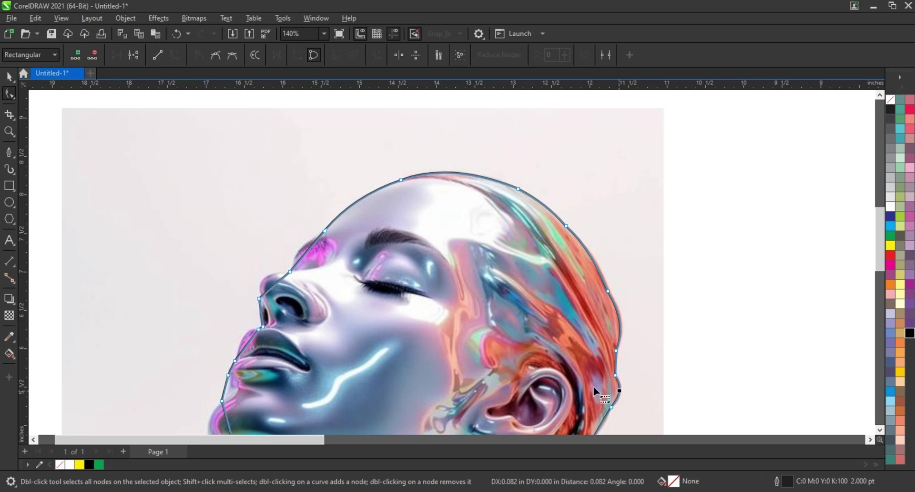
- Curve the forehead, nose tip, lips and chin segments to follow the face profile
{"action": "left_click_drag", "start_coordinate": [305, 252], "coordinate": [296, 255]}
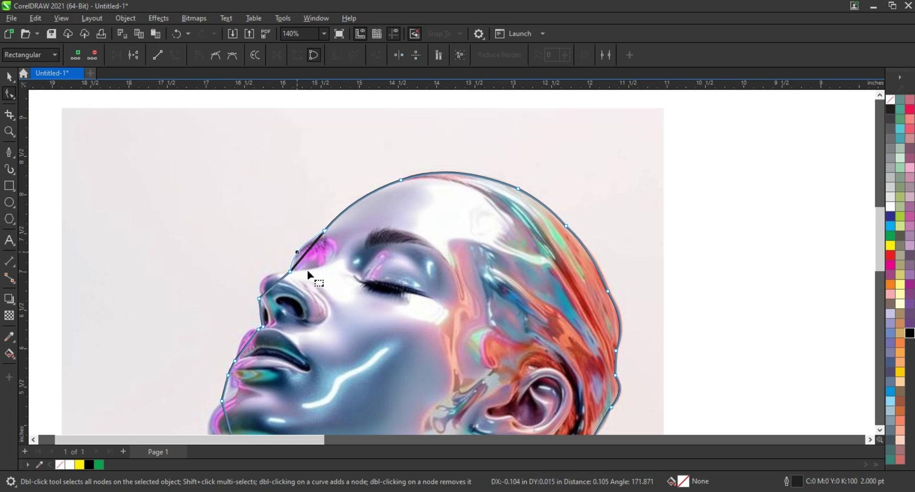
{"action": "left_click", "coordinate": [290, 269]}
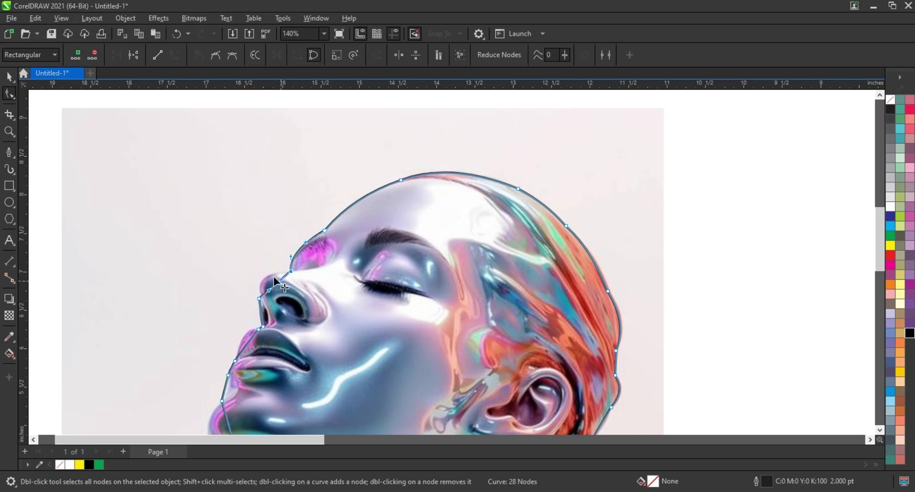
{"action": "mouse_move", "coordinate": [274, 277]}
{"action": "left_mouse_down"}
{"action": "mouse_move", "coordinate": [258, 281]}
{"action": "mouse_move", "coordinate": [268, 273]}
{"action": "left_mouse_up"}
{"action": "left_click_drag", "start_coordinate": [246, 339], "coordinate": [245, 336]}
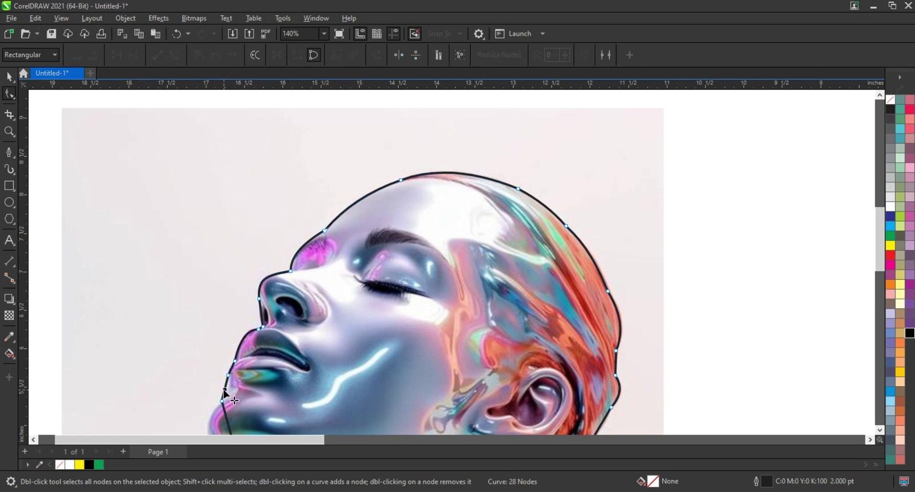
{"action": "left_click_drag", "start_coordinate": [227, 396], "coordinate": [230, 366]}
{"action": "scroll", "coordinate": [196, 281], "scroll_direction": "down", "scroll_amount": 3}
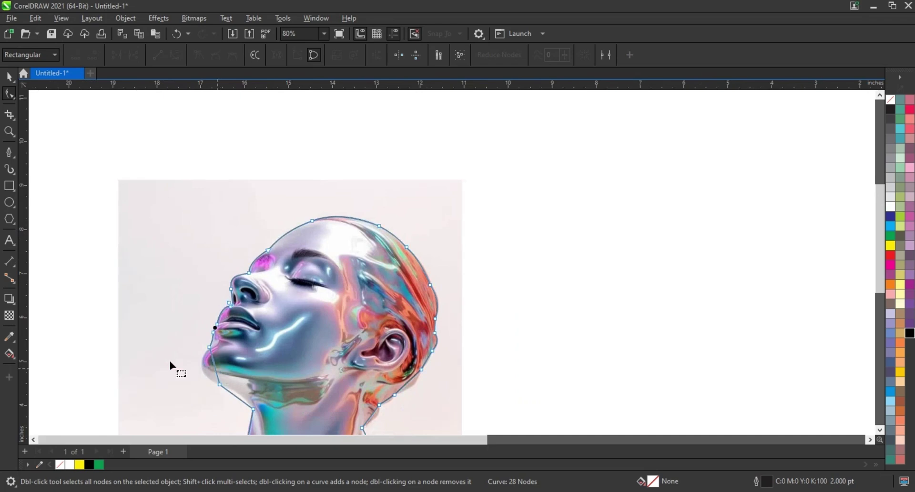
- Curve the jaw, throat and left neck segments to hug the neck
{"action": "left_click", "coordinate": [9, 132]}
{"action": "key", "text": "F3"}
{"action": "left_click_drag", "start_coordinate": [261, 276], "coordinate": [498, 394]}
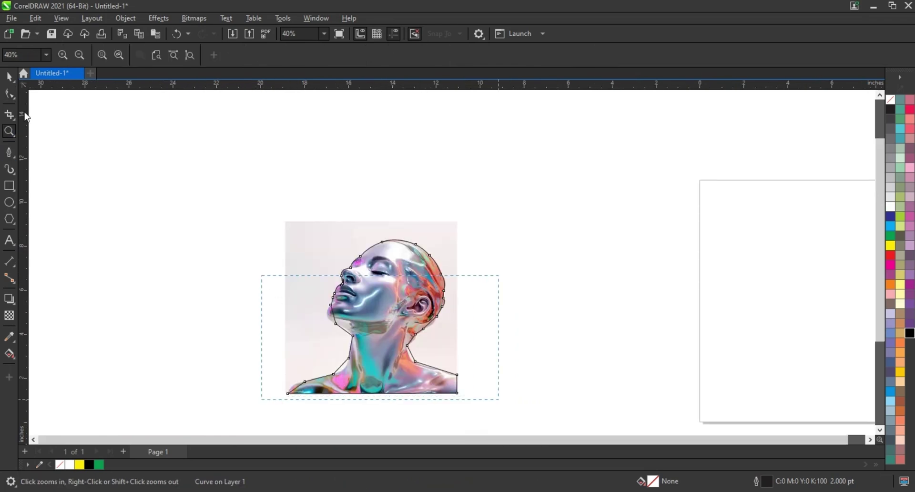
{"action": "left_click", "coordinate": [10, 94]}
{"action": "key", "text": "F10"}
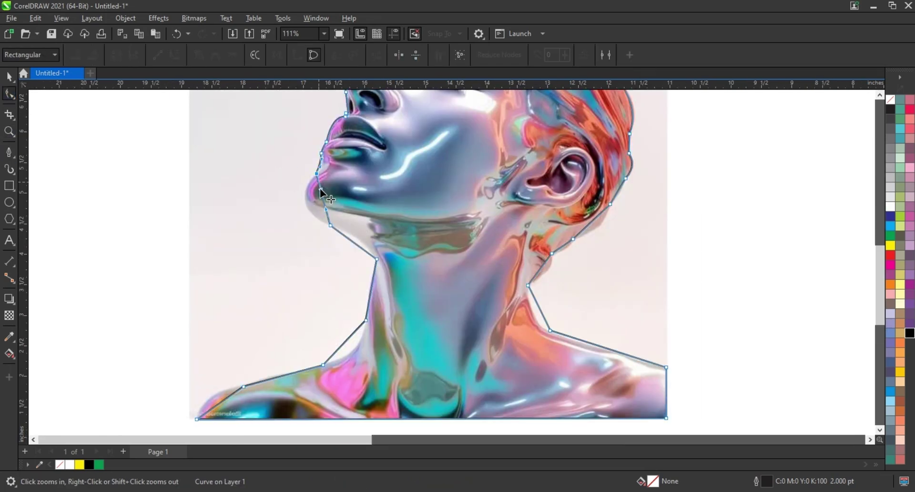
{"action": "mouse_move", "coordinate": [319, 188]}
{"action": "left_mouse_down"}
{"action": "mouse_move", "coordinate": [320, 212]}
{"action": "mouse_move", "coordinate": [304, 210]}
{"action": "mouse_move", "coordinate": [300, 190]}
{"action": "left_mouse_up"}
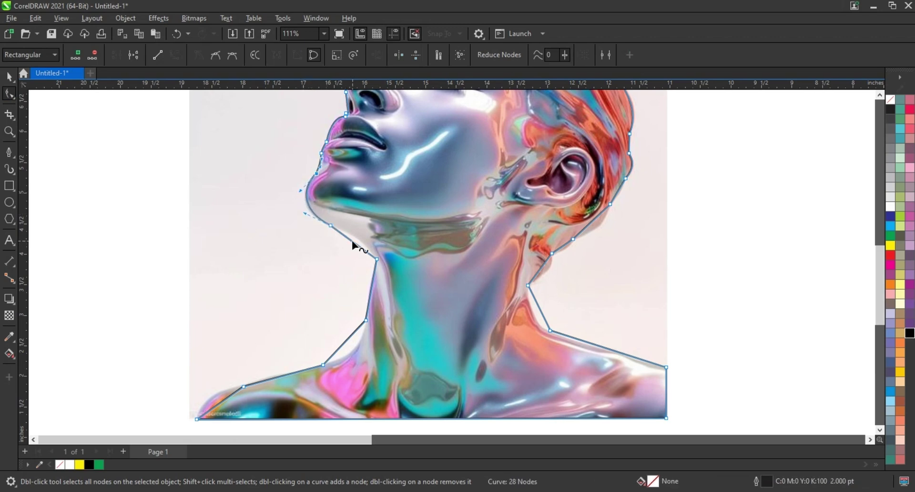
{"action": "left_click_drag", "start_coordinate": [353, 242], "coordinate": [356, 237]}
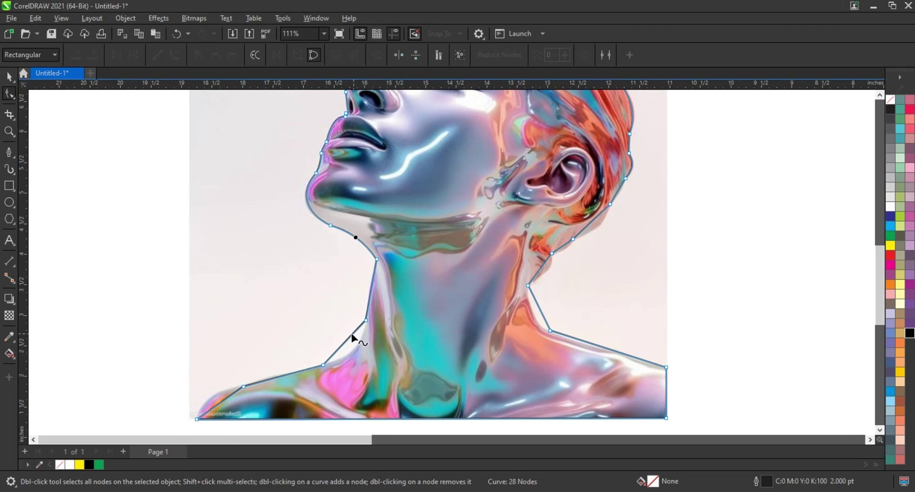
{"action": "left_click_drag", "start_coordinate": [352, 339], "coordinate": [368, 324]}
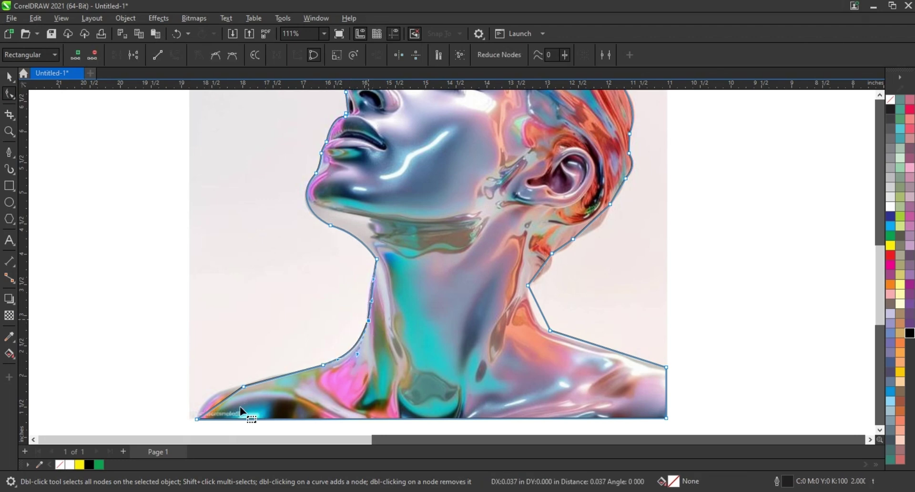
- Bow the left shoulder segment and curve the right neck and behind-ear segments
{"action": "left_click", "coordinate": [256, 384]}
{"action": "left_click_drag", "start_coordinate": [234, 396], "coordinate": [216, 390]}
{"action": "left_click", "coordinate": [541, 309]}
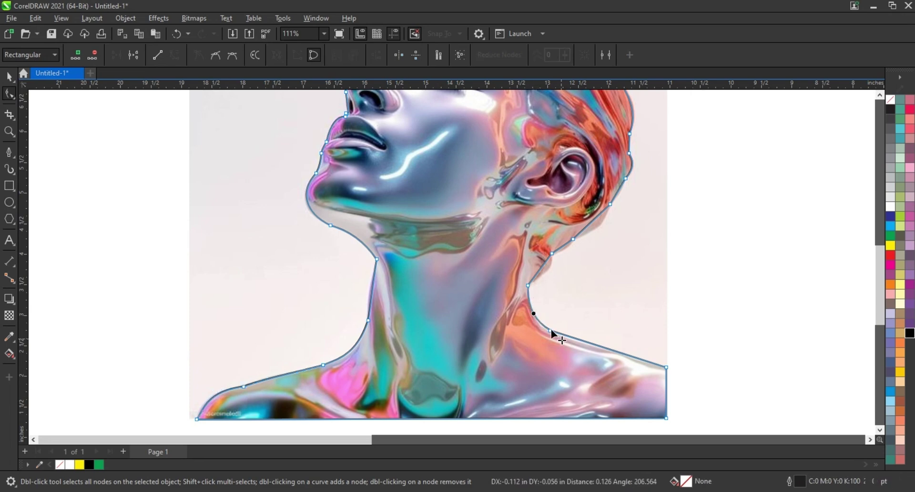
{"action": "left_click", "coordinate": [550, 329]}
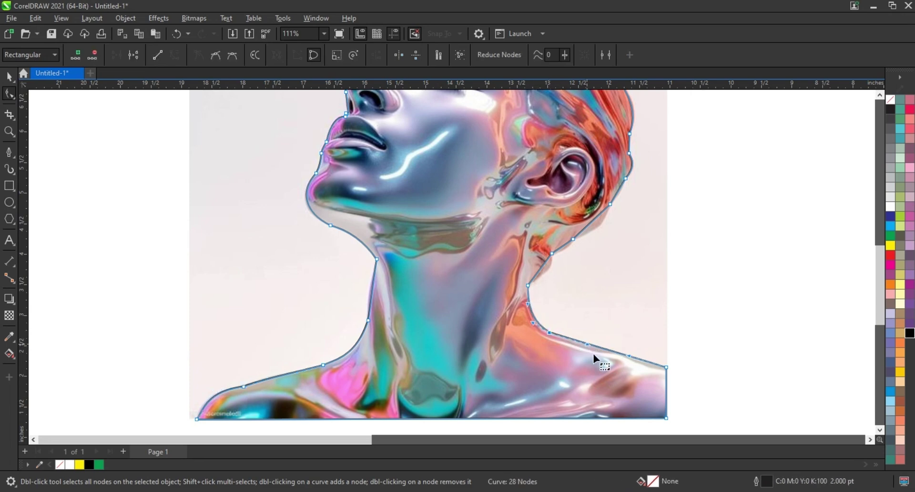
{"action": "left_click", "coordinate": [628, 357]}
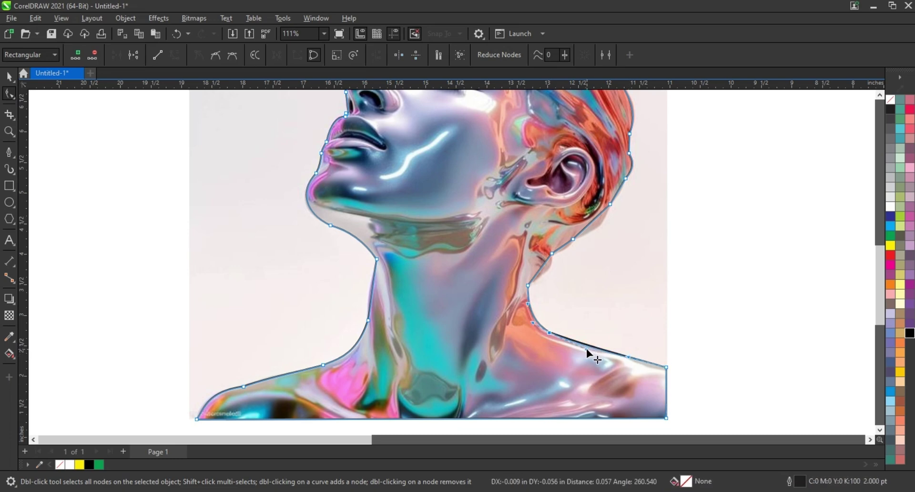
{"action": "left_click", "coordinate": [548, 266]}
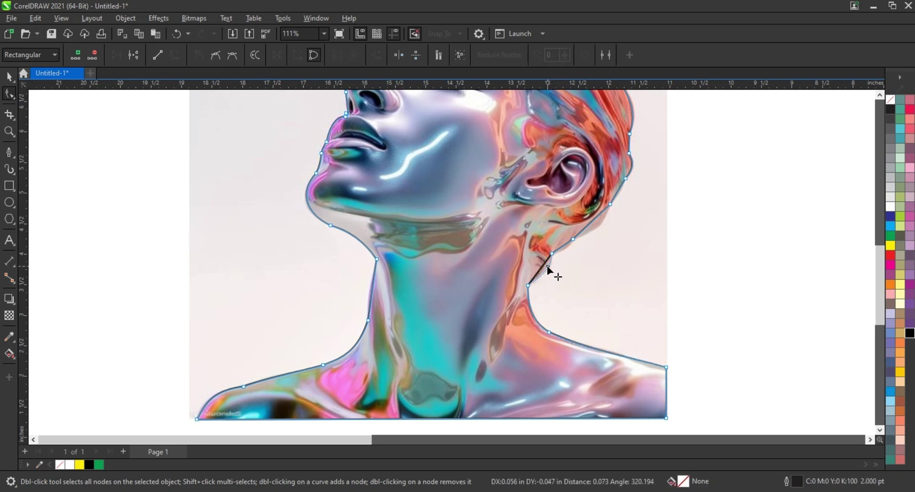
{"action": "left_click", "coordinate": [563, 246]}
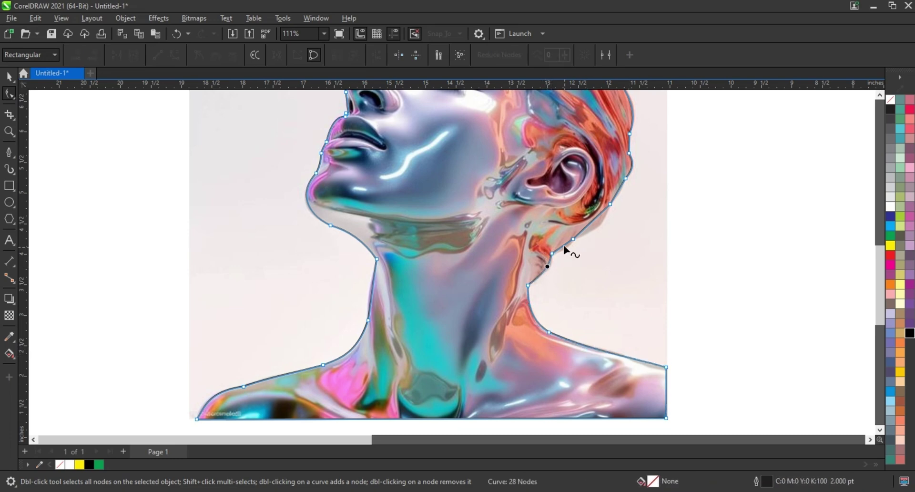
{"action": "left_click", "coordinate": [591, 223]}
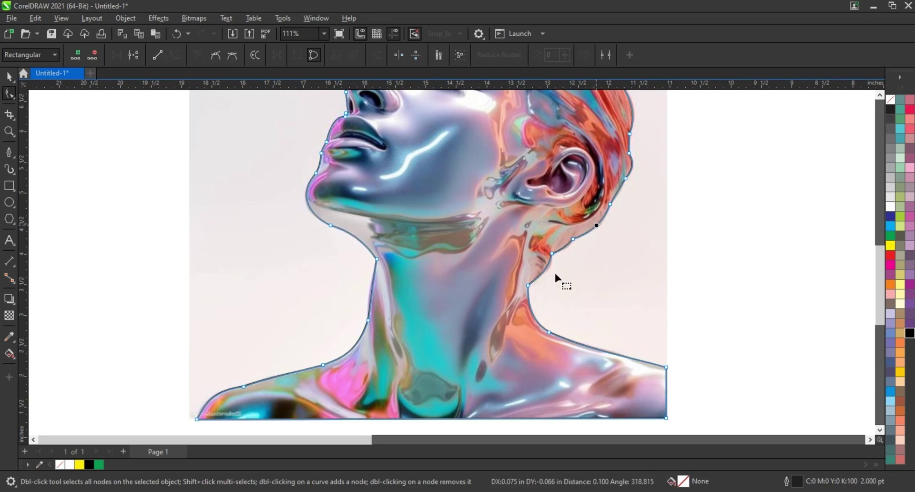
{"action": "scroll", "coordinate": [496, 316], "scroll_direction": "down", "scroll_amount": 2}
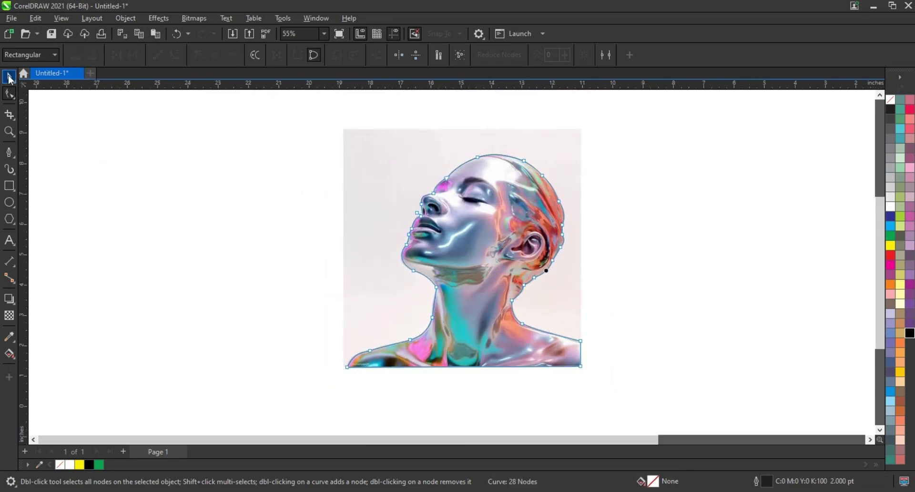
- Fill the traced outline with black
{"action": "left_click", "coordinate": [9, 77]}
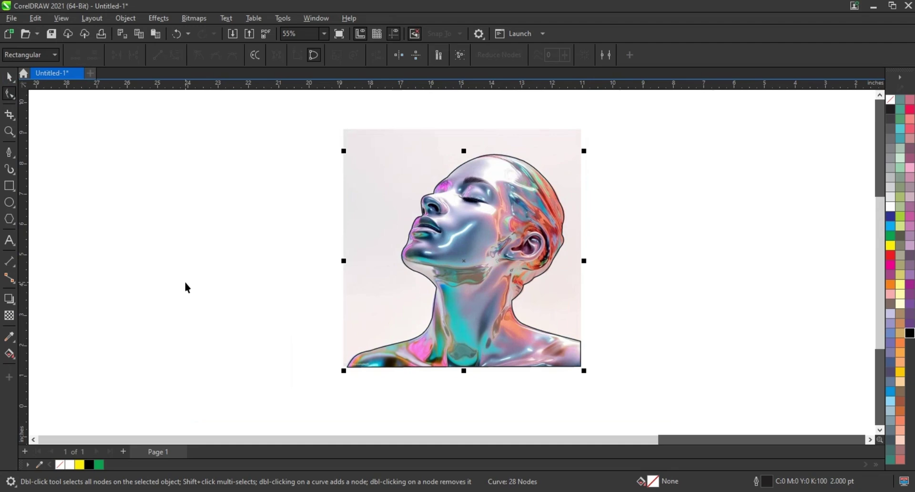
{"action": "left_click", "coordinate": [909, 333]}
{"action": "left_click", "coordinate": [736, 350]}
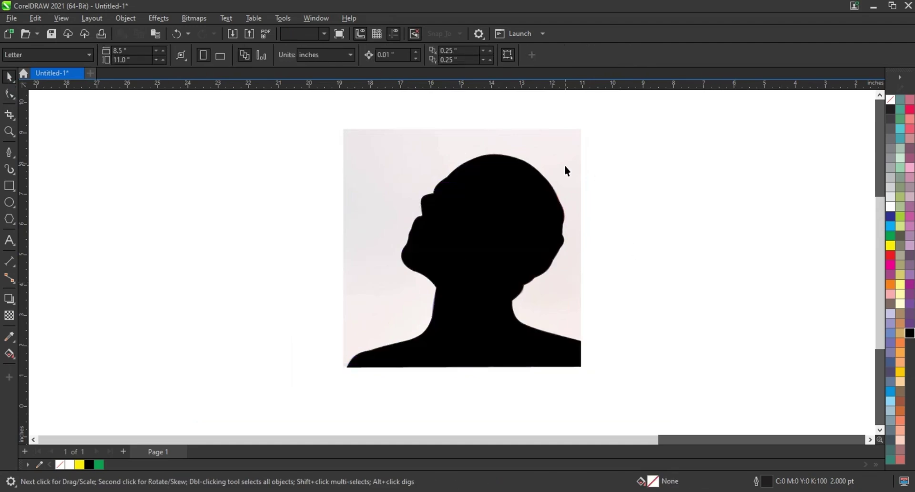
- PowerClip the portrait image inside the black silhouette via Object > PowerClip > Place Inside Frame
{"action": "left_click", "coordinate": [565, 166]}
{"action": "right_click", "coordinate": [565, 165]}
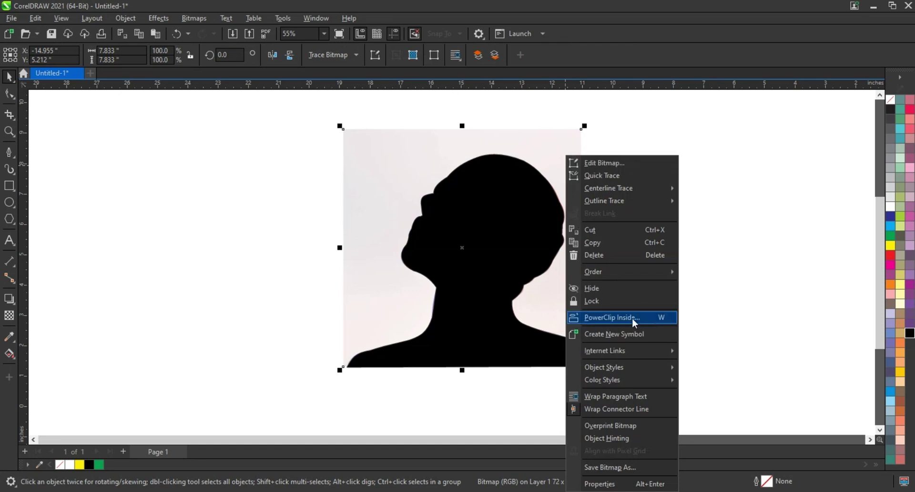
{"action": "left_click", "coordinate": [576, 139]}
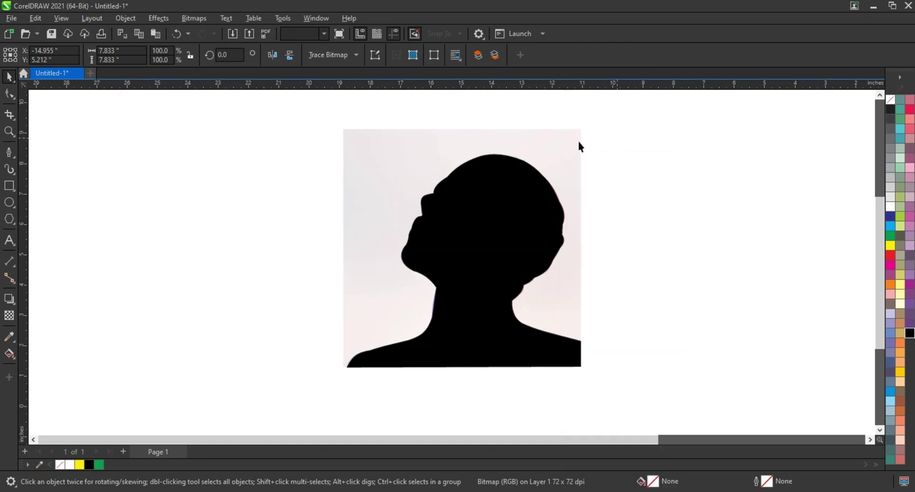
{"action": "left_click", "coordinate": [157, 19]}
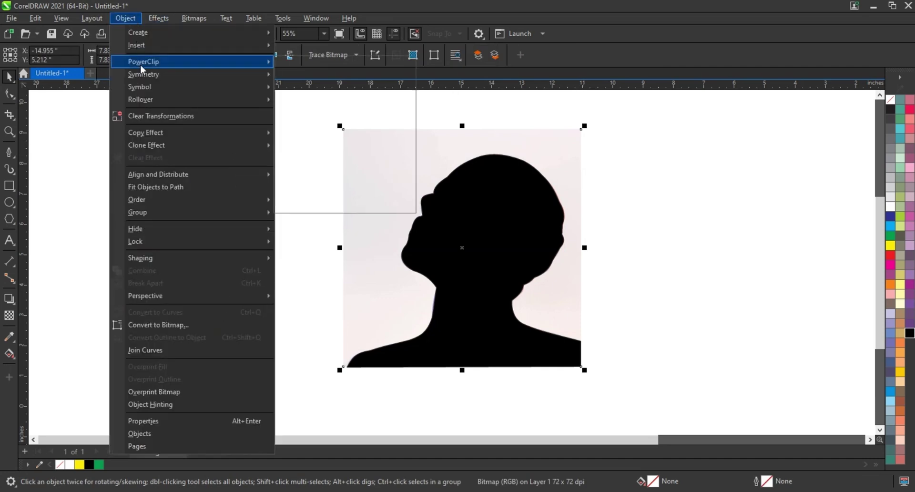
{"action": "mouse_move", "coordinate": [143, 62]}
{"action": "left_click", "coordinate": [310, 63]}
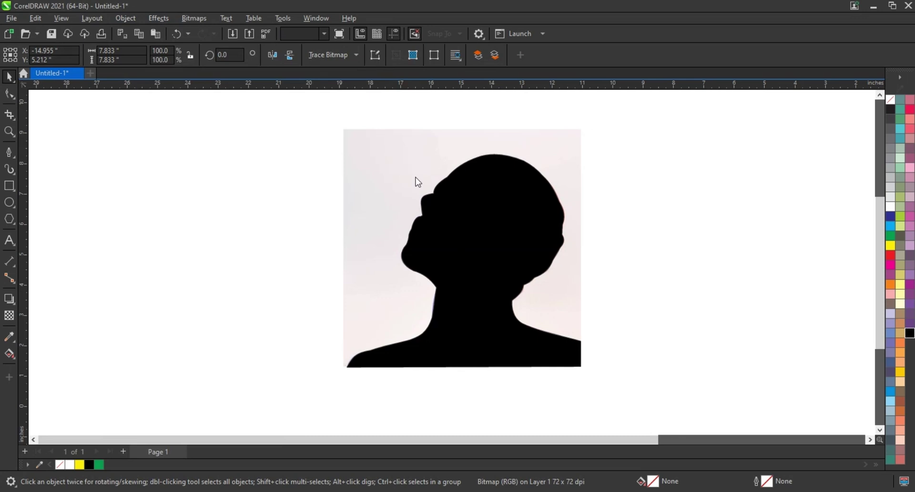
{"action": "left_click", "coordinate": [475, 220]}
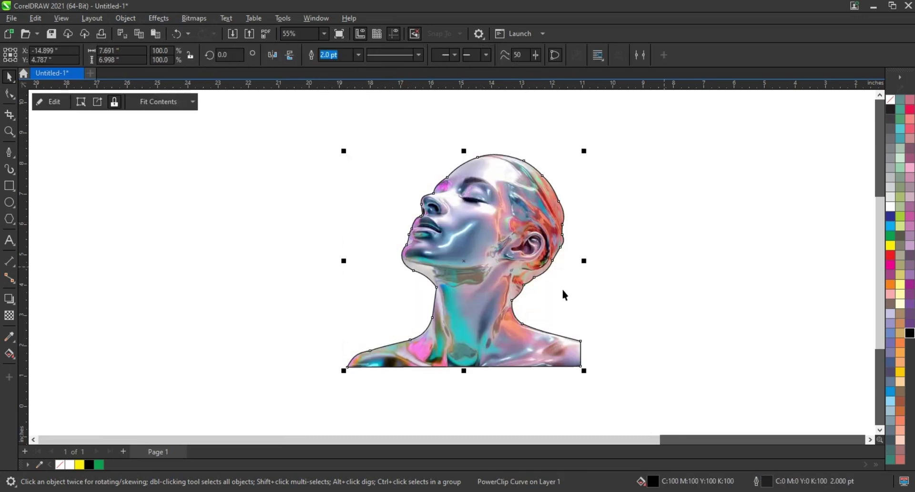
{"action": "left_click", "coordinate": [548, 284]}
{"action": "scroll", "coordinate": [479, 269], "scroll_direction": "down", "scroll_amount": 2}
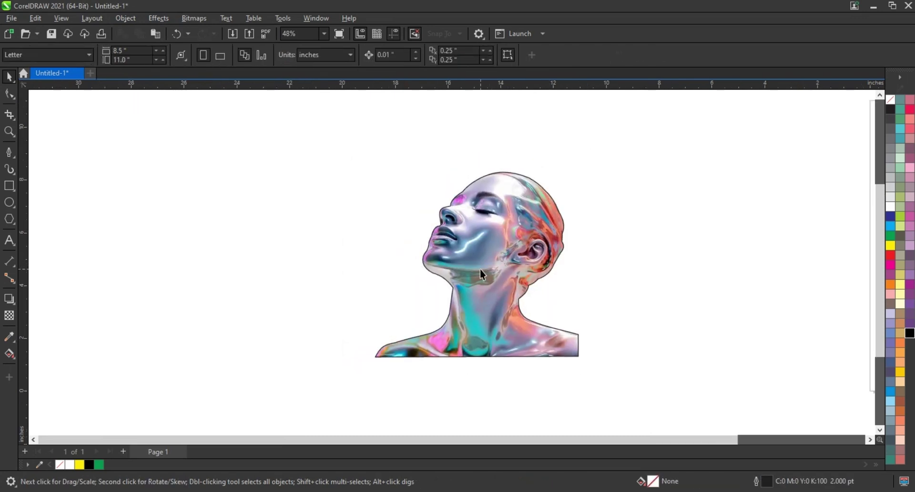
- Draw a black-filled rectangle around the cut-out head and place it behind
{"action": "left_click", "coordinate": [9, 185]}
{"action": "left_click_drag", "start_coordinate": [394, 129], "coordinate": [555, 338]}
{"action": "left_click", "coordinate": [10, 78]}
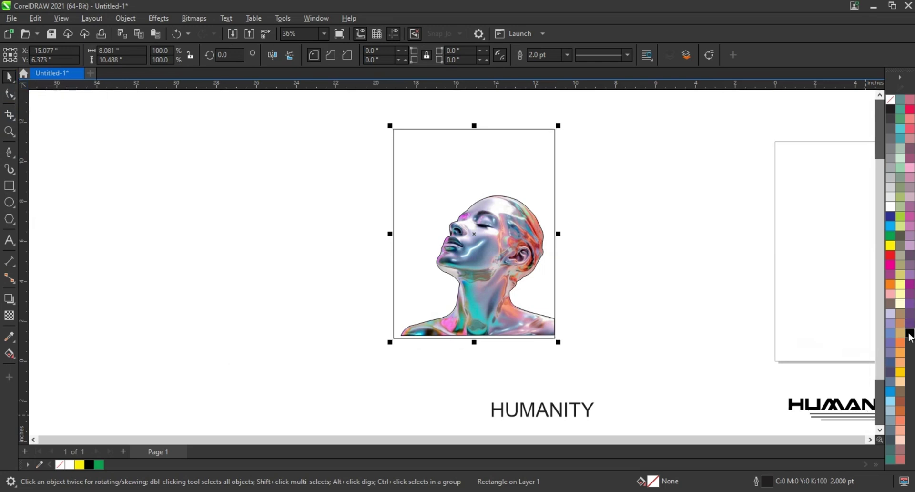
{"action": "left_click", "coordinate": [909, 333]}
{"action": "key", "text": "shift+Page_Down"}
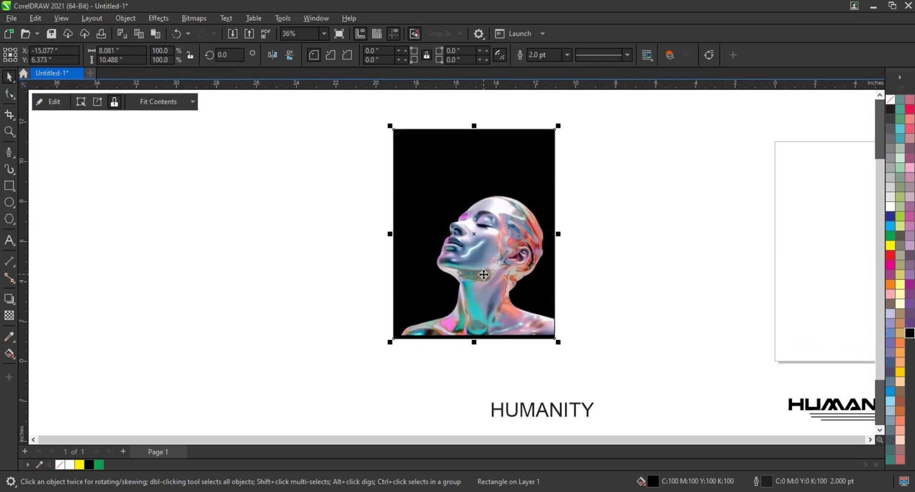
- Remove the outline from the clipped head
{"action": "left_click", "coordinate": [482, 274]}
{"action": "right_click", "coordinate": [886, 110]}
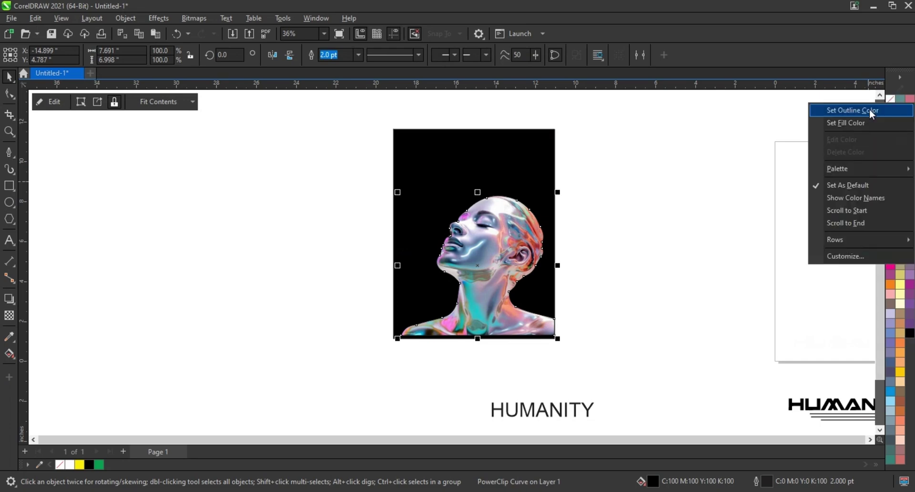
{"action": "left_click", "coordinate": [452, 206]}
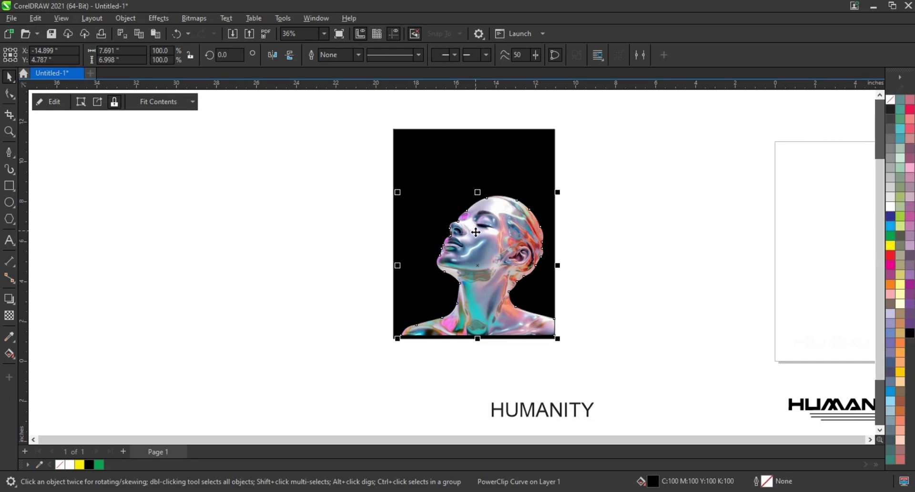
- Extend the black rectangle below the head and enlarge the head slightly
{"action": "left_click", "coordinate": [476, 342]}
{"action": "left_click_drag", "start_coordinate": [476, 367], "coordinate": [472, 377]}
{"action": "left_click", "coordinate": [395, 210]}
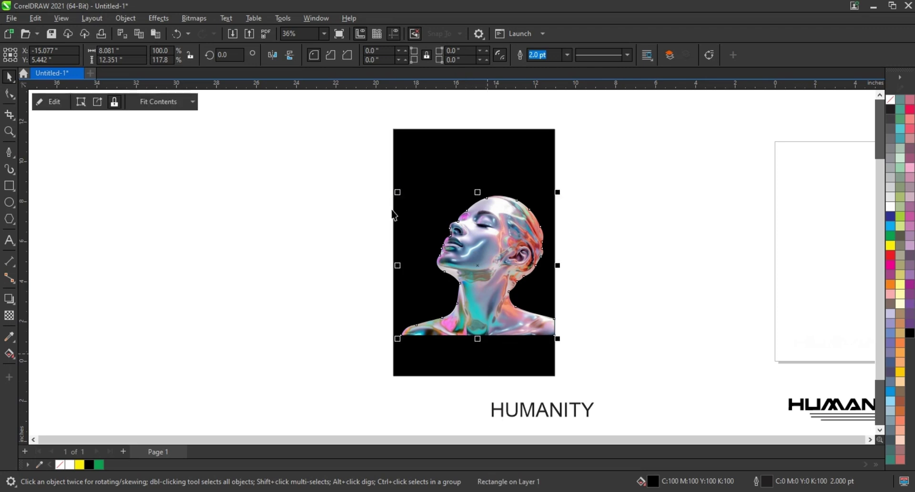
{"action": "left_click_drag", "start_coordinate": [396, 190], "coordinate": [390, 184]}
{"action": "left_click", "coordinate": [530, 159]}
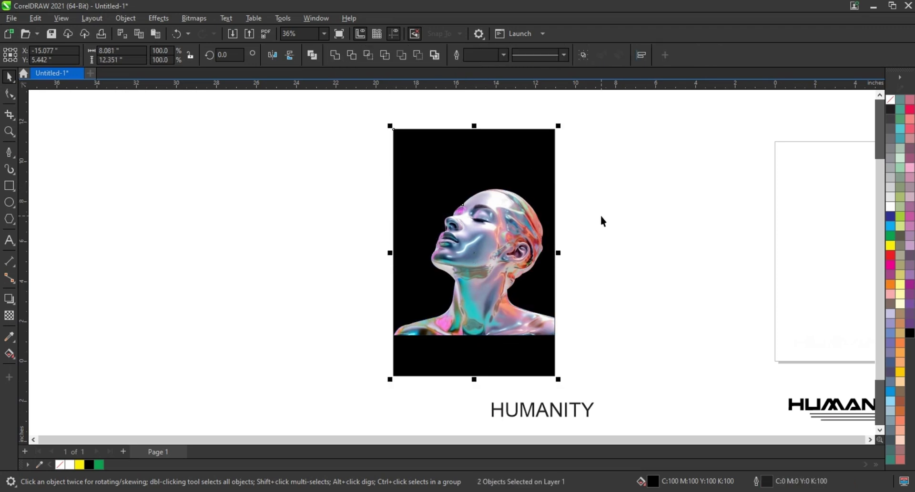
{"action": "left_click", "coordinate": [548, 195]}
{"action": "left_click_drag", "start_coordinate": [555, 187], "coordinate": [562, 190]}
{"action": "left_click", "coordinate": [479, 137]}
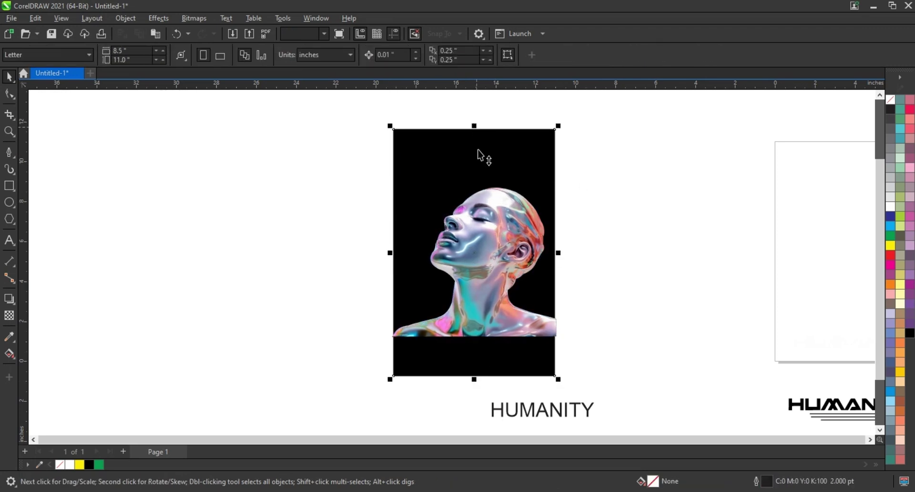
{"action": "left_click_drag", "start_coordinate": [474, 129], "coordinate": [476, 162]}
- Move the HUMANITY logo onto the poster bottom, fill it white and enlarge it
{"action": "scroll", "coordinate": [323, 298], "scroll_direction": "down", "scroll_amount": 2}
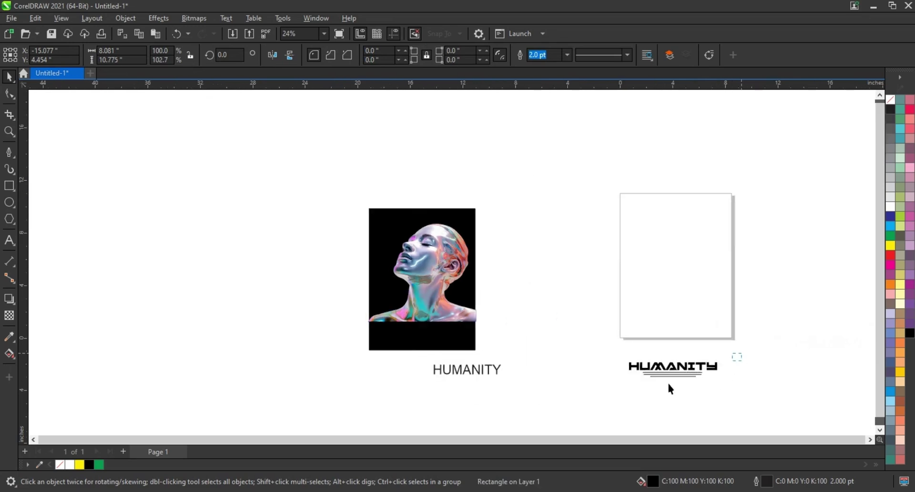
{"action": "left_click_drag", "start_coordinate": [672, 367], "coordinate": [435, 347]}
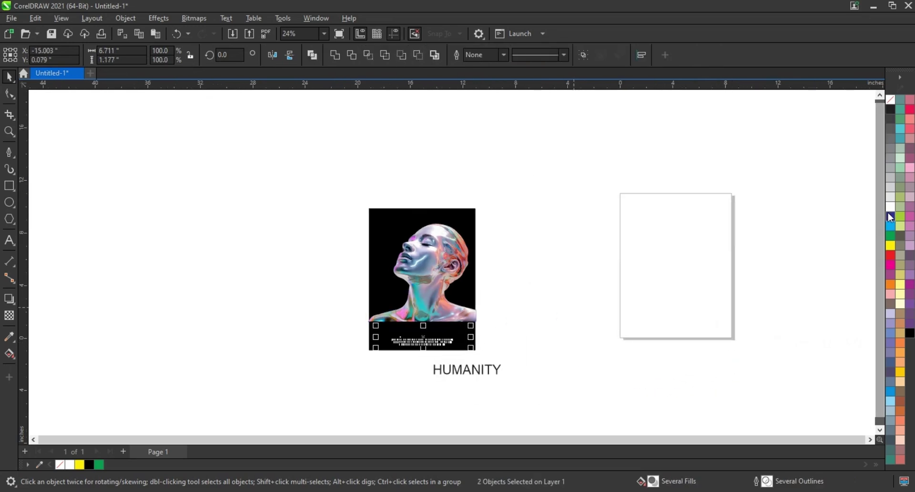
{"action": "left_click", "coordinate": [890, 206]}
{"action": "scroll", "coordinate": [399, 291], "scroll_direction": "up", "scroll_amount": 2}
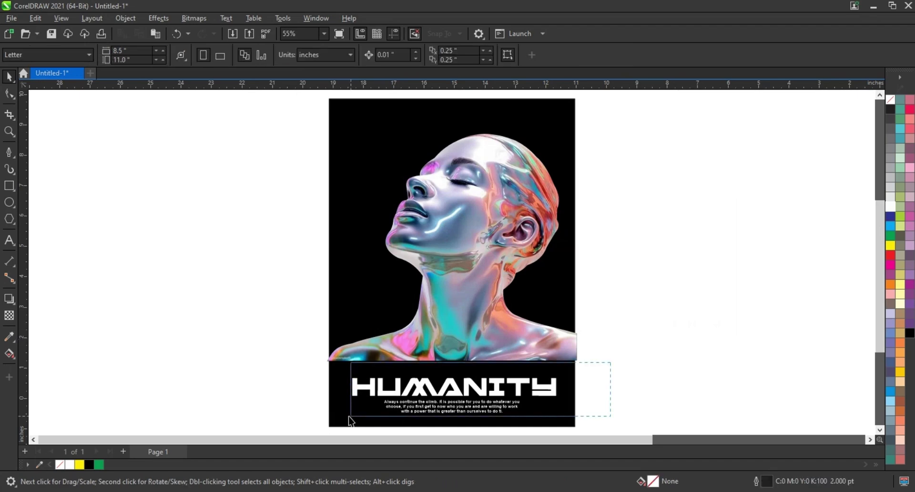
{"action": "left_click_drag", "start_coordinate": [562, 380], "coordinate": [575, 376]}
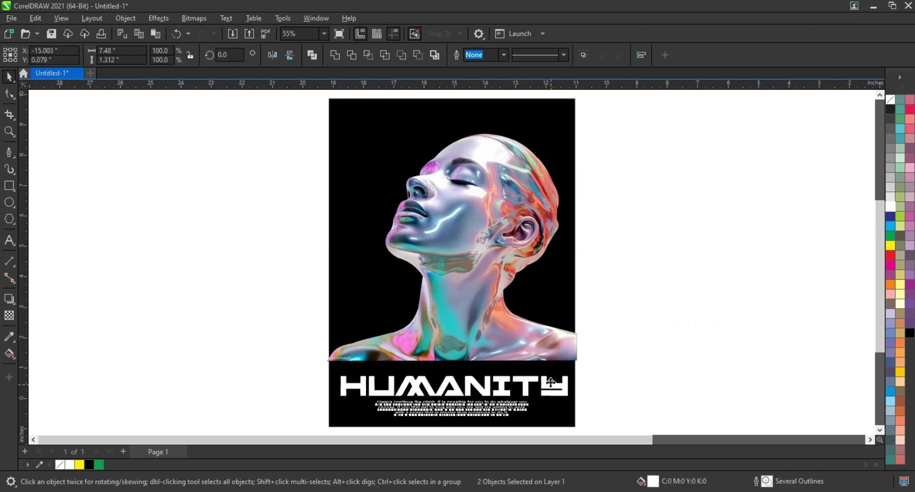
- Scale the body-text paragraph up about 125% to roughly 14 pt
{"action": "key", "text": "Tab"}
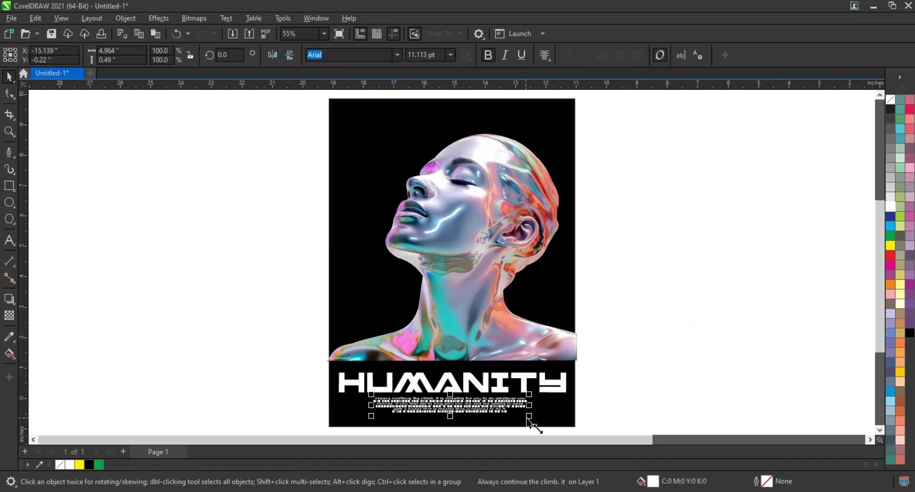
{"action": "left_click_drag", "start_coordinate": [546, 422], "coordinate": [549, 422]}
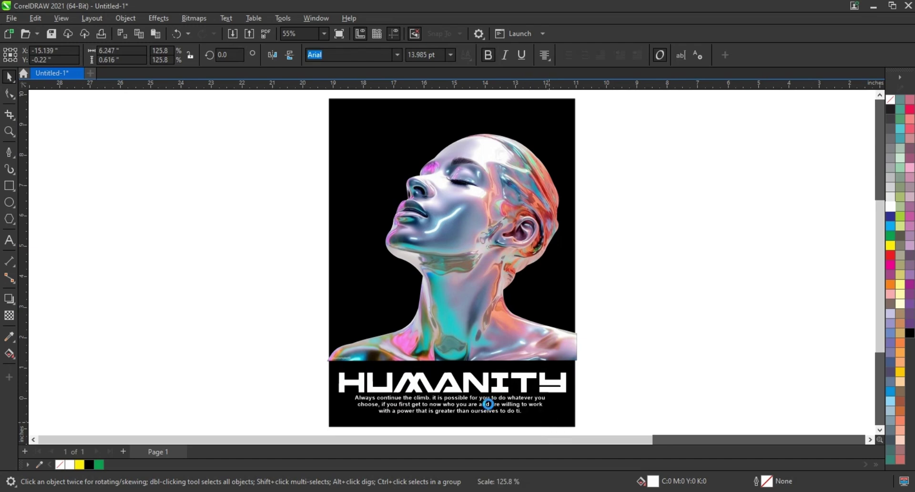
{"action": "left_click", "coordinate": [604, 361]}
{"action": "scroll", "coordinate": [604, 361], "scroll_direction": "down", "scroll_amount": 1}
{"action": "scroll", "coordinate": [384, 335], "scroll_direction": "down", "scroll_amount": 3}
- Move the HUMANITY text onto the top of the poster and zoom in
{"action": "left_click", "coordinate": [470, 395]}
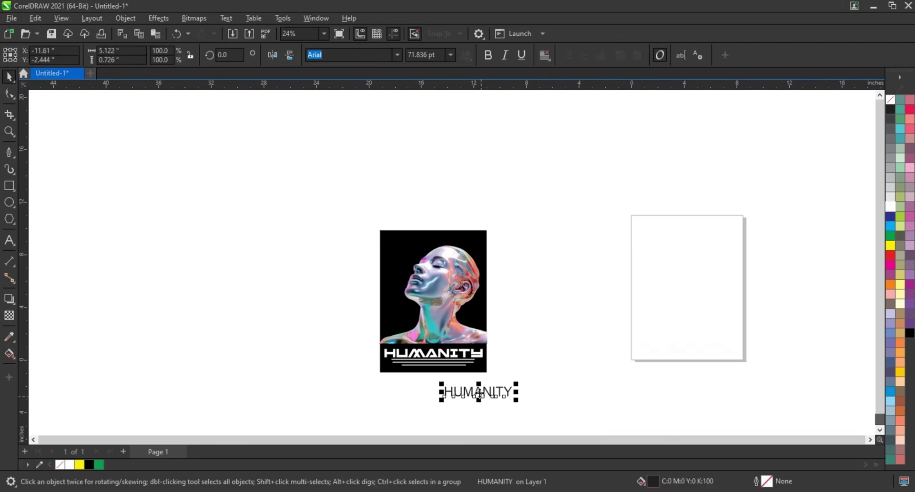
{"action": "left_click_drag", "start_coordinate": [469, 394], "coordinate": [432, 256]}
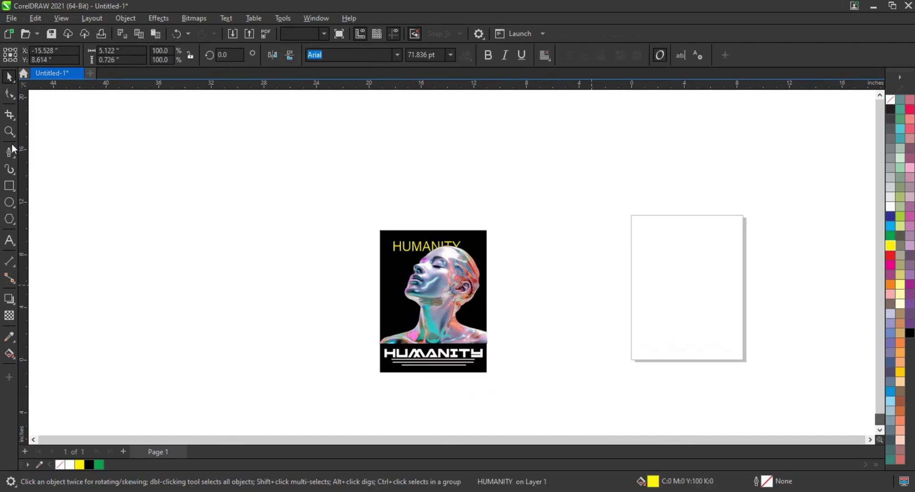
{"action": "key", "text": "z"}
{"action": "left_click_drag", "start_coordinate": [379, 228], "coordinate": [531, 372]}
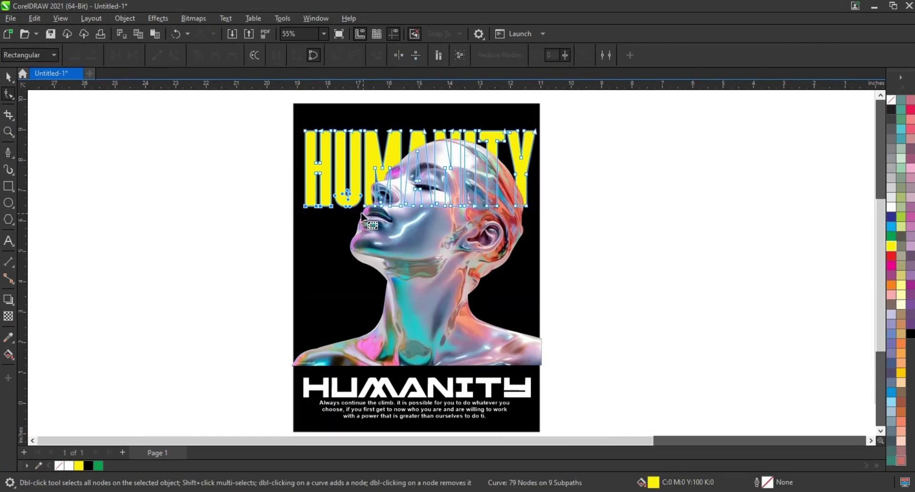
- Stretch the HUMANITY letter stems down to the shoulders with the Shape tool
{"action": "left_click_drag", "start_coordinate": [361, 206], "coordinate": [371, 350]}
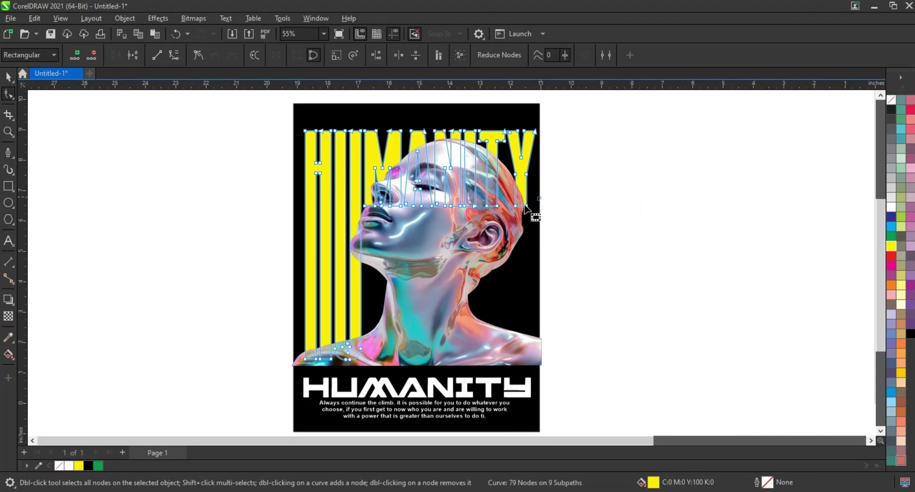
{"action": "mouse_move", "coordinate": [471, 213]}
{"action": "left_mouse_down"}
{"action": "mouse_move", "coordinate": [462, 215]}
{"action": "mouse_move", "coordinate": [467, 343]}
{"action": "left_mouse_up"}
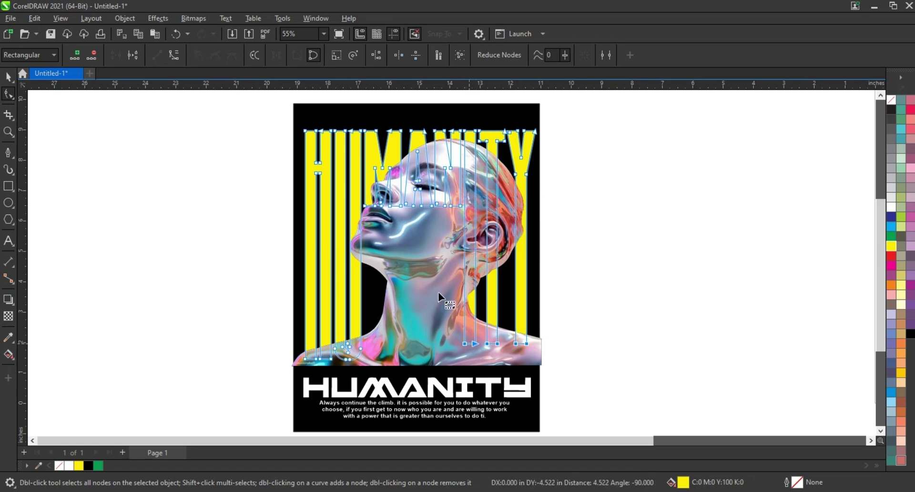
{"action": "left_click", "coordinate": [378, 215]}
{"action": "left_click", "coordinate": [378, 212]}
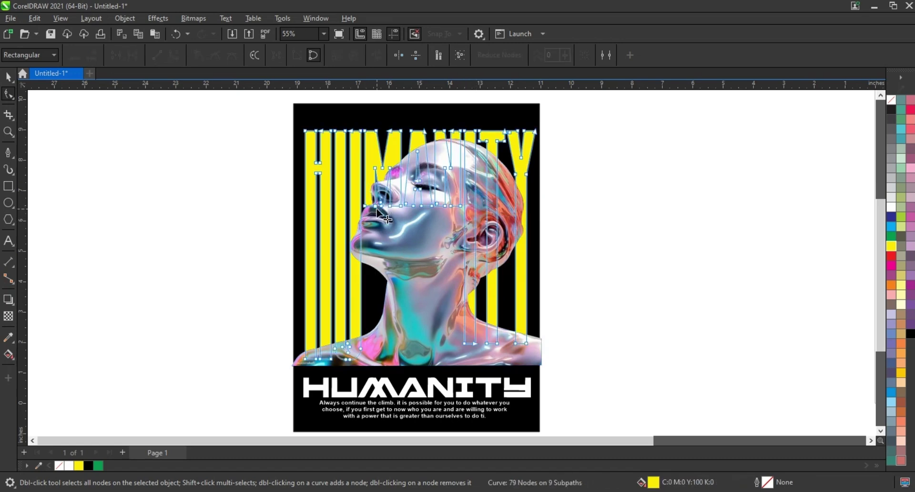
{"action": "left_click", "coordinate": [375, 207]}
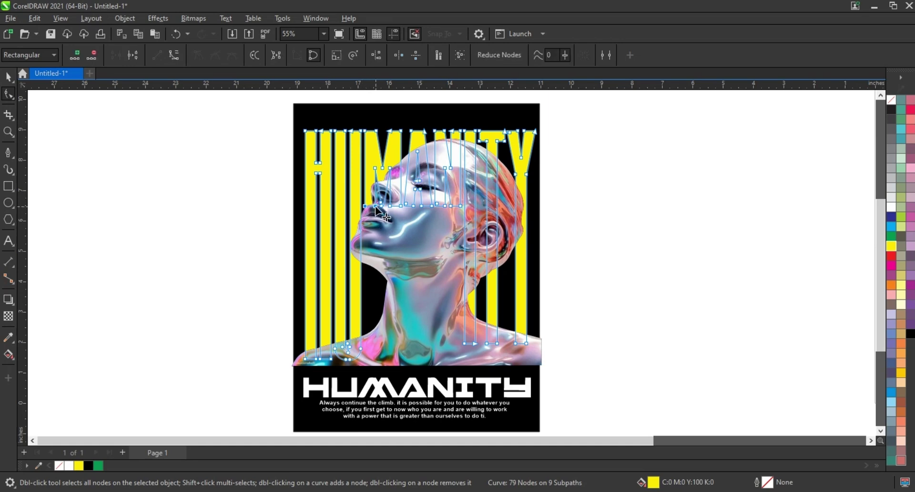
{"action": "left_click_drag", "start_coordinate": [378, 284], "coordinate": [381, 340]}
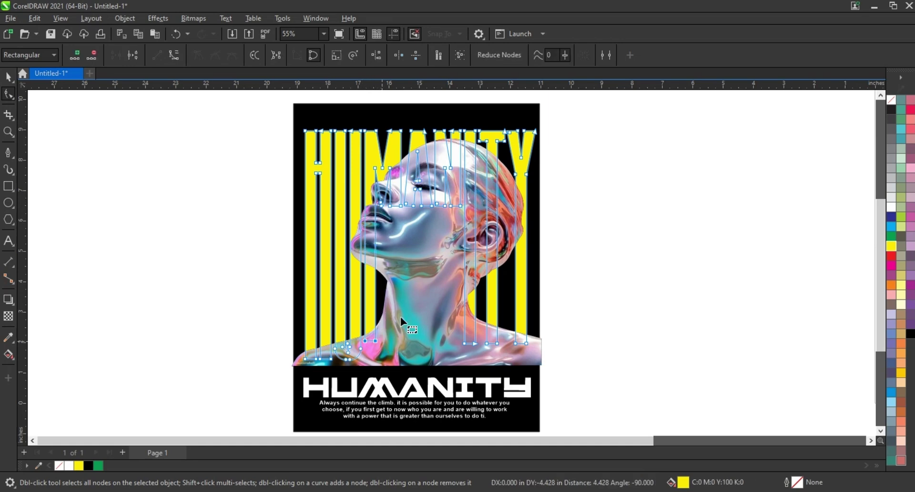
- Select all poster artwork, nudge it left, and PowerClip it inside the black rectangle
{"action": "left_click", "coordinate": [8, 77]}
{"action": "left_click", "coordinate": [148, 202]}
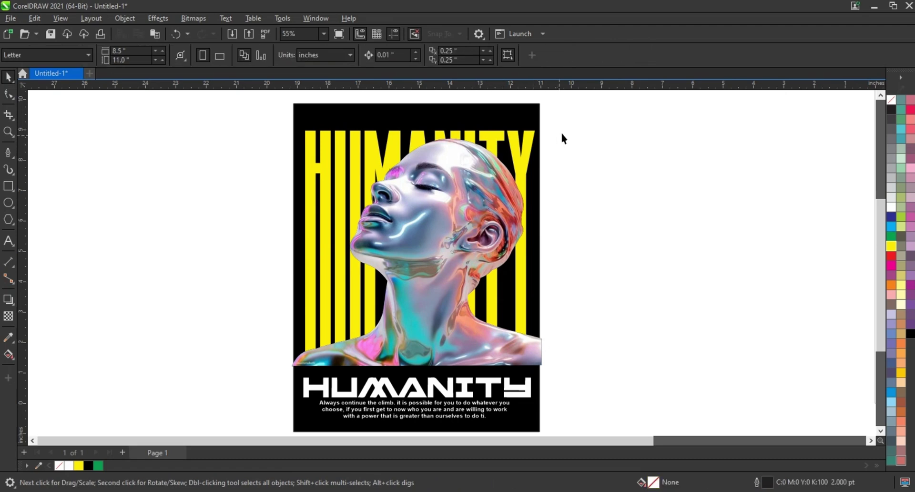
{"action": "left_click_drag", "start_coordinate": [573, 119], "coordinate": [290, 435]}
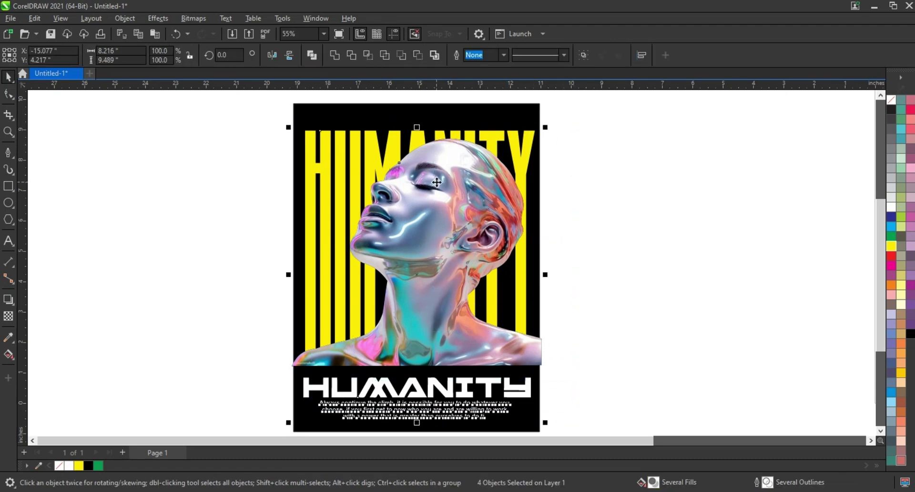
{"action": "key", "text": "Left"}
{"action": "key", "text": "Left"}
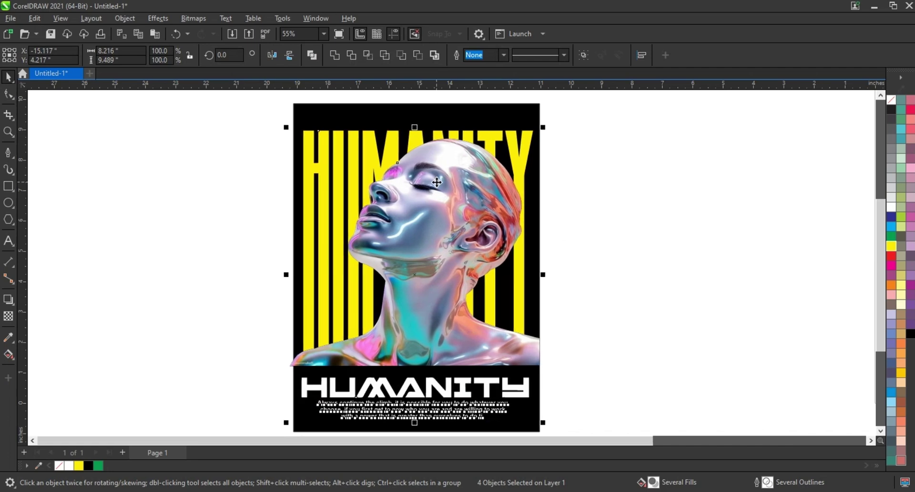
{"action": "key", "text": "Left"}
{"action": "key", "text": "Left"}
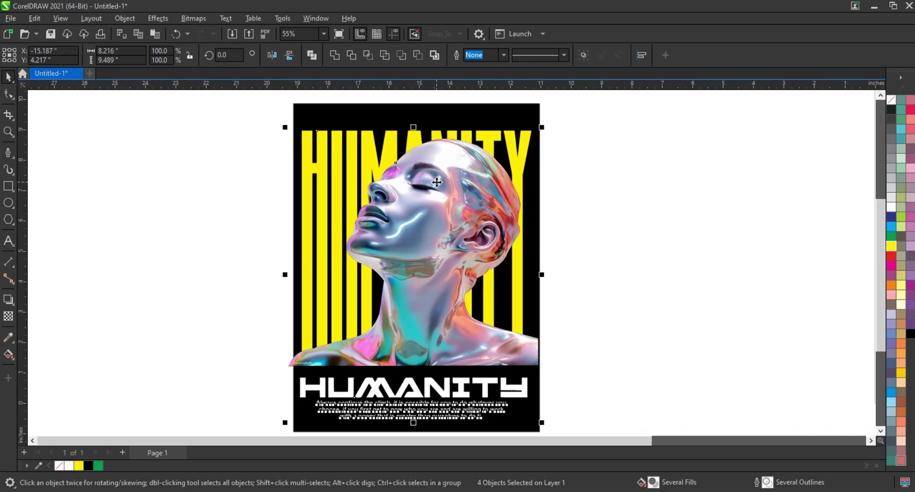
{"action": "right_click", "coordinate": [437, 182]}
{"action": "left_click", "coordinate": [482, 322]}
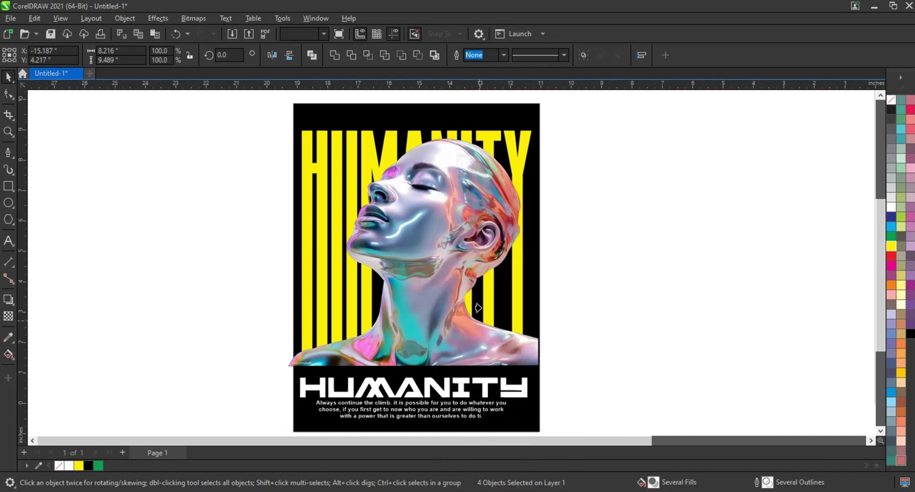
- Finish placing the HUMANITY artwork inside the black poster frame
{"action": "left_click", "coordinate": [477, 119]}
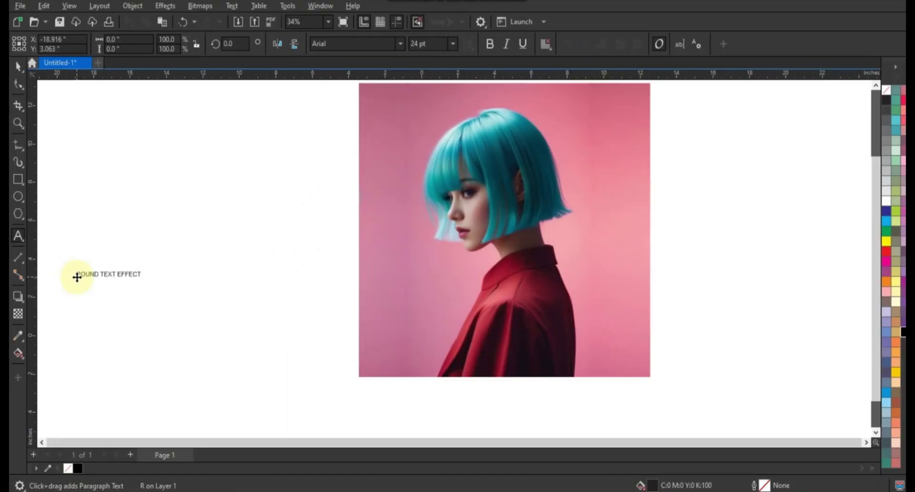
- Paste the ROUND TEXT EFFECT phrase repeatedly so it runs six times in one line
{"action": "key", "text": "ctrl+a"}
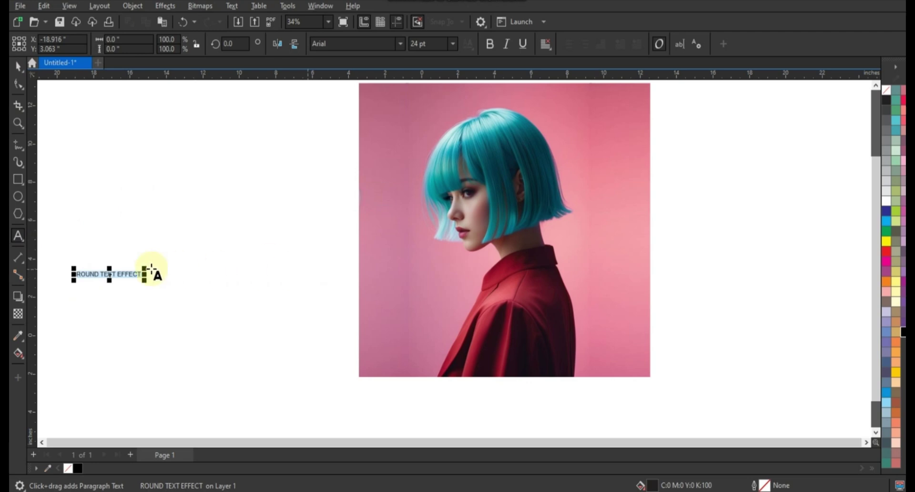
{"action": "left_click", "coordinate": [137, 273]}
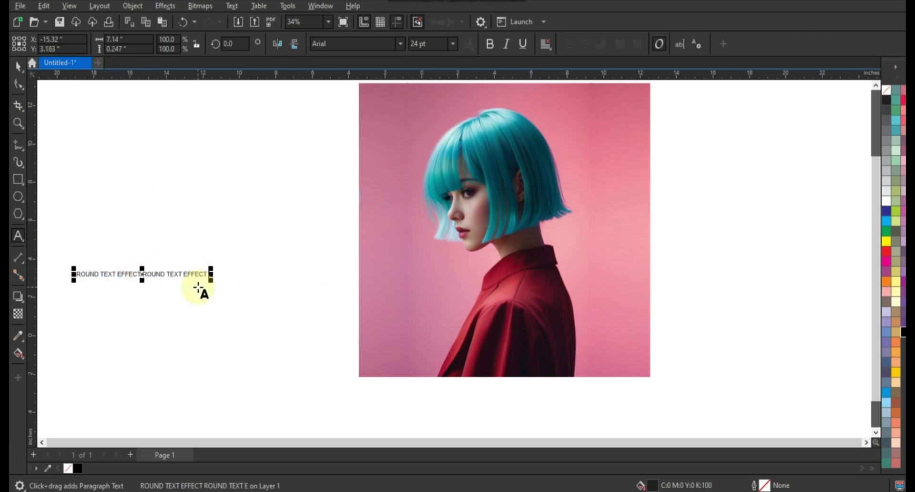
{"action": "key", "text": "ctrl+v"}
{"action": "key", "text": "ctrl+v"}
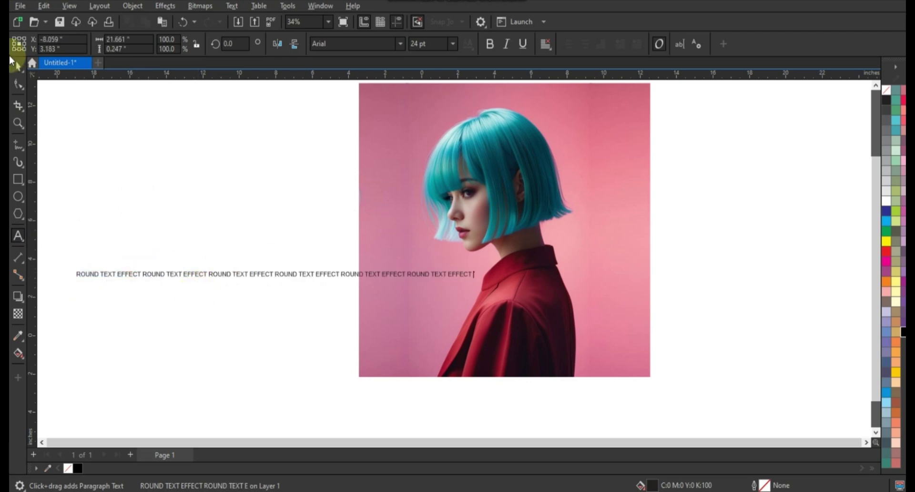
{"action": "left_click", "coordinate": [18, 66]}
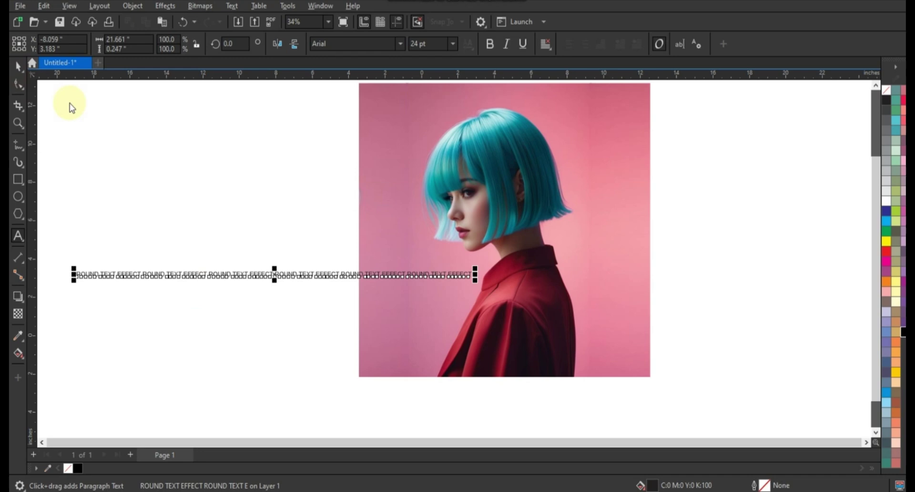
- Set the repeated line in HighriseDemo and enlarge it about 345% to 82.7 pt
{"action": "left_click", "coordinate": [400, 48]}
{"action": "left_click", "coordinate": [363, 77]}
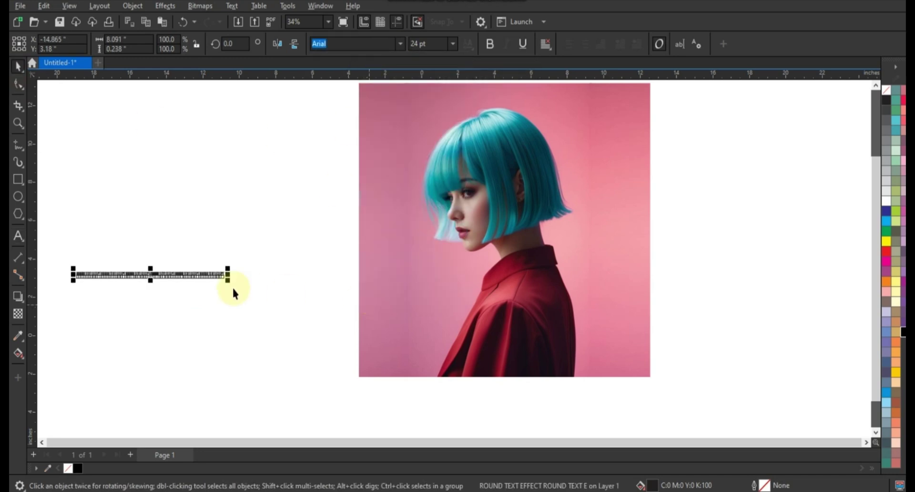
{"action": "left_click_drag", "start_coordinate": [231, 290], "coordinate": [587, 380]}
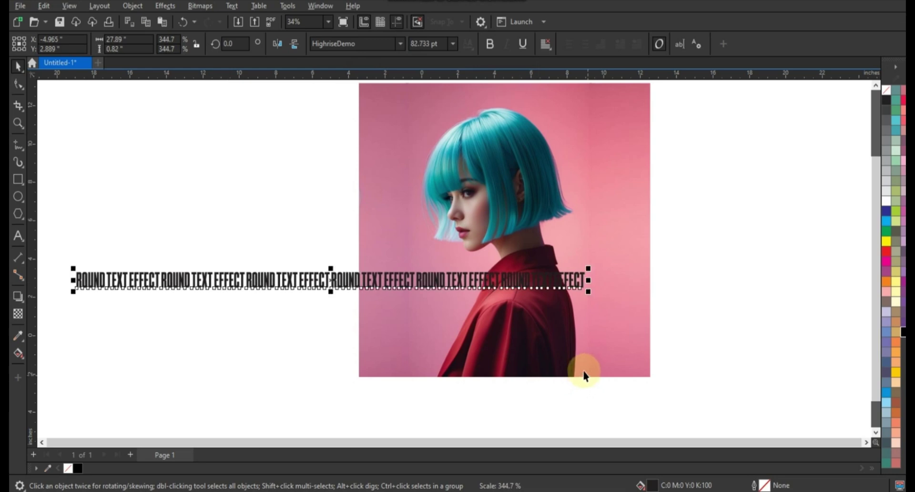
{"action": "left_click", "coordinate": [742, 327]}
- Draw an ellipse around the woman's head with a 4.0 pt outline
{"action": "left_click", "coordinate": [18, 203]}
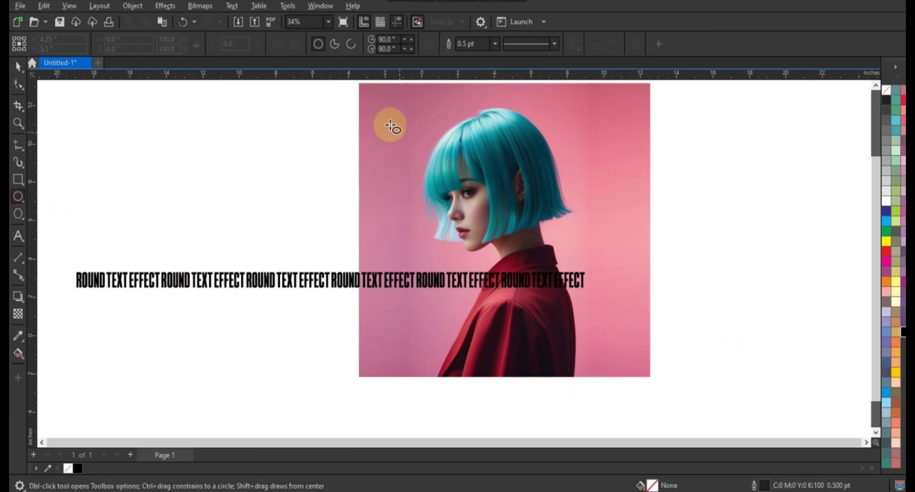
{"action": "left_click_drag", "start_coordinate": [384, 118], "coordinate": [632, 285]}
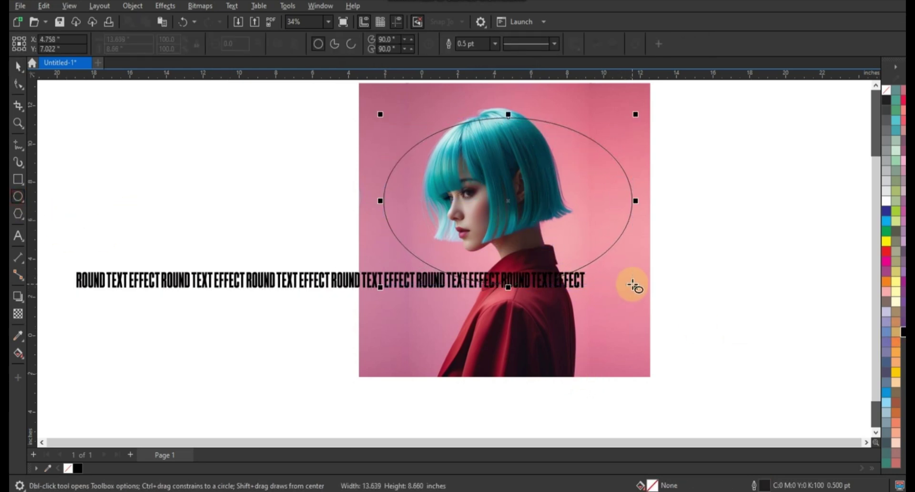
{"action": "left_click", "coordinate": [18, 67]}
{"action": "left_click", "coordinate": [505, 241]}
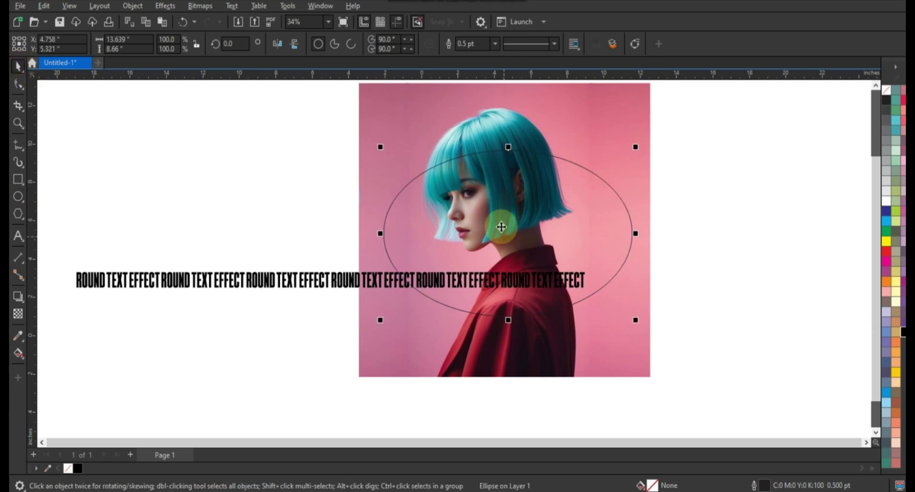
{"action": "left_click", "coordinate": [495, 43]}
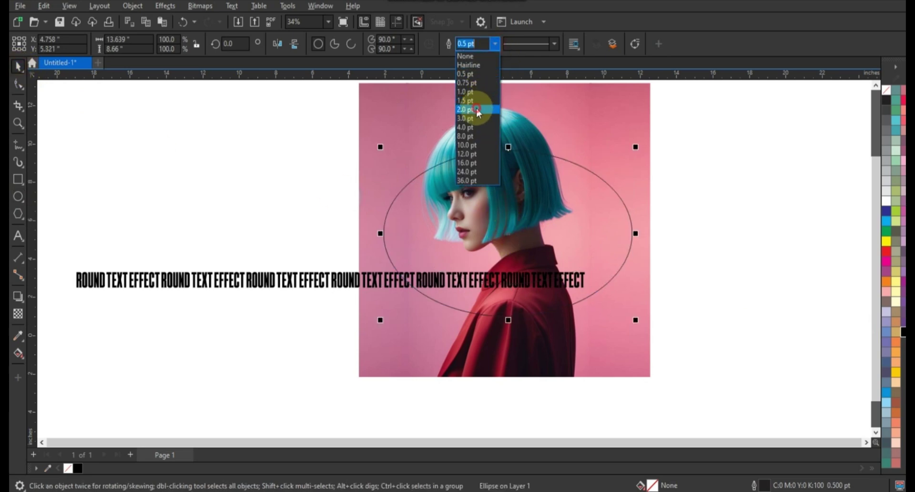
{"action": "left_click", "coordinate": [478, 109]}
{"action": "left_click", "coordinate": [494, 43]}
{"action": "left_click", "coordinate": [467, 128]}
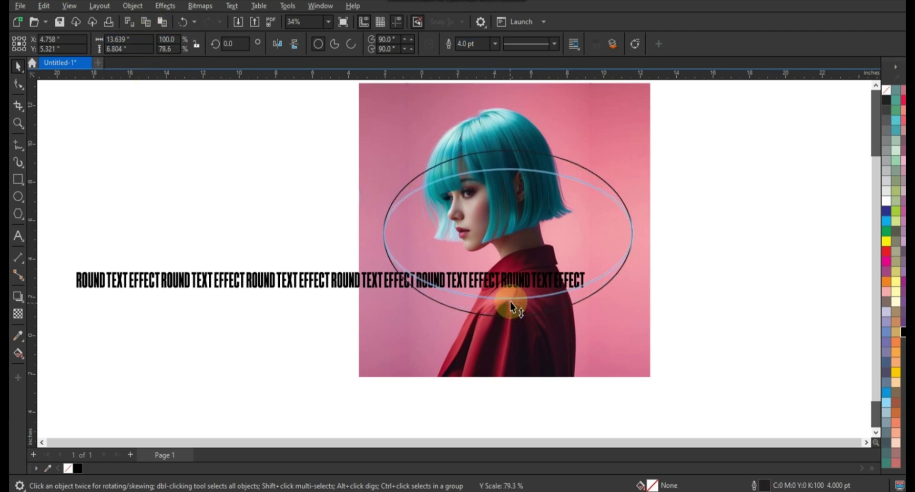
- Flatten the ellipse to about 13.6 by 6.8 inches and select the text
{"action": "left_click_drag", "start_coordinate": [511, 327], "coordinate": [510, 306]}
{"action": "left_click", "coordinate": [724, 302]}
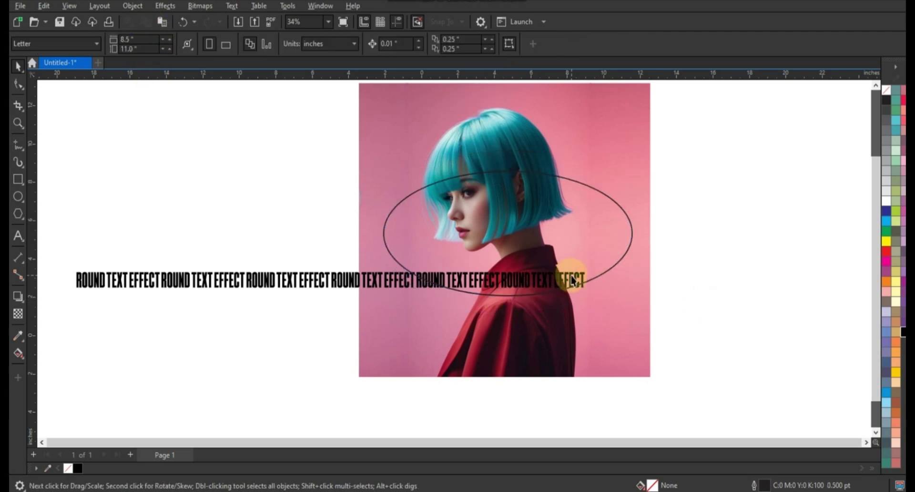
{"action": "left_click", "coordinate": [584, 282]}
- Fit the ROUND TEXT EFFECT text to the ellipse and widen its letter spacing to close the gap
{"action": "left_click", "coordinate": [621, 207], "text": "shift"}
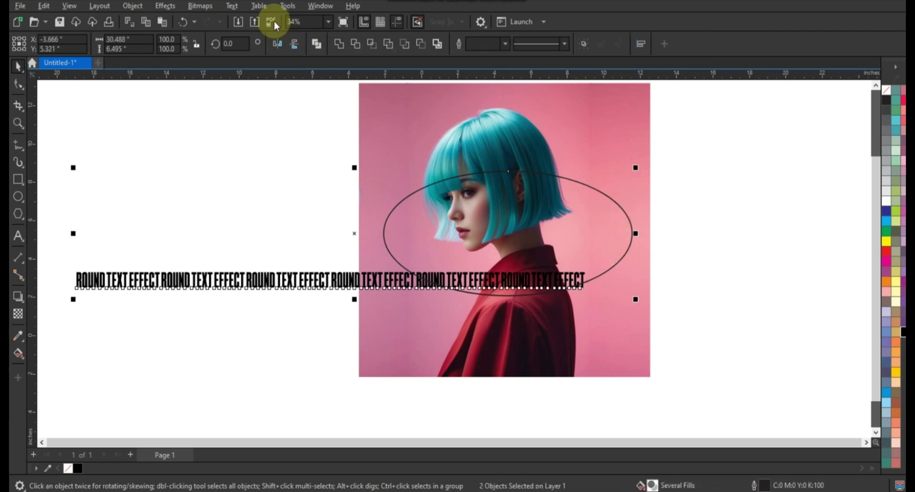
{"action": "left_click", "coordinate": [232, 6]}
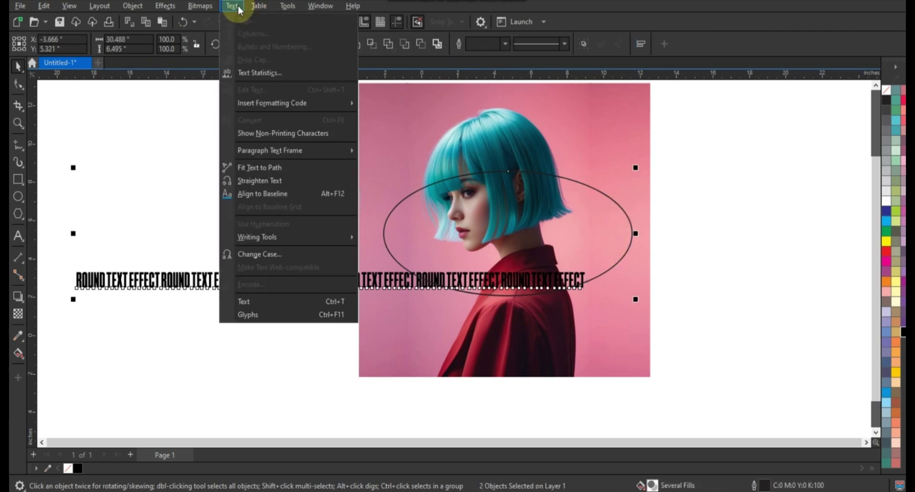
{"action": "left_click", "coordinate": [255, 168]}
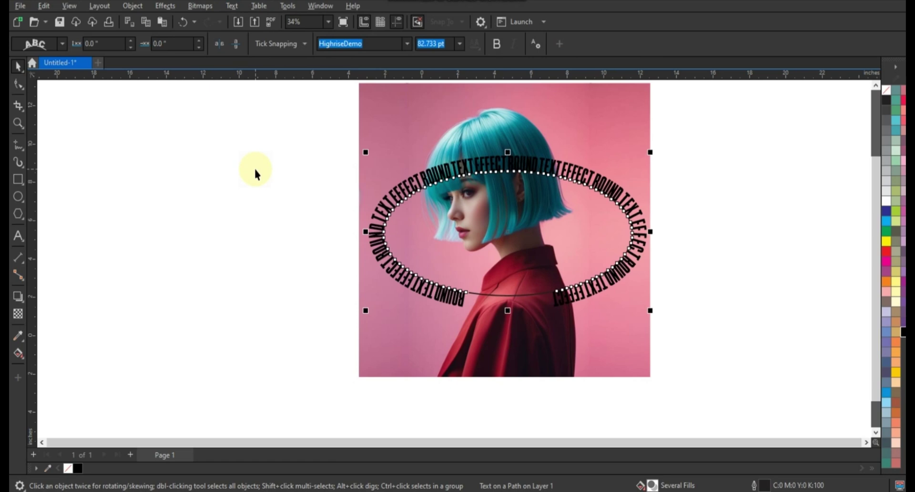
{"action": "left_click", "coordinate": [18, 84]}
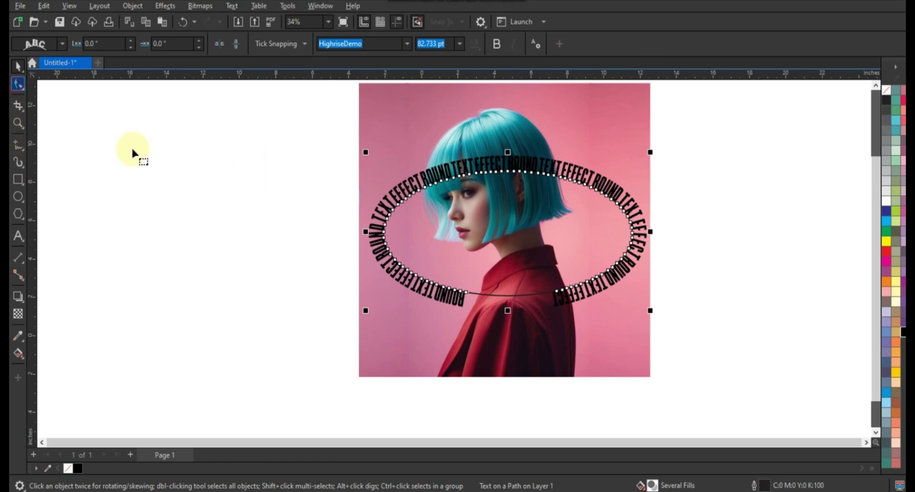
{"action": "left_click", "coordinate": [133, 149]}
{"action": "left_click", "coordinate": [611, 337]}
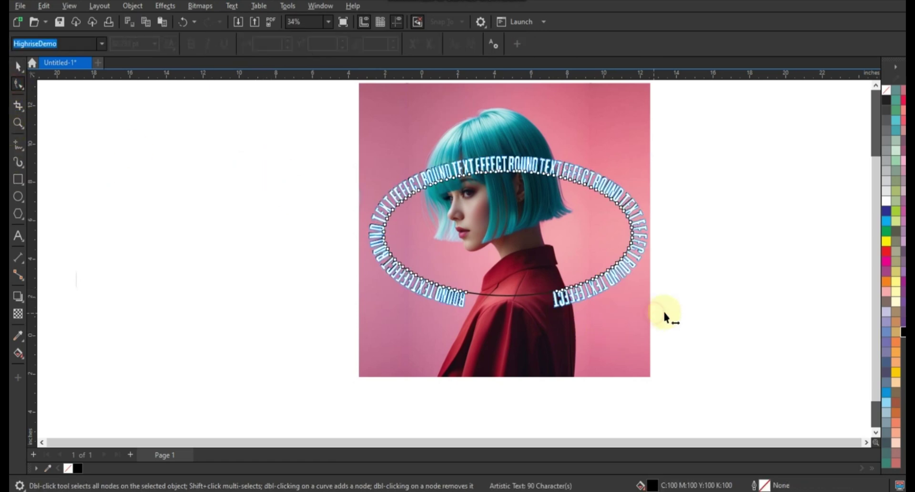
{"action": "left_click_drag", "start_coordinate": [653, 312], "coordinate": [681, 317]}
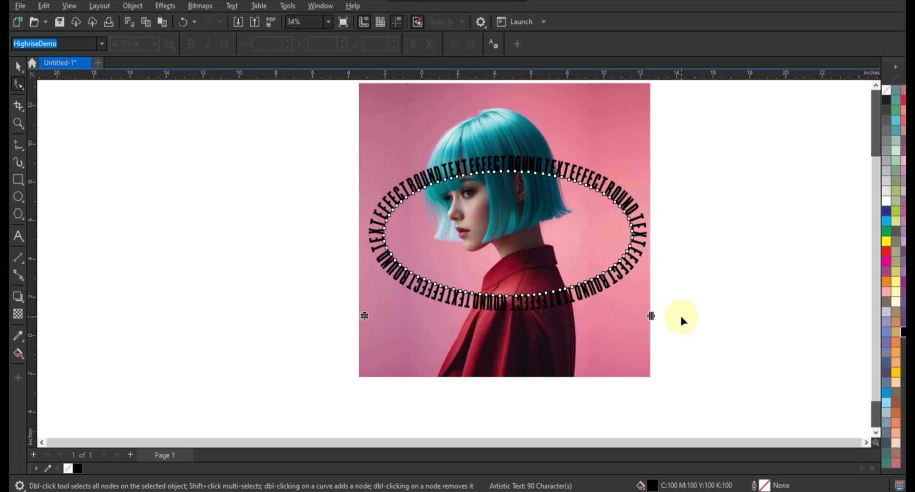
- Change the letter orientation, mirror the path text, and convert it to curves
{"action": "left_click", "coordinate": [19, 67]}
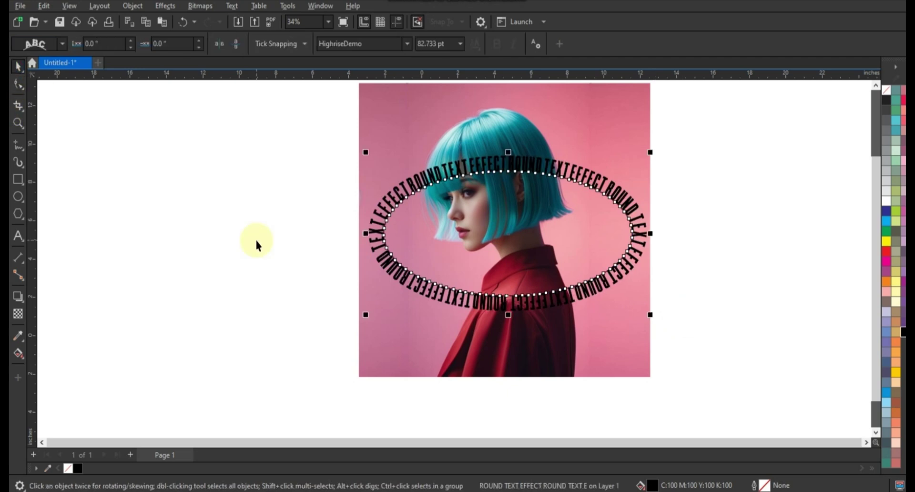
{"action": "left_click", "coordinate": [64, 47]}
{"action": "left_click", "coordinate": [41, 90]}
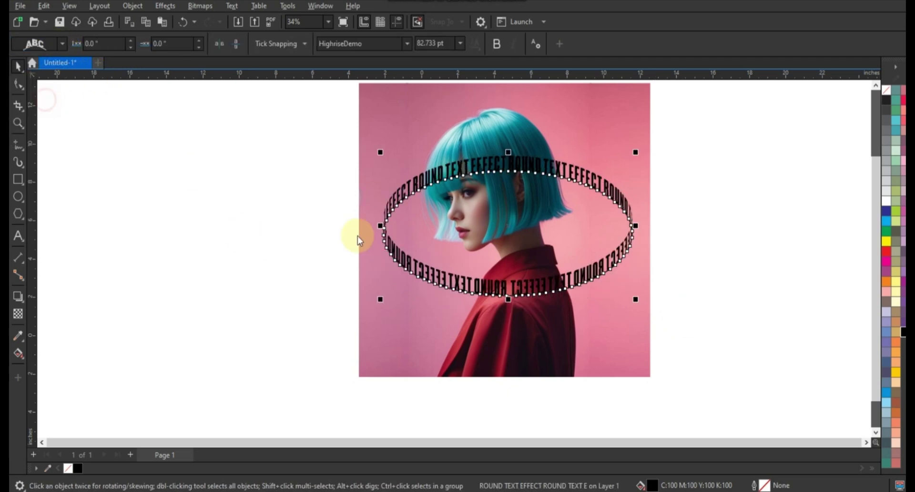
{"action": "left_click", "coordinate": [219, 45]}
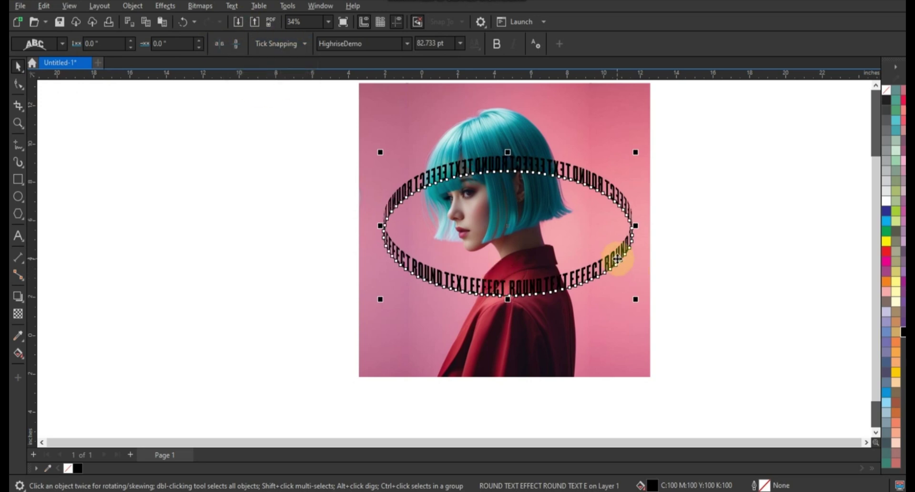
{"action": "left_click", "coordinate": [142, 6]}
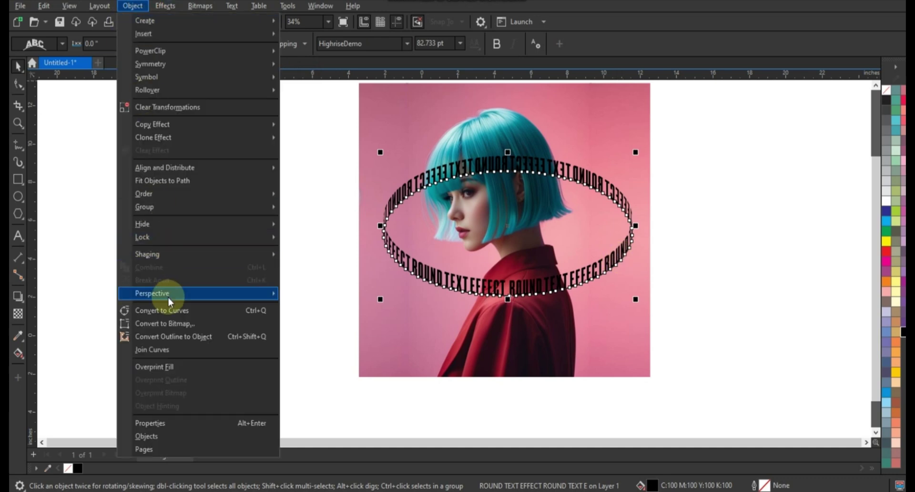
{"action": "left_click", "coordinate": [166, 309]}
- Tilt the text ring 30.9°, enlarge it about 114%, and move it left of the photo
{"action": "left_click", "coordinate": [126, 284]}
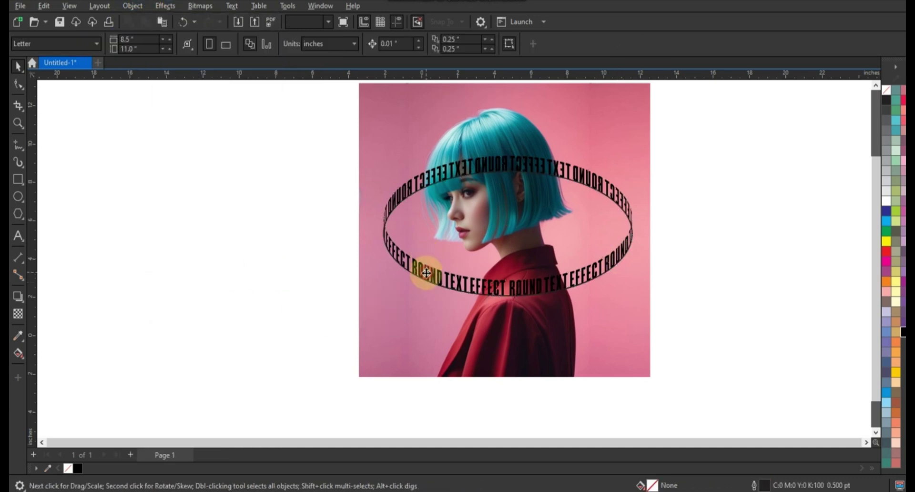
{"action": "left_click_drag", "start_coordinate": [419, 265], "coordinate": [228, 271]}
{"action": "key", "text": "ctrl+z"}
{"action": "left_click", "coordinate": [586, 279]}
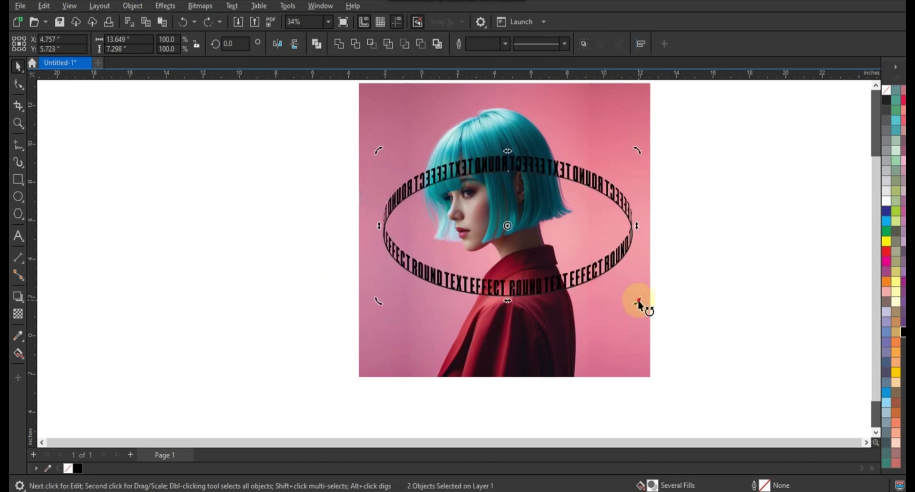
{"action": "left_click_drag", "start_coordinate": [637, 301], "coordinate": [639, 230]}
{"action": "left_click", "coordinate": [584, 243]}
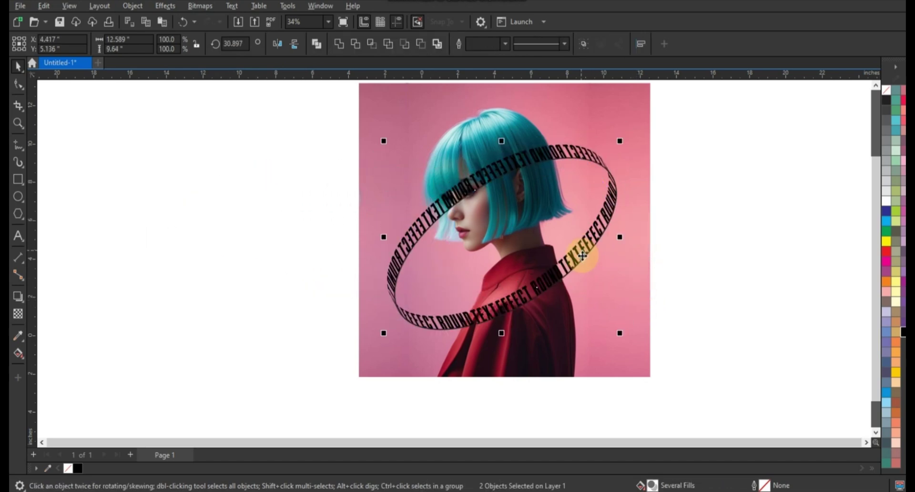
{"action": "left_click_drag", "start_coordinate": [618, 141], "coordinate": [637, 129]}
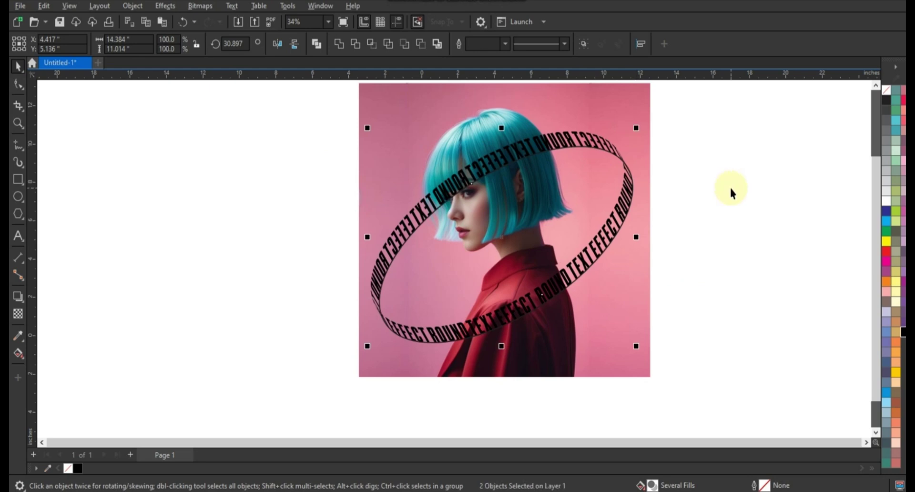
{"action": "left_click", "coordinate": [622, 180]}
{"action": "left_click_drag", "start_coordinate": [622, 180], "coordinate": [344, 180]}
- Convert the bare ellipse's outline into a filled object
{"action": "left_click", "coordinate": [442, 213]}
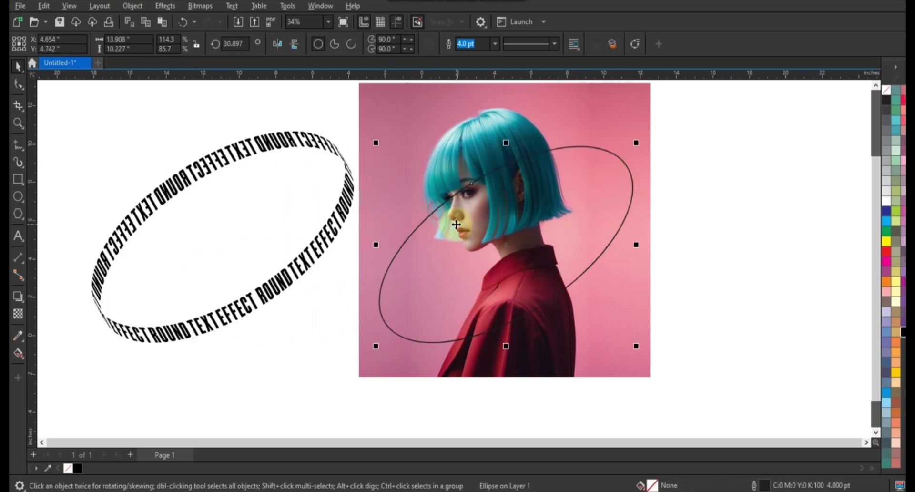
{"action": "left_click", "coordinate": [133, 6]}
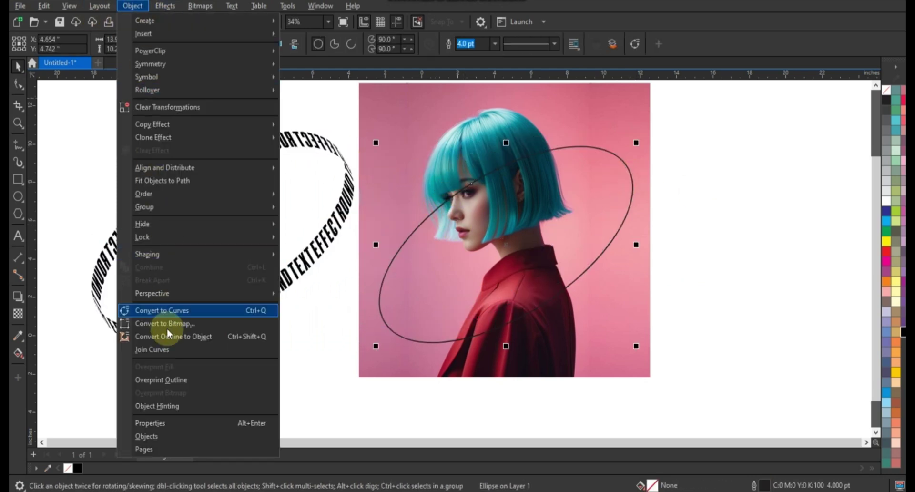
{"action": "left_click", "coordinate": [170, 335]}
- Extrude the ring downward into a thick band and break the extrude group apart
{"action": "left_click", "coordinate": [19, 297]}
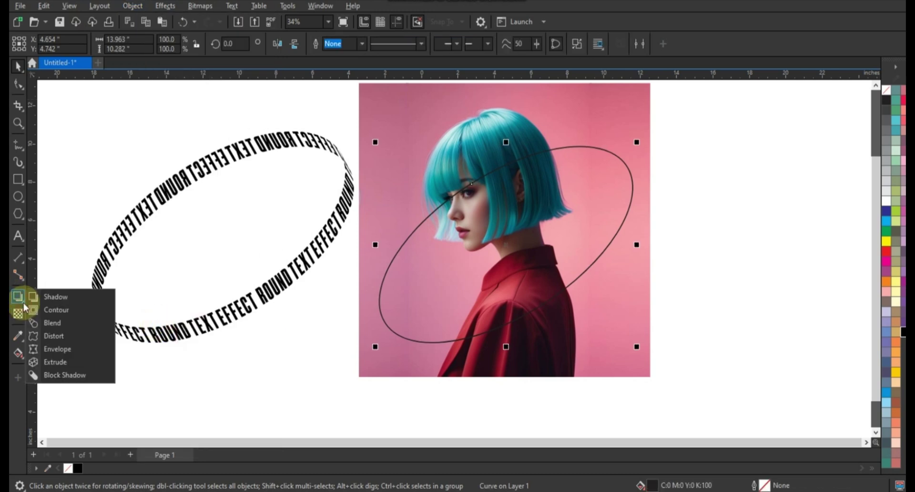
{"action": "left_click", "coordinate": [53, 361]}
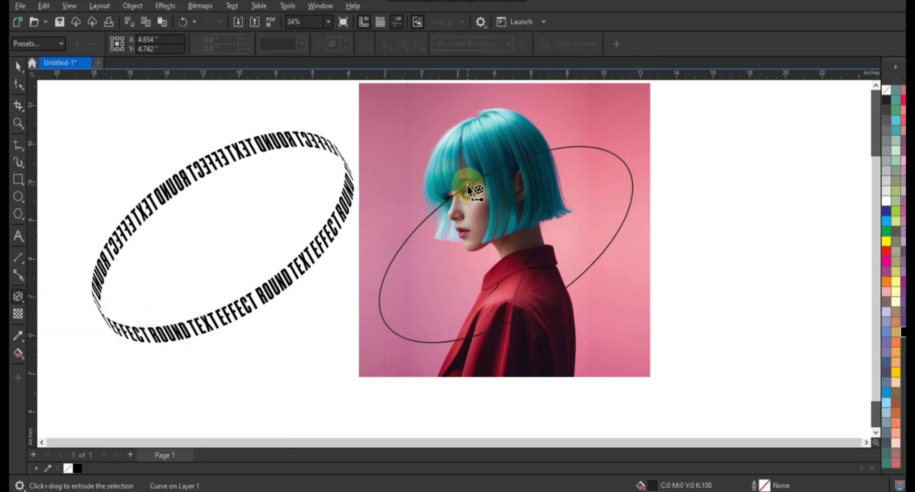
{"action": "left_click_drag", "start_coordinate": [473, 189], "coordinate": [483, 226]}
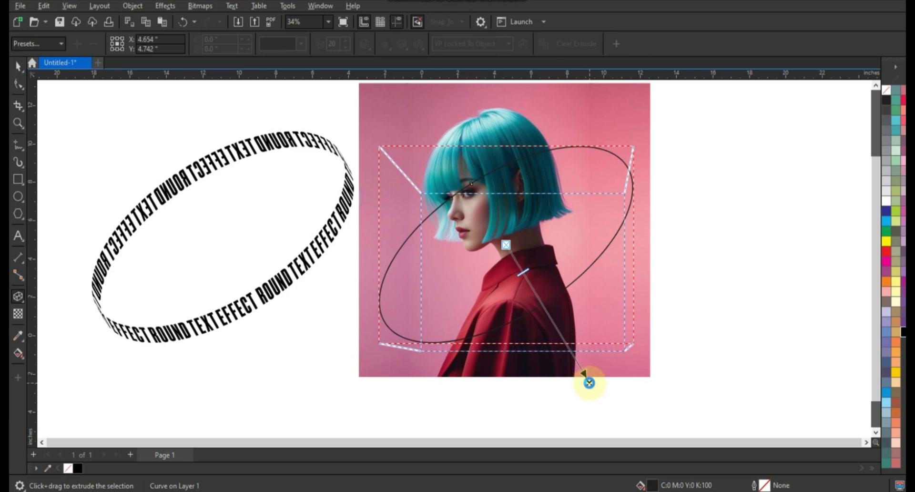
{"action": "mouse_move", "coordinate": [585, 367]}
{"action": "left_mouse_down"}
{"action": "mouse_move", "coordinate": [589, 381]}
{"action": "mouse_move", "coordinate": [530, 285]}
{"action": "left_mouse_up"}
{"action": "left_click", "coordinate": [301, 44]}
{"action": "left_click", "coordinate": [313, 156]}
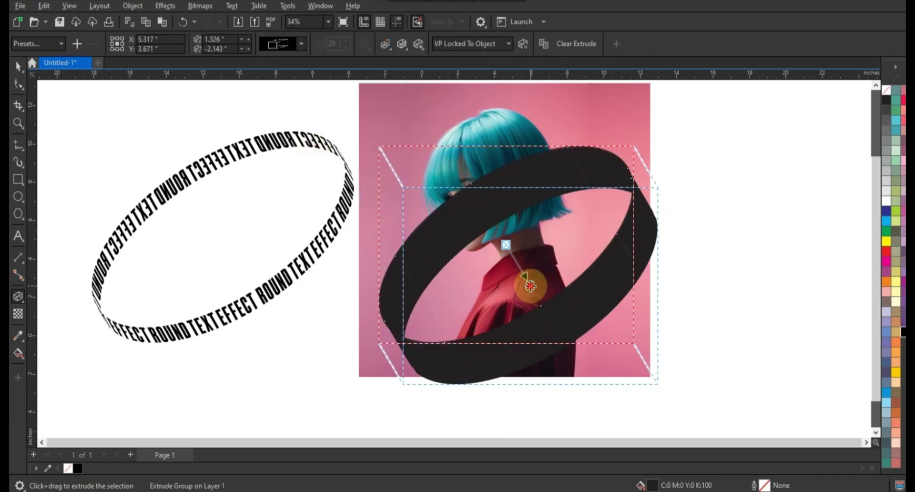
{"action": "left_click_drag", "start_coordinate": [530, 286], "coordinate": [523, 272]}
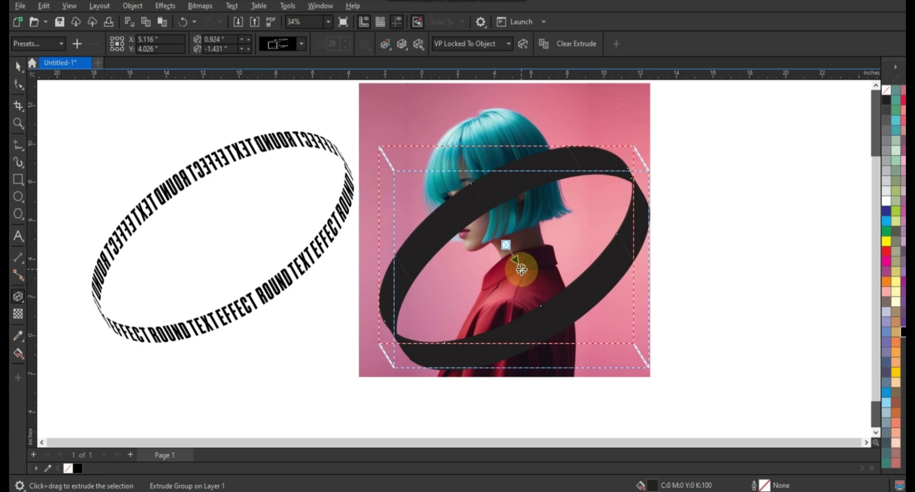
{"action": "left_click", "coordinate": [18, 66]}
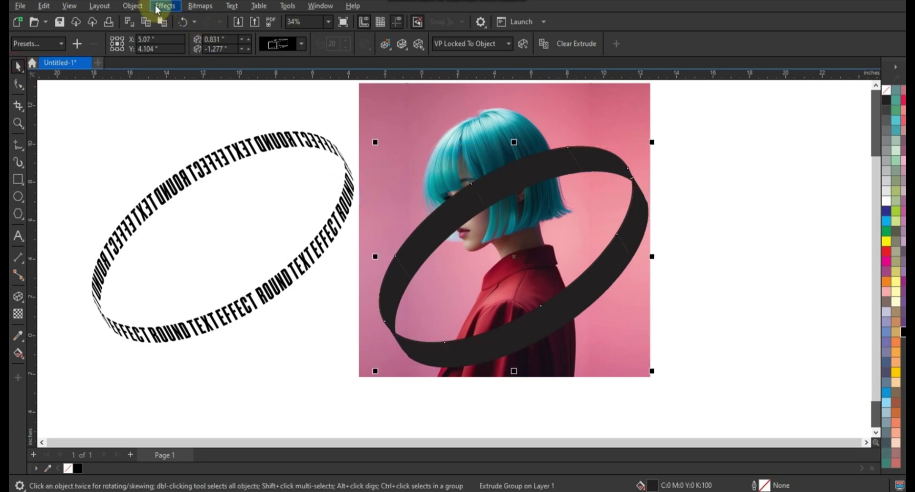
{"action": "left_click", "coordinate": [132, 6]}
{"action": "left_click", "coordinate": [157, 294]}
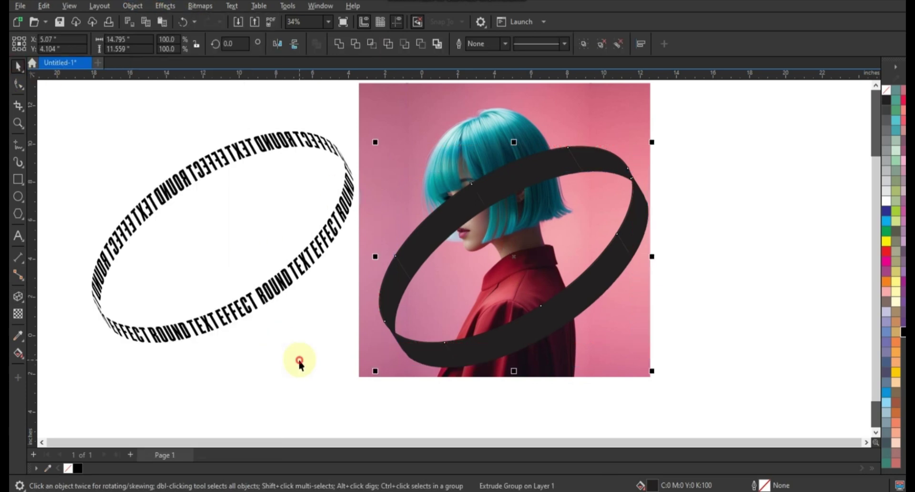
- Give the ring pieces a grey fill and a white outline
{"action": "left_click", "coordinate": [419, 347]}
{"action": "left_click", "coordinate": [887, 212]}
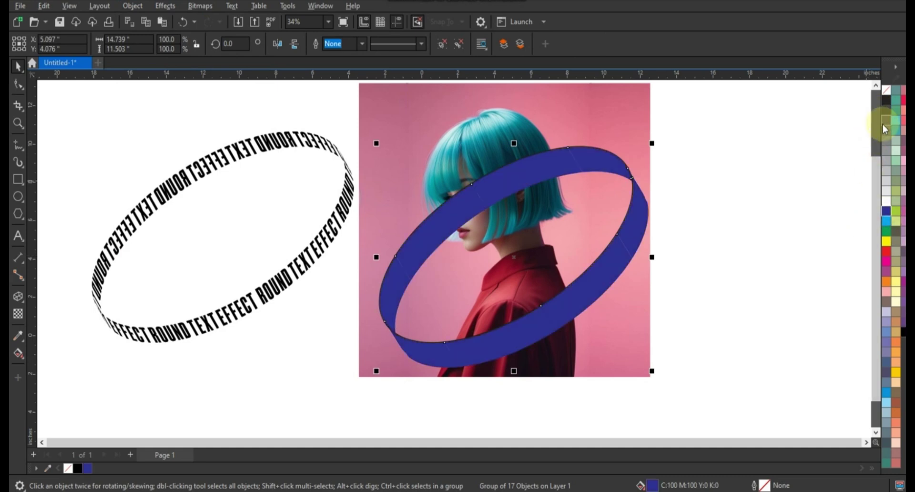
{"action": "left_click", "coordinate": [882, 124]}
{"action": "right_click", "coordinate": [886, 203]}
{"action": "left_click", "coordinate": [779, 214]}
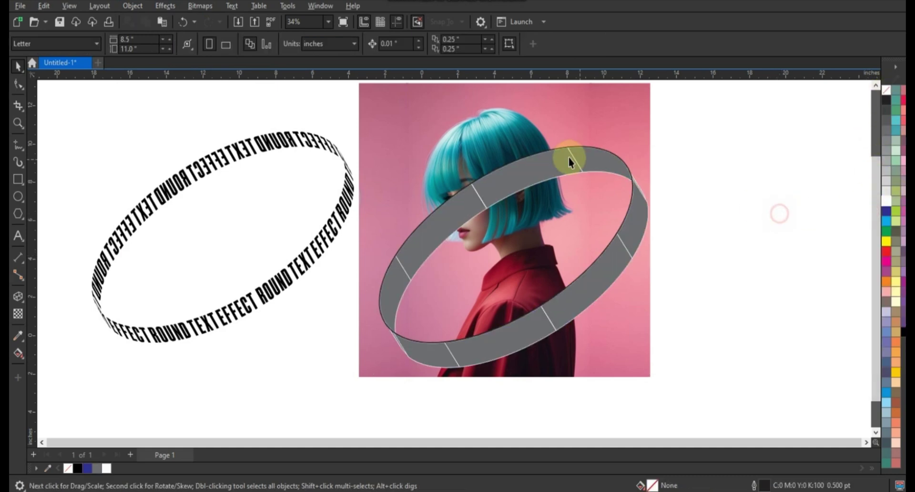
- Select the right-side and lower ring pieces and weld them into one shape
{"action": "left_click", "coordinate": [569, 162]}
{"action": "left_click", "coordinate": [445, 40]}
{"action": "left_click", "coordinate": [612, 167]}
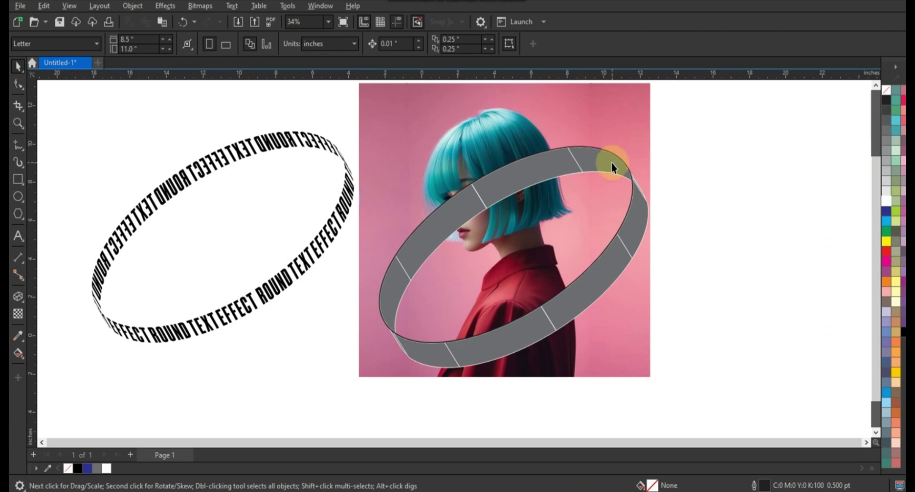
{"action": "left_click", "coordinate": [613, 166]}
{"action": "left_click", "coordinate": [405, 282], "text": "shift"}
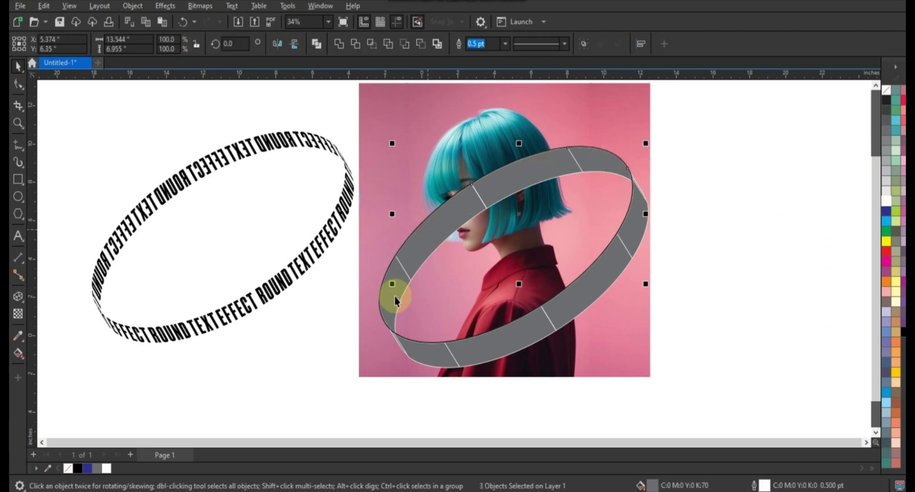
{"action": "left_click", "coordinate": [704, 164]}
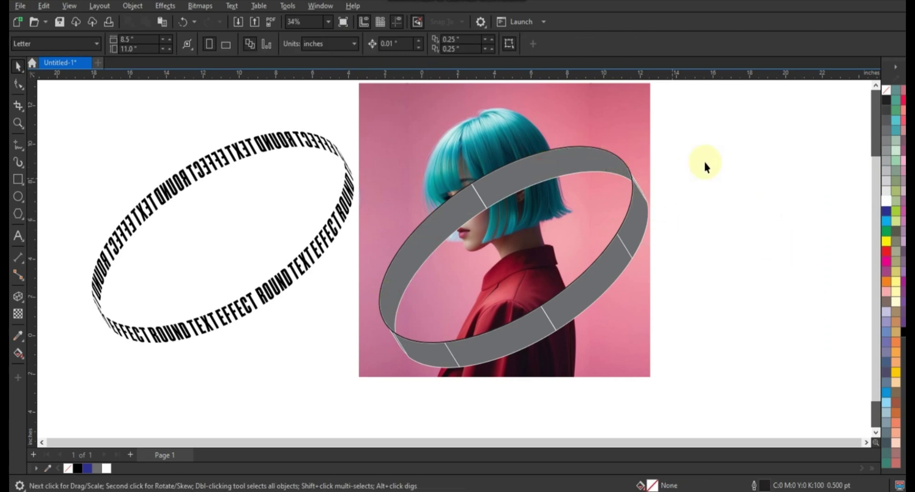
{"action": "left_click_drag", "start_coordinate": [710, 148], "coordinate": [593, 278]}
{"action": "left_click", "coordinate": [424, 355], "text": "shift"}
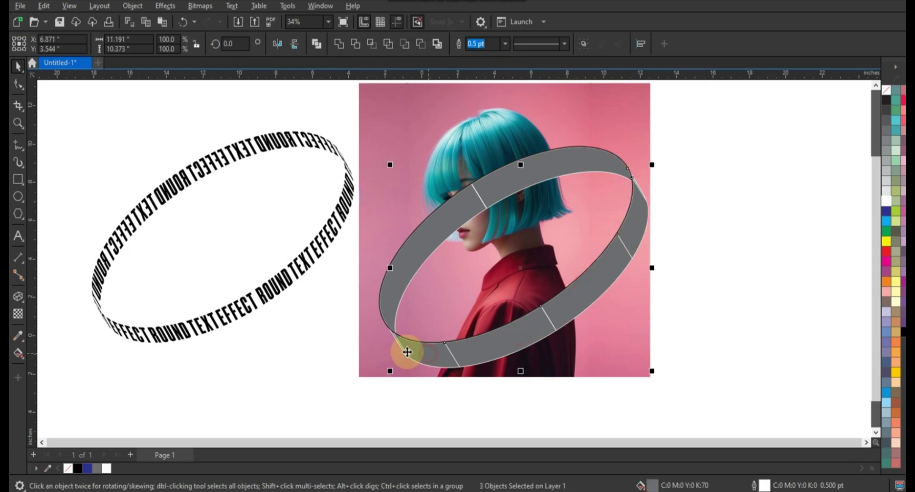
{"action": "left_click", "coordinate": [341, 46]}
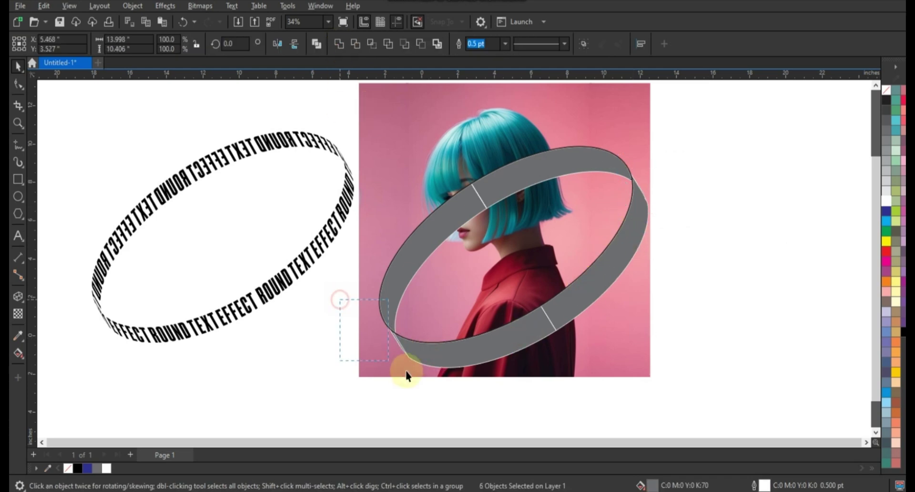
- Weld the small leftover cut pieces into the welded ring
{"action": "left_click", "coordinate": [347, 41]}
{"action": "left_click_drag", "start_coordinate": [556, 316], "coordinate": [585, 319]}
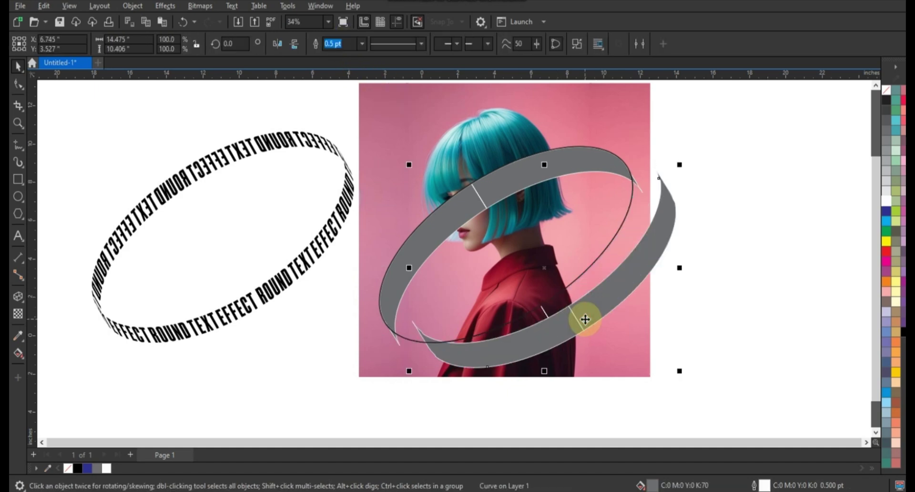
{"action": "left_click", "coordinate": [581, 41]}
{"action": "left_click_drag", "start_coordinate": [745, 378], "coordinate": [526, 293]}
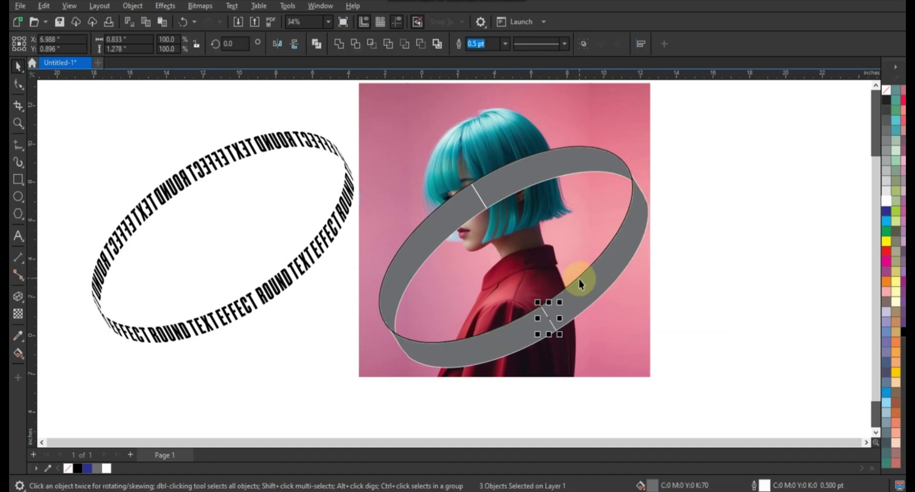
{"action": "left_click", "coordinate": [527, 343], "text": "shift"}
{"action": "left_click", "coordinate": [341, 41]}
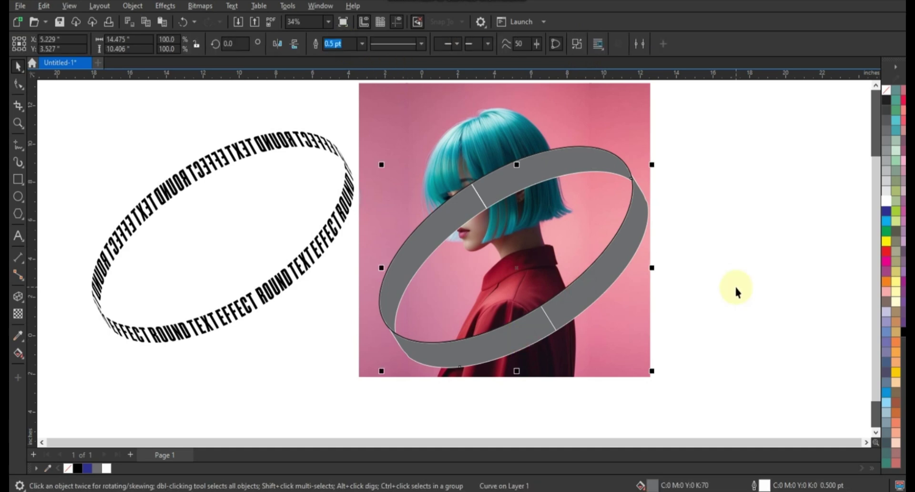
- Move a stray curve far to the right and check the remaining ring pieces
{"action": "left_click_drag", "start_coordinate": [612, 157], "coordinate": [806, 139]}
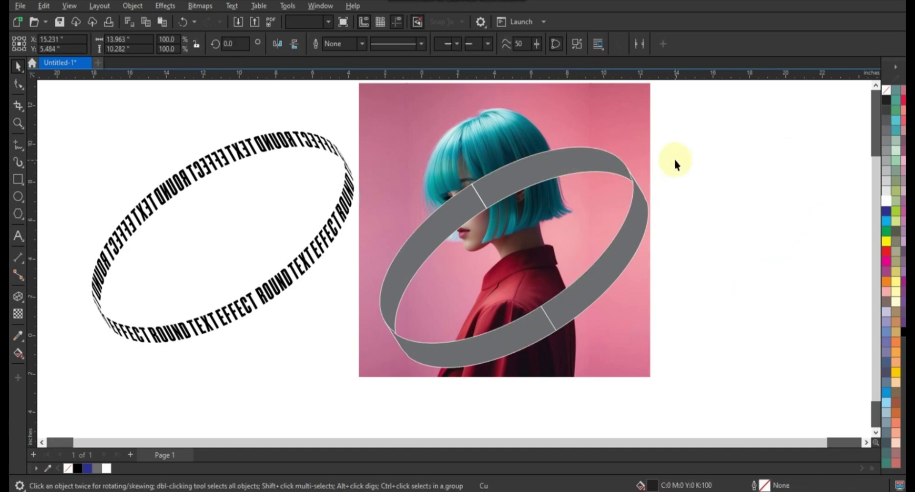
{"action": "left_click", "coordinate": [619, 172]}
{"action": "left_click_drag", "start_coordinate": [722, 127], "coordinate": [371, 381]}
{"action": "left_click", "coordinate": [688, 327]}
{"action": "left_click", "coordinate": [18, 335]}
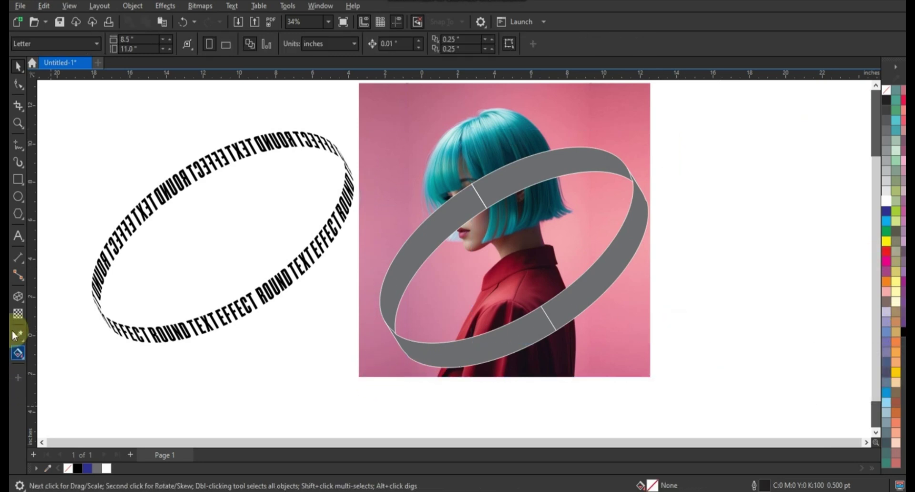
- Fill the upper ring sections dark red and the lower sections teal, sampled from the photo
{"action": "left_click", "coordinate": [550, 358]}
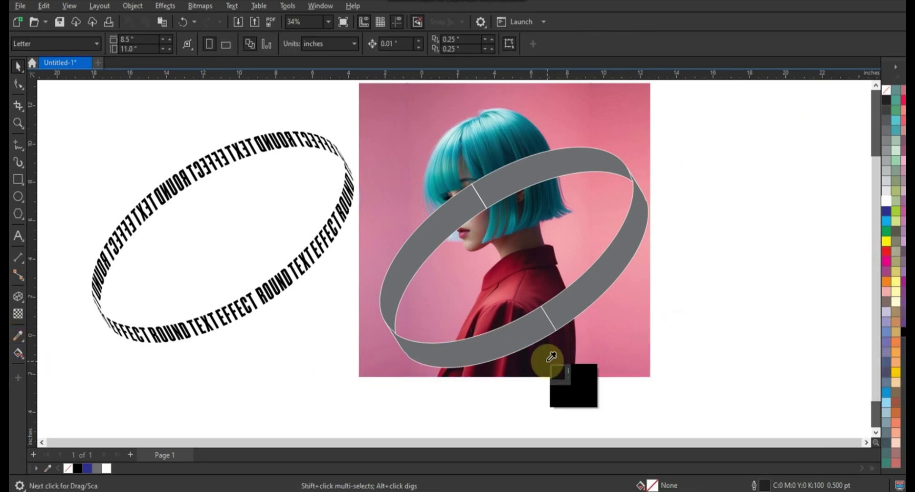
{"action": "left_click", "coordinate": [529, 290]}
{"action": "left_click", "coordinate": [565, 301]}
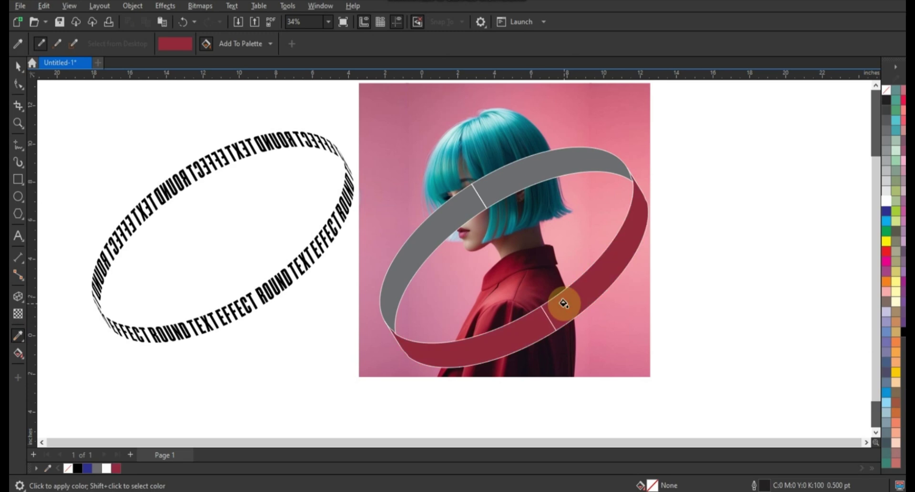
{"action": "left_click", "coordinate": [521, 171]}
{"action": "key", "text": "shift"}
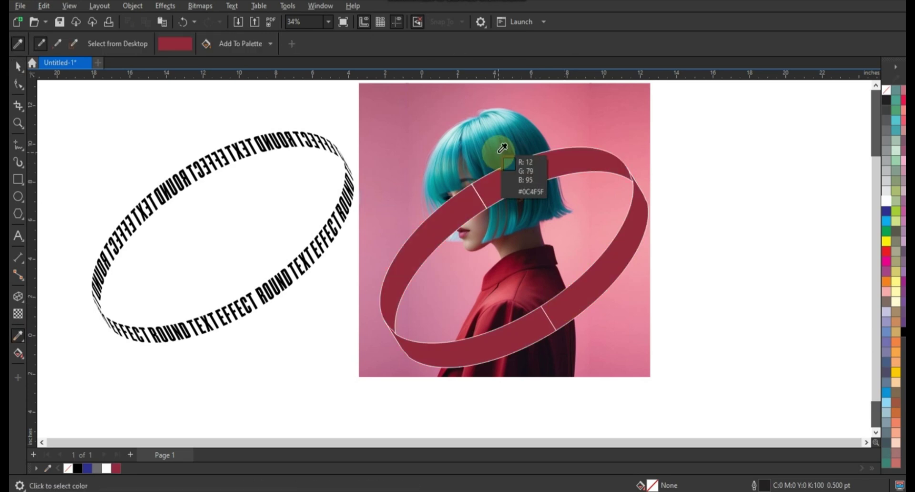
{"action": "left_click", "coordinate": [495, 139], "text": "shift"}
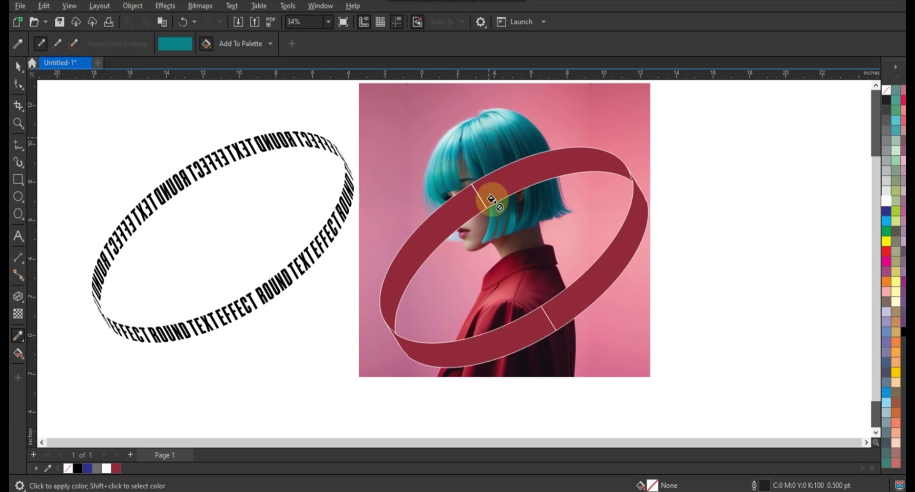
{"action": "left_click", "coordinate": [536, 314]}
{"action": "left_click", "coordinate": [18, 67]}
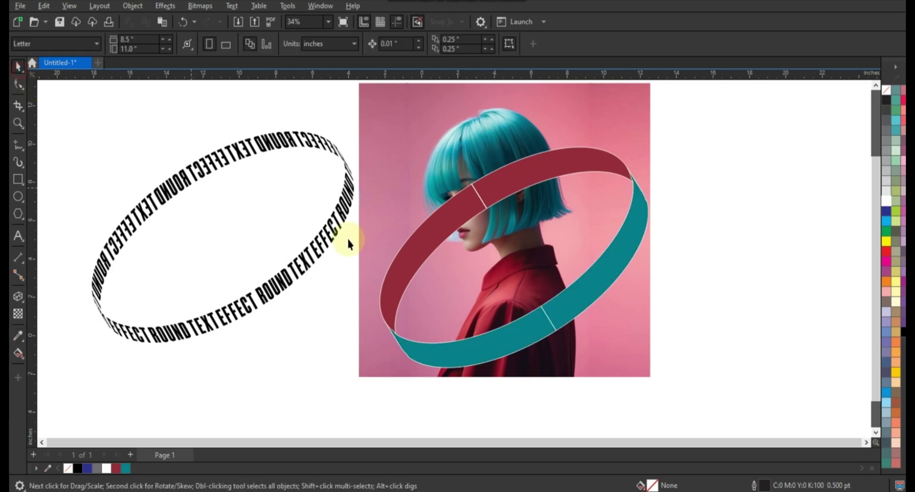
- Place the text ring copy onto the coloured band and make its lettering white
{"action": "left_click_drag", "start_coordinate": [311, 281], "coordinate": [587, 291]}
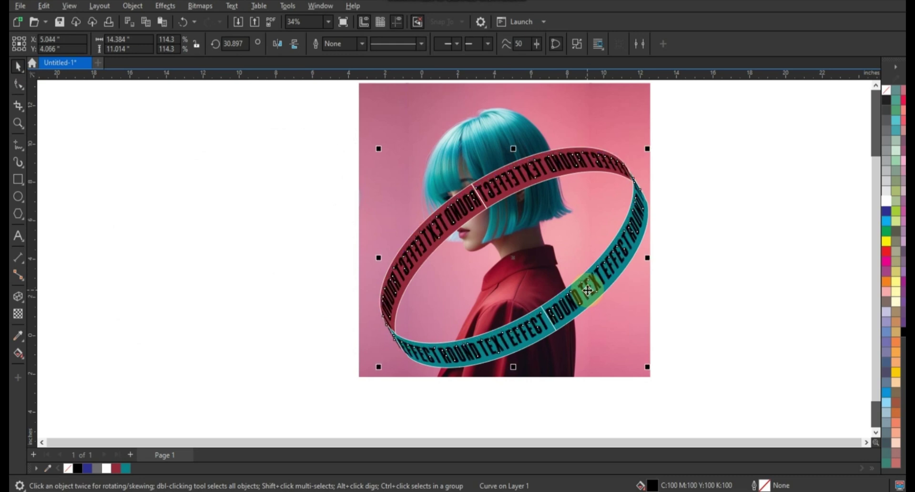
{"action": "left_click", "coordinate": [885, 200]}
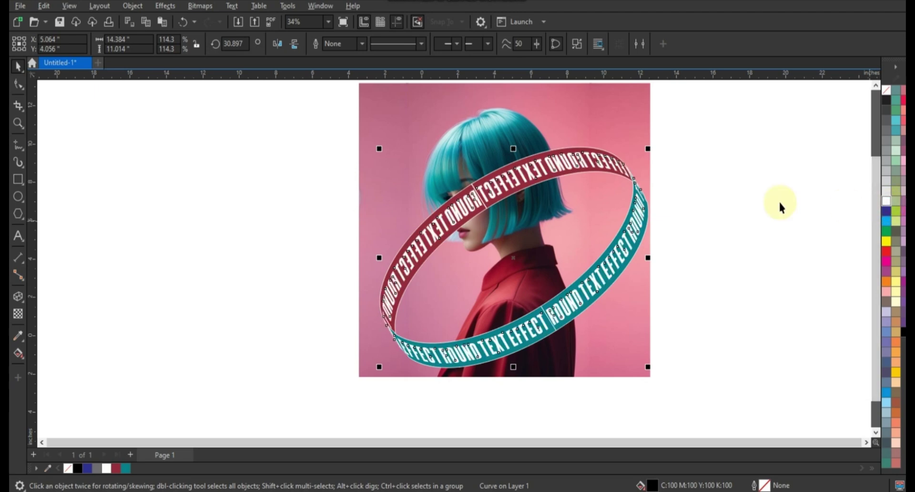
{"action": "left_click", "coordinate": [732, 135]}
{"action": "key", "text": "ctrl+a"}
{"action": "right_click", "coordinate": [886, 91]}
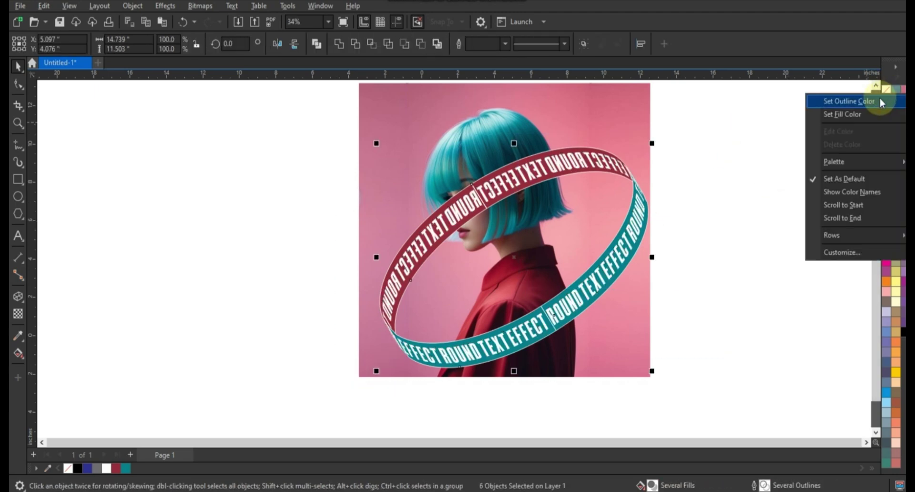
{"action": "key", "text": "Escape"}
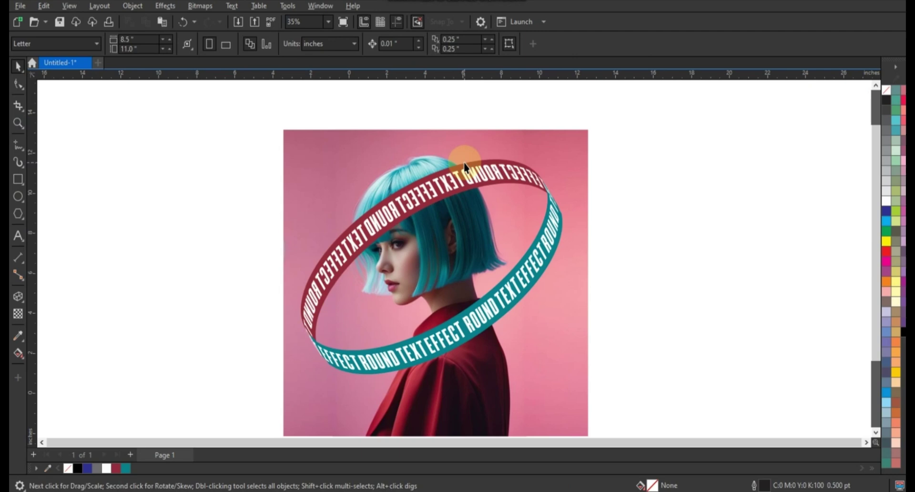
- Apply uniform transparency to the maroon section of the ring
{"action": "left_click", "coordinate": [464, 166]}
{"action": "left_click", "coordinate": [17, 313]}
{"action": "left_click", "coordinate": [35, 43]}
- Fade the maroon ring section and zoom in on the woman's face
{"action": "left_click_drag", "start_coordinate": [404, 365], "coordinate": [421, 364]}
{"action": "left_click", "coordinate": [18, 123]}
{"action": "left_click_drag", "start_coordinate": [317, 147], "coordinate": [577, 307]}
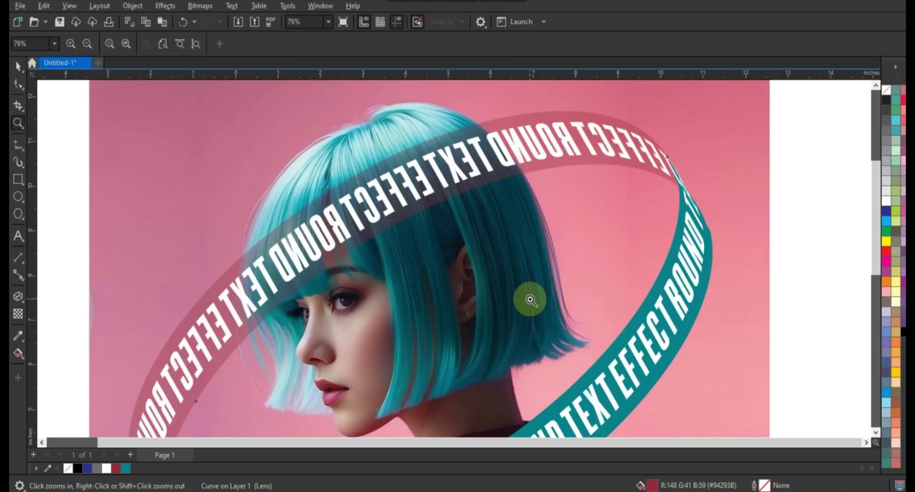
- Draw a closed straight-segment outline over the hair where the ring crosses it
{"action": "left_click", "coordinate": [18, 145]}
{"action": "left_click_drag", "start_coordinate": [469, 119], "coordinate": [528, 179]}
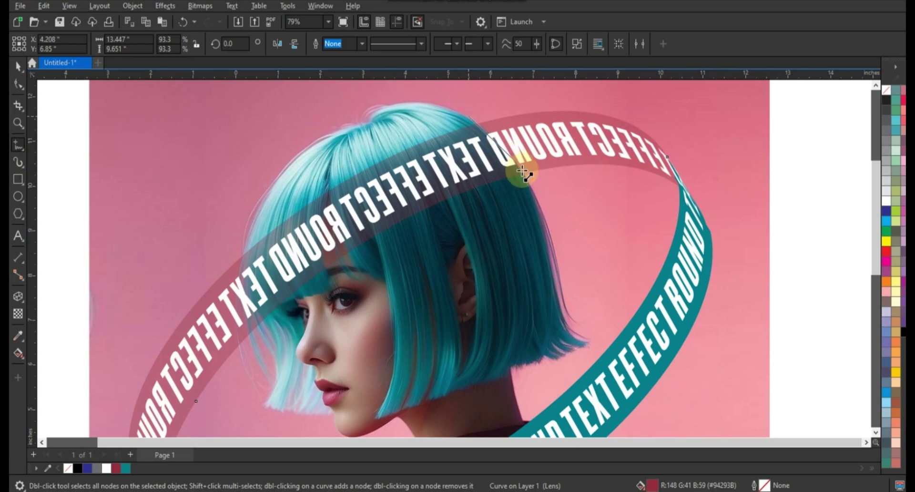
{"action": "left_click", "coordinate": [527, 179]}
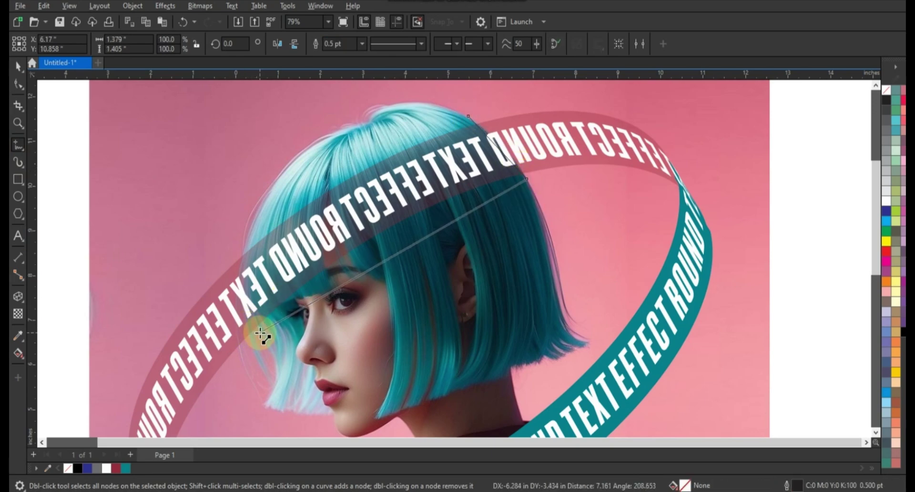
{"action": "left_click", "coordinate": [260, 332]}
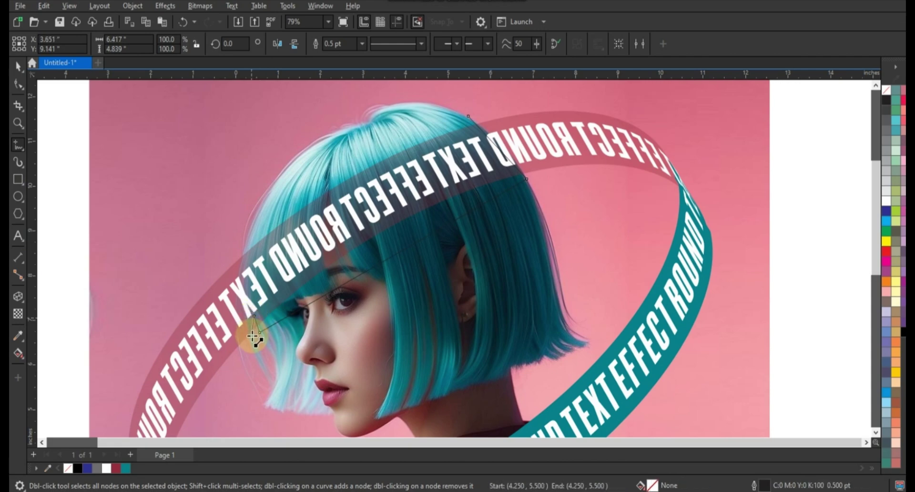
{"action": "left_click_drag", "start_coordinate": [253, 335], "coordinate": [322, 165]}
{"action": "left_click", "coordinate": [468, 116]}
{"action": "left_click", "coordinate": [19, 84]}
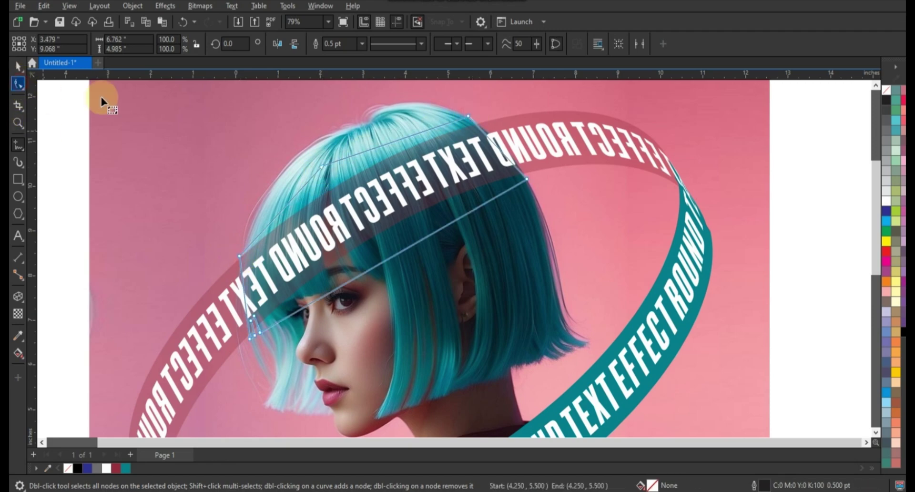
- Adjust the hair outline's nodes to follow the hair edge near the TEXT letters
{"action": "left_click", "coordinate": [492, 146]}
{"action": "left_click_drag", "start_coordinate": [245, 304], "coordinate": [242, 298]}
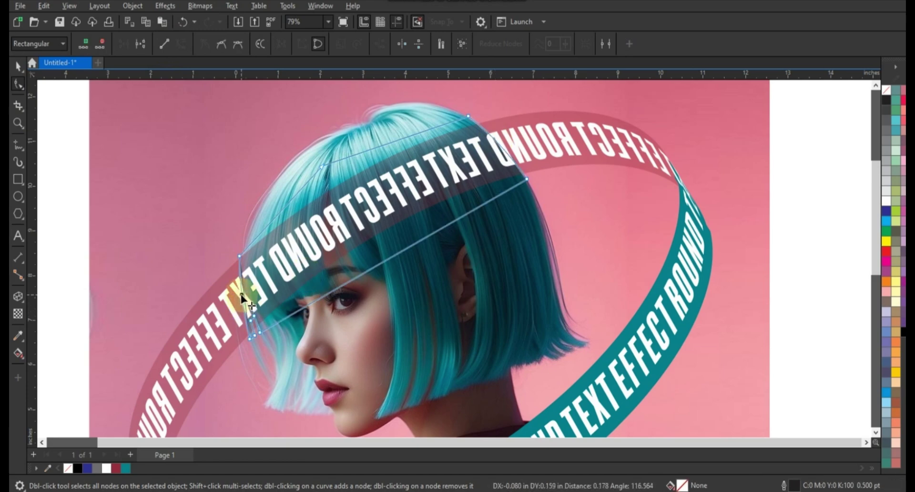
{"action": "key", "text": "z"}
{"action": "left_click_drag", "start_coordinate": [204, 265], "coordinate": [390, 333]}
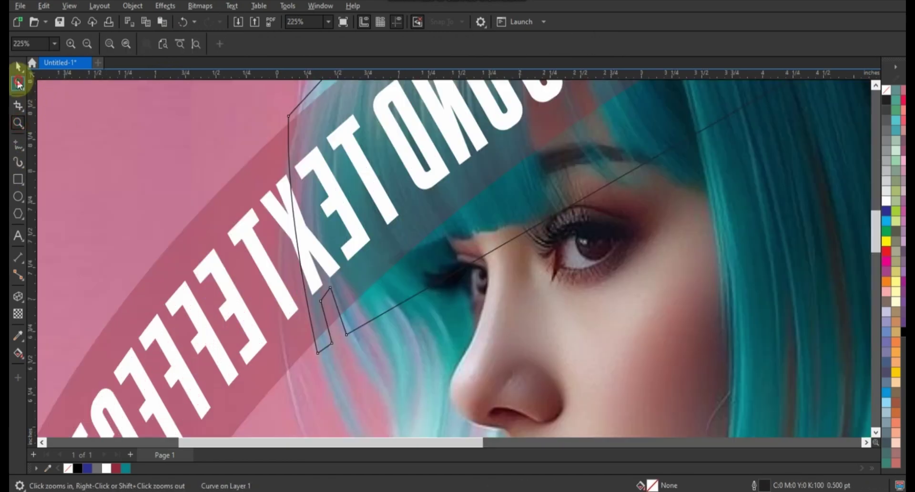
{"action": "left_click", "coordinate": [18, 83]}
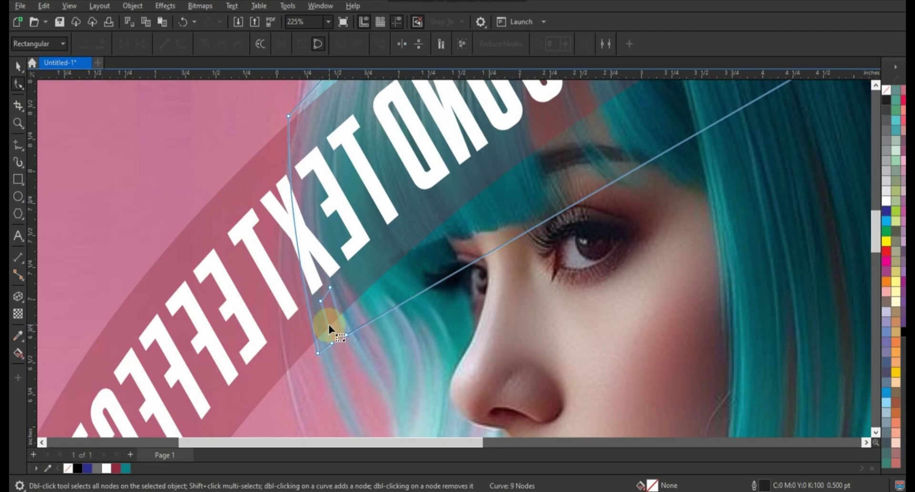
{"action": "scroll", "coordinate": [238, 297], "scroll_direction": "down", "scroll_amount": 2}
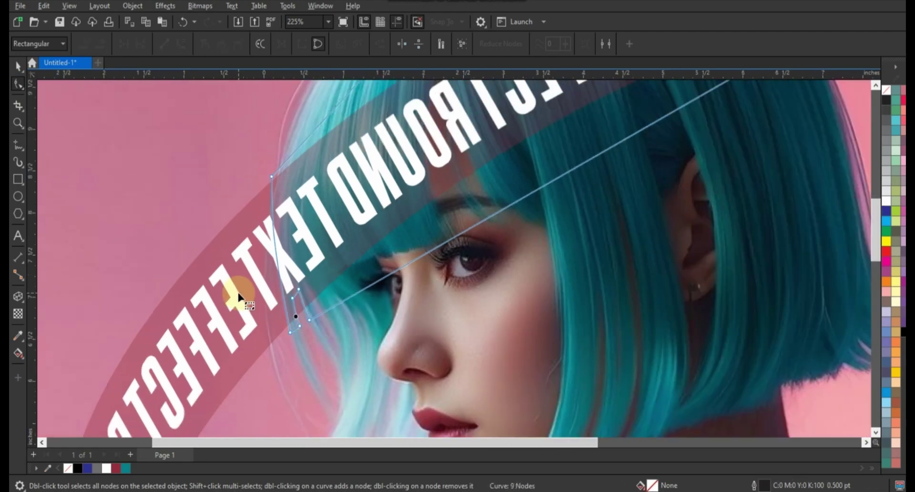
{"action": "scroll", "coordinate": [238, 298], "scroll_direction": "down", "scroll_amount": 3}
{"action": "left_click", "coordinate": [262, 215]}
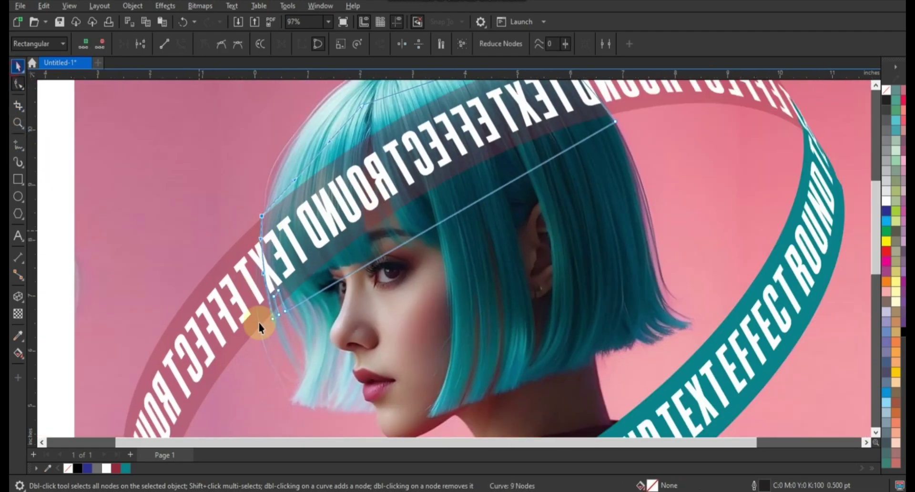
{"action": "scroll", "coordinate": [260, 327], "scroll_direction": "down", "scroll_amount": 2}
{"action": "key", "text": "space"}
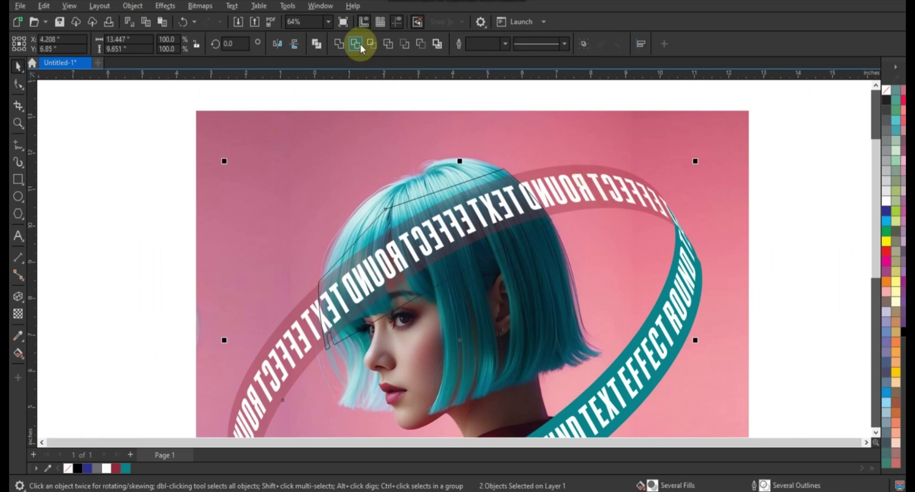
- Trim the ring and lettering with the hair outline so they pass behind her hair
{"action": "left_click", "coordinate": [500, 170]}
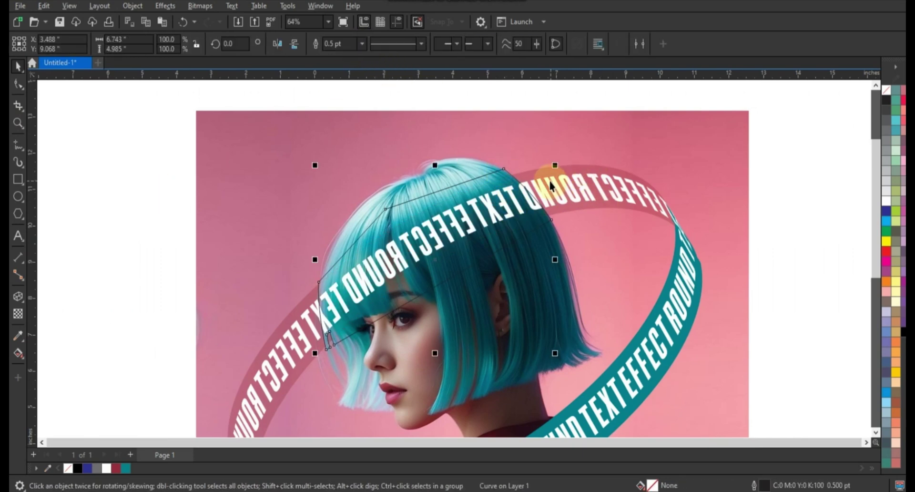
{"action": "left_click", "coordinate": [359, 45]}
{"action": "left_click", "coordinate": [211, 174]}
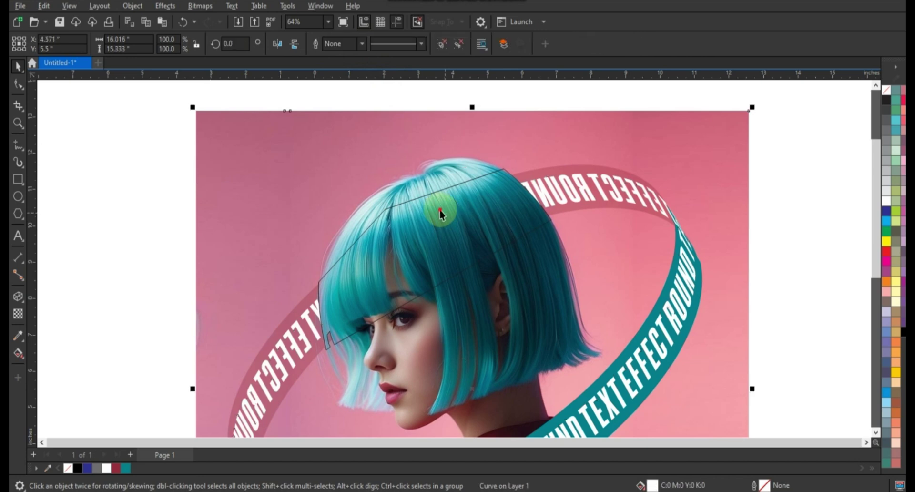
{"action": "left_click", "coordinate": [413, 206]}
{"action": "scroll", "coordinate": [413, 206], "scroll_direction": "down", "scroll_amount": 4}
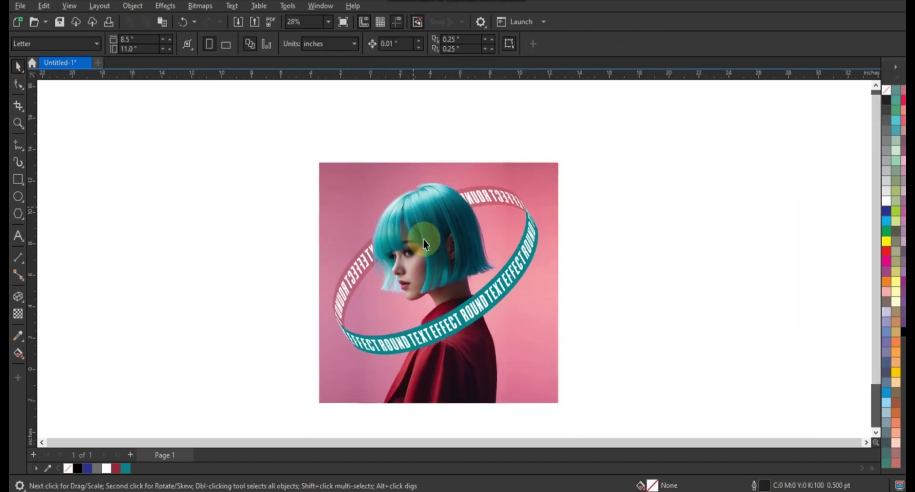
{"action": "left_click", "coordinate": [368, 247]}
{"action": "left_click", "coordinate": [18, 313]}
{"action": "left_click", "coordinate": [411, 350]}
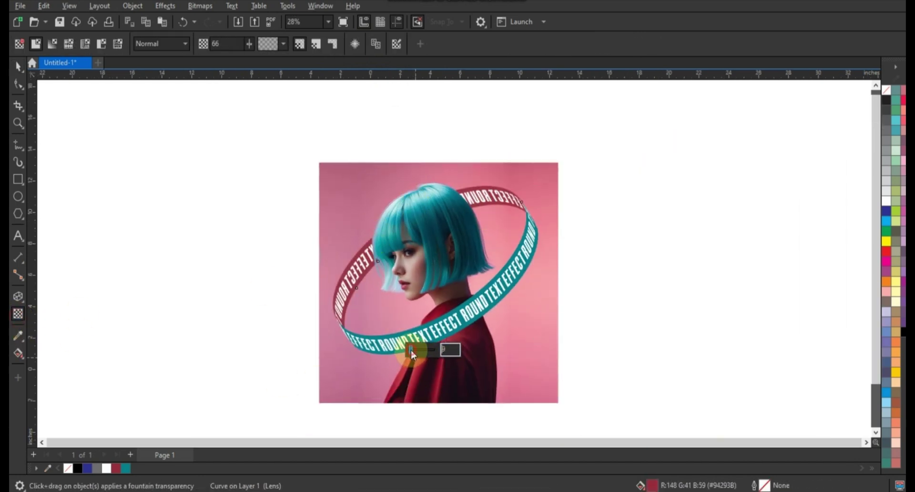
{"action": "left_click", "coordinate": [19, 70]}
{"action": "left_click", "coordinate": [117, 206]}
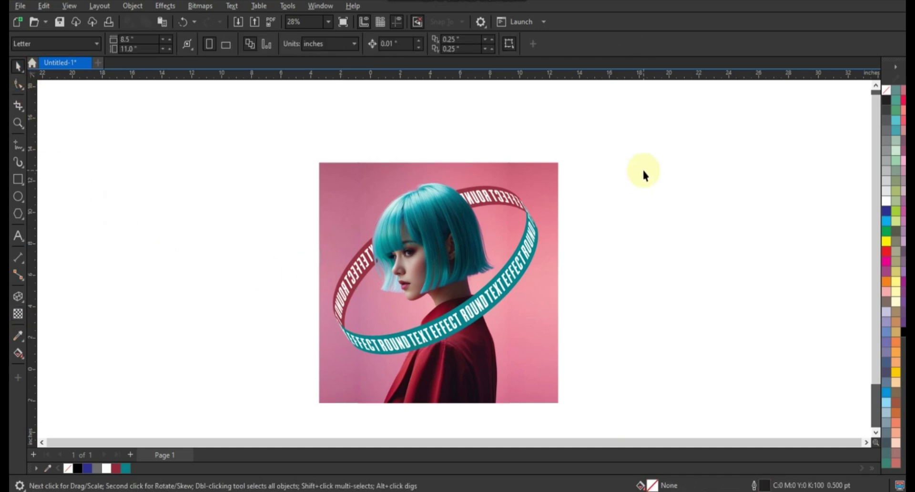
{"action": "scroll", "coordinate": [643, 176], "scroll_direction": "down", "scroll_amount": 1}
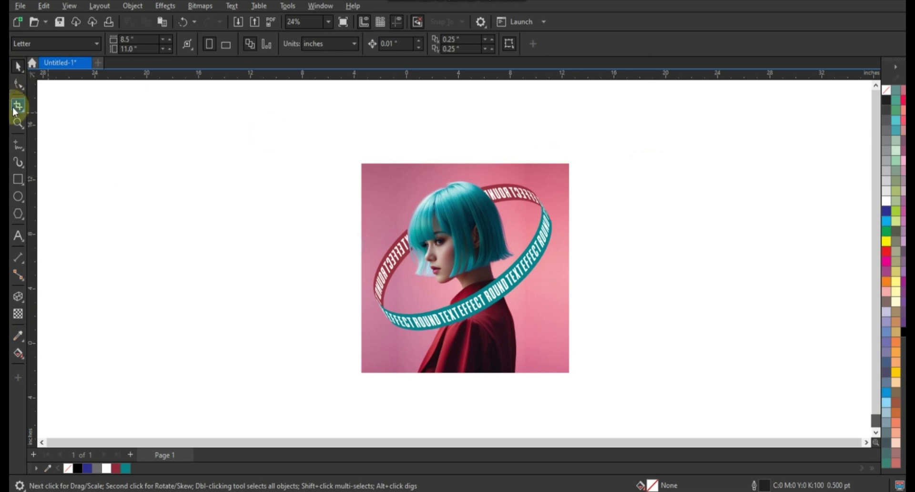
{"action": "left_click", "coordinate": [18, 122]}
{"action": "left_click_drag", "start_coordinate": [316, 118], "coordinate": [639, 388]}
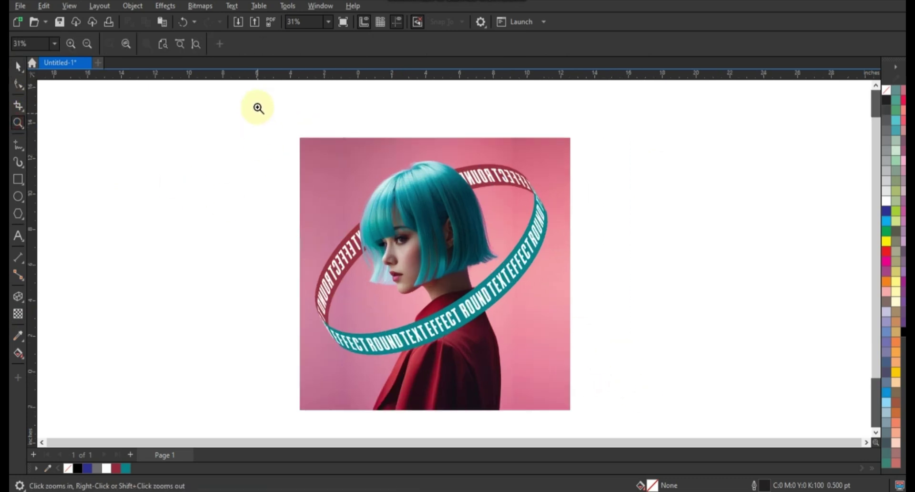
{"action": "left_click_drag", "start_coordinate": [257, 107], "coordinate": [627, 412]}
{"action": "left_click", "coordinate": [18, 66]}
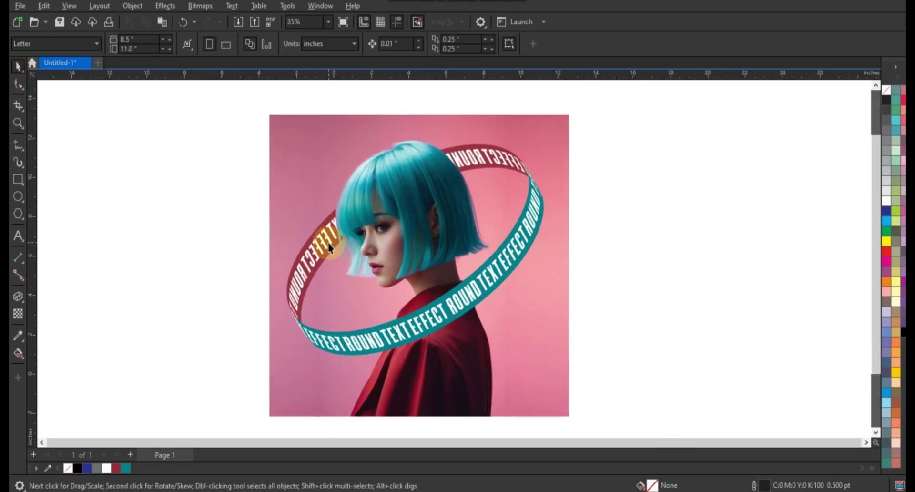
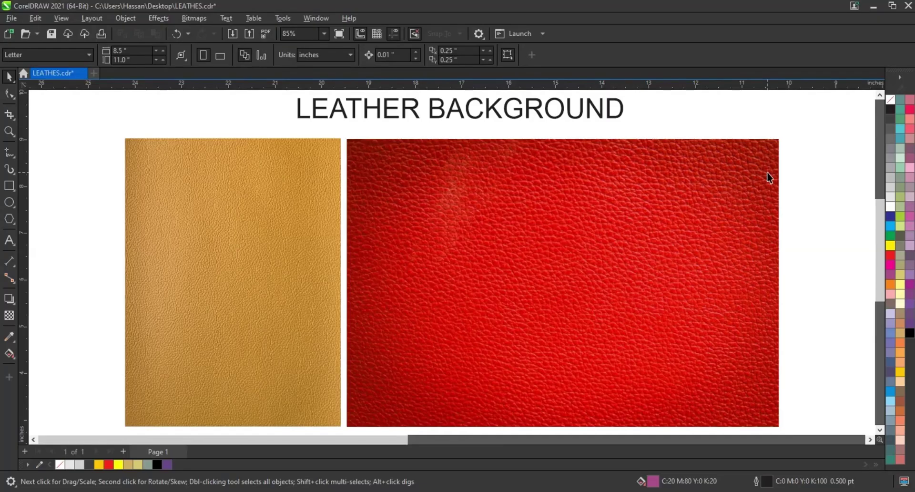
- Zoom in on the leather samples and add a large text letter S
{"action": "scroll", "coordinate": [769, 176], "scroll_direction": "down", "scroll_amount": 2}
{"action": "scroll", "coordinate": [769, 176], "scroll_direction": "down", "scroll_amount": 1}
{"action": "scroll", "coordinate": [495, 336], "scroll_direction": "down", "scroll_amount": 1}
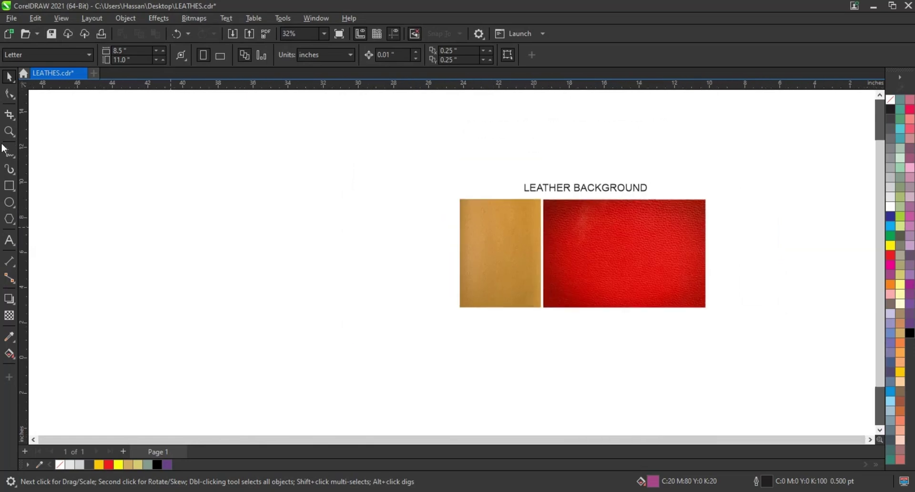
{"action": "left_click_drag", "start_coordinate": [200, 157], "coordinate": [675, 328]}
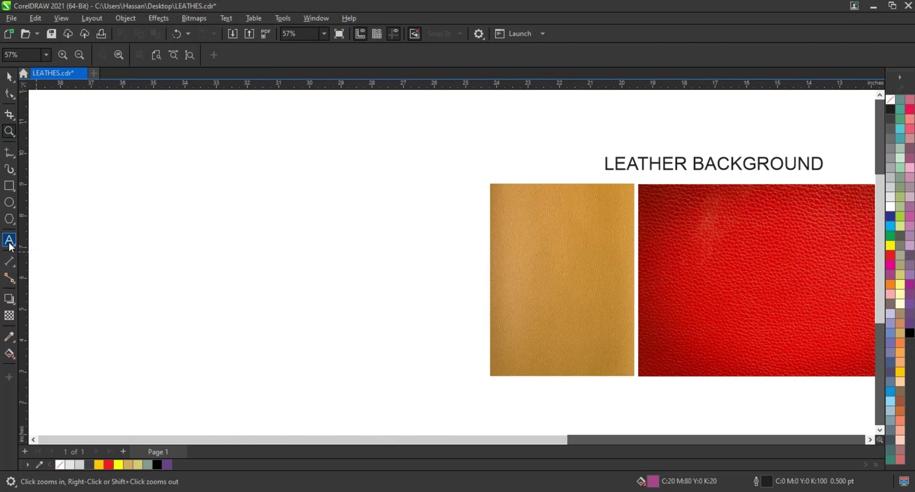
{"action": "key", "text": "F8"}
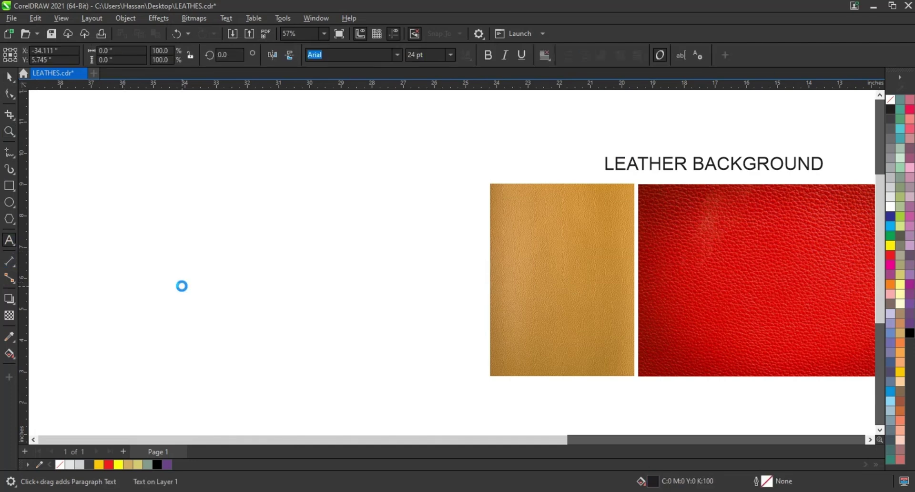
{"action": "type", "text": "S"}
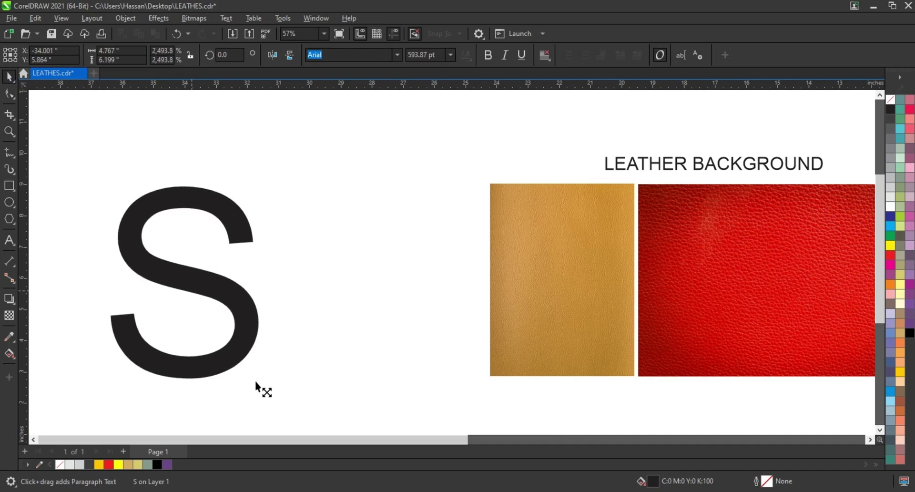
{"action": "left_click_drag", "start_coordinate": [222, 333], "coordinate": [262, 385]}
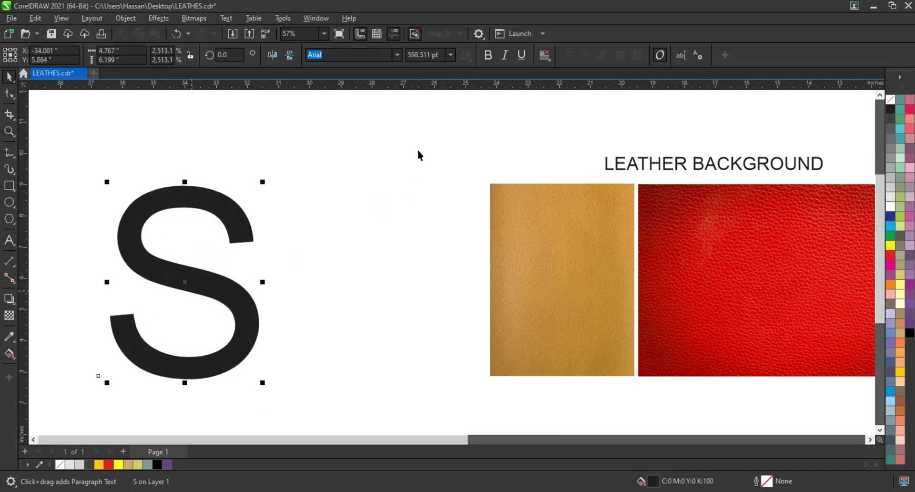
- Set the S to Jersey M54, enlarge it to 878.564 pt, and place it left of the samples
{"action": "left_click", "coordinate": [400, 56]}
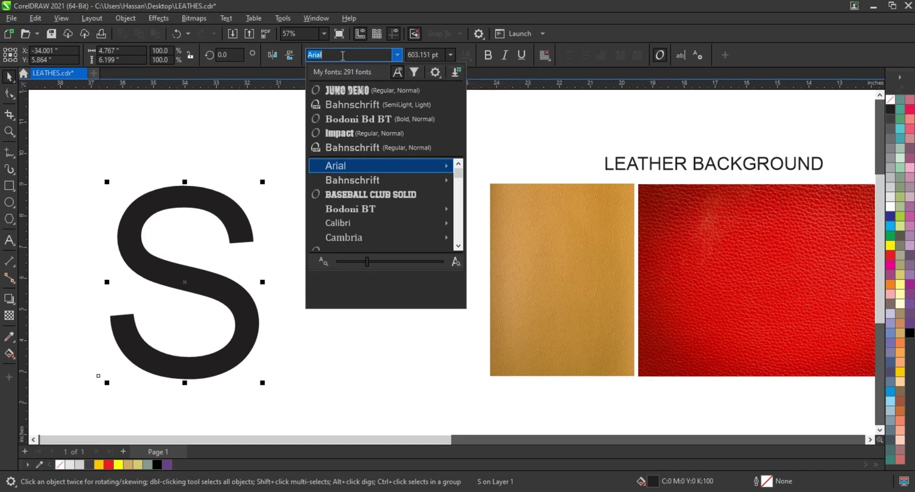
{"action": "type", "text": "JERS"}
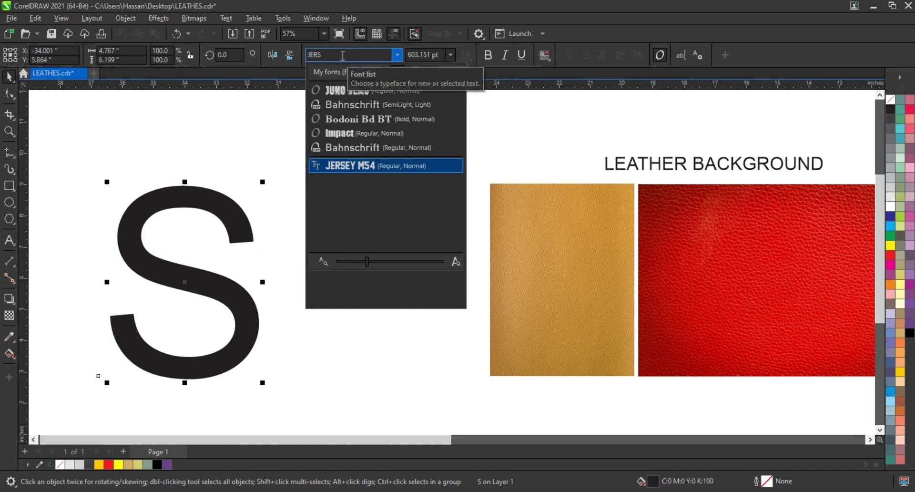
{"action": "key", "text": "Return"}
{"action": "scroll", "coordinate": [321, 267], "scroll_direction": "down", "scroll_amount": 1}
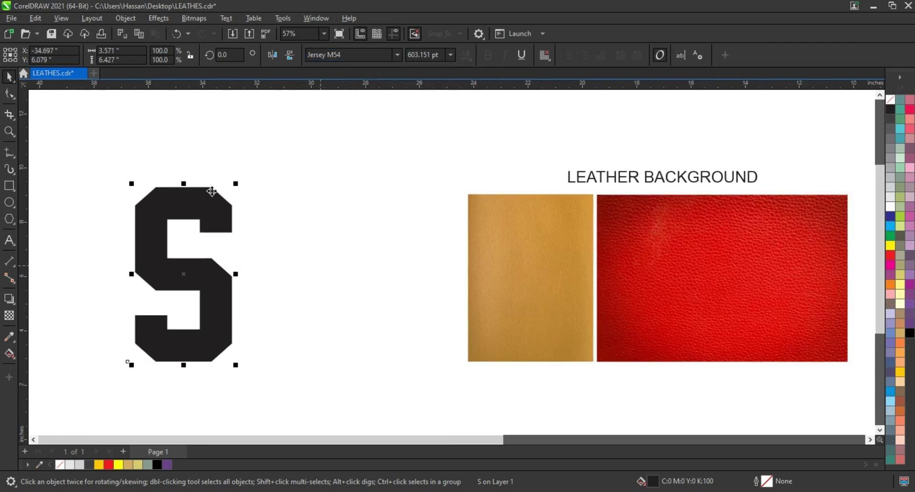
{"action": "left_click_drag", "start_coordinate": [276, 138], "coordinate": [276, 139]}
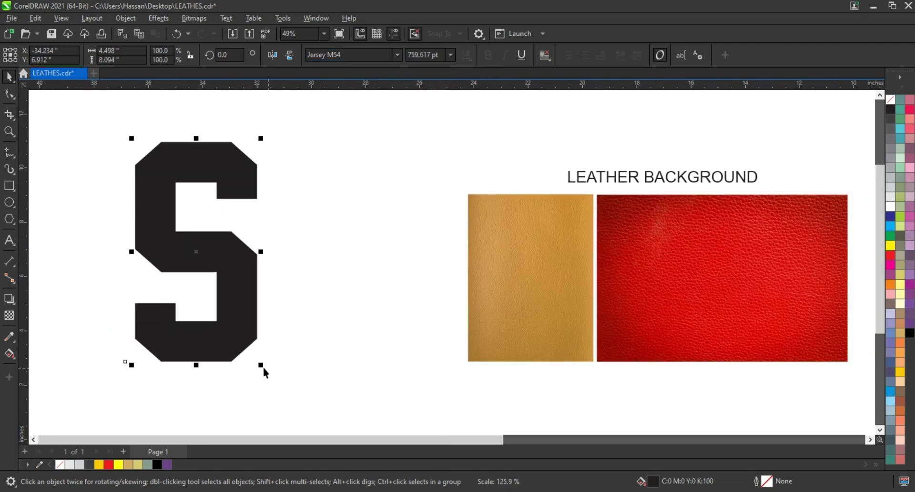
{"action": "left_click_drag", "start_coordinate": [281, 400], "coordinate": [287, 407]}
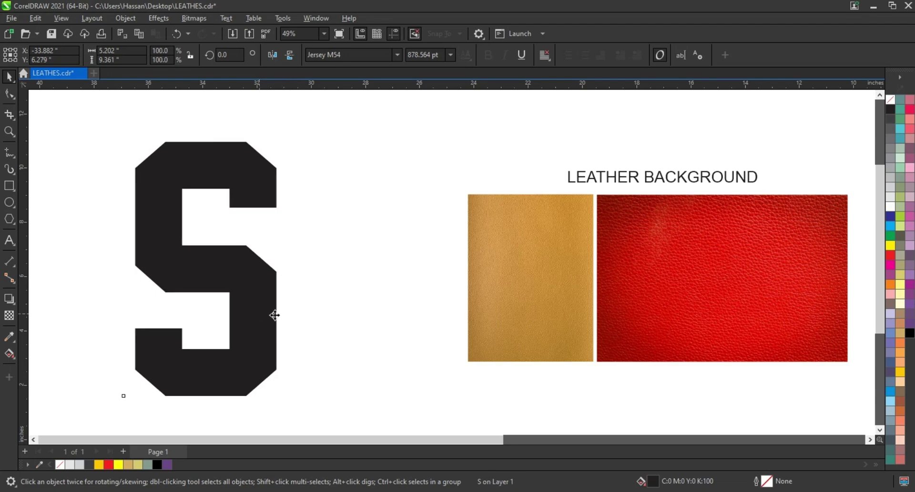
{"action": "left_click_drag", "start_coordinate": [273, 312], "coordinate": [325, 325]}
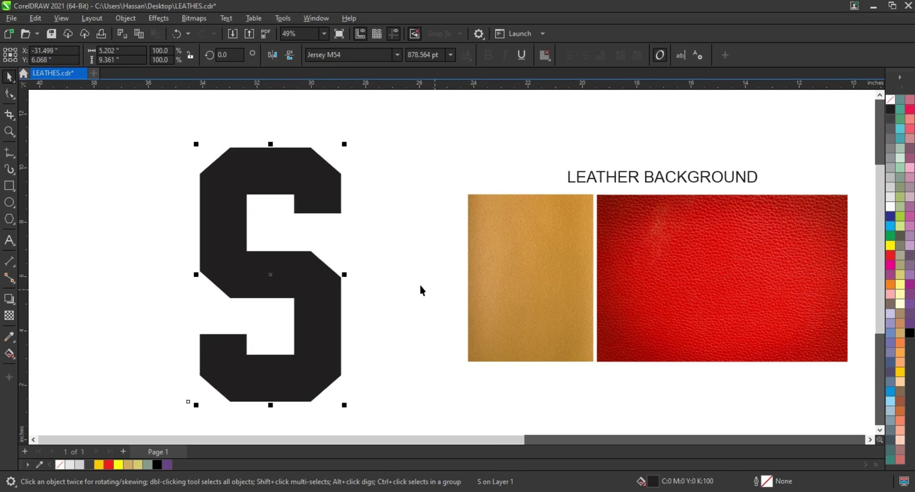
- Convert the S to curves with a light grey fill and a thin black outline
{"action": "left_click", "coordinate": [126, 18]}
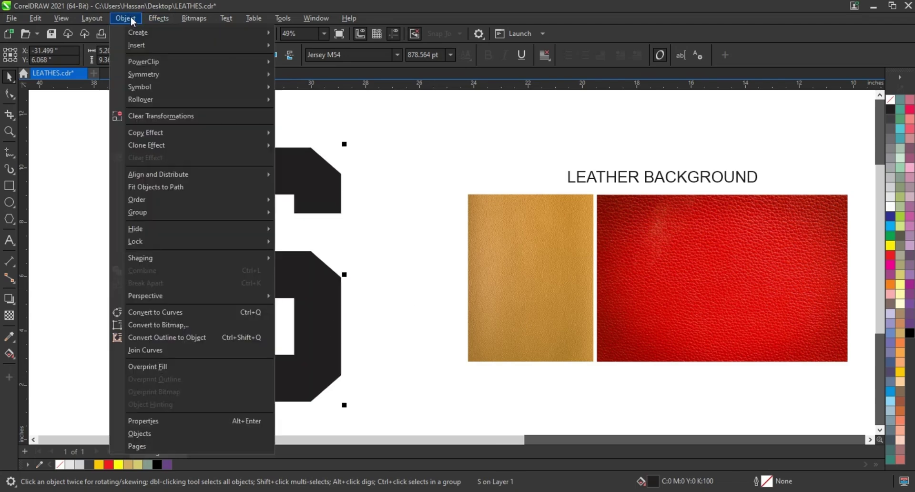
{"action": "left_click", "coordinate": [152, 312]}
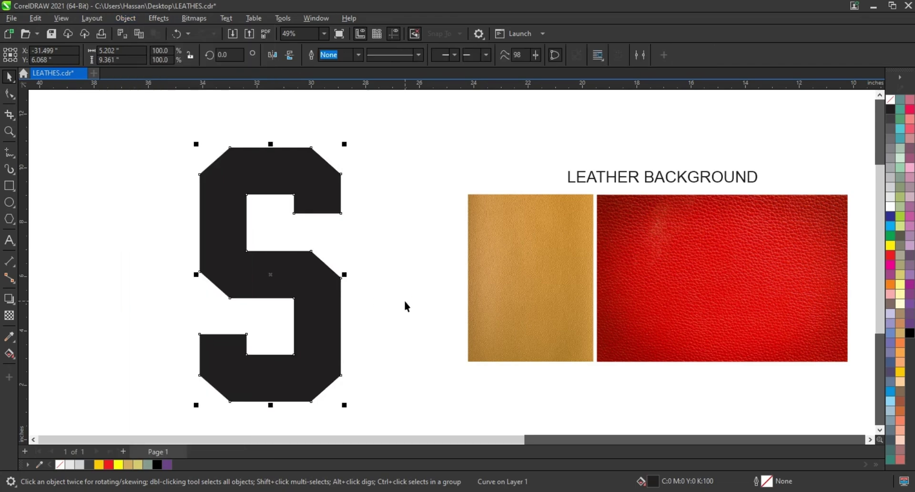
{"action": "left_click", "coordinate": [405, 301]}
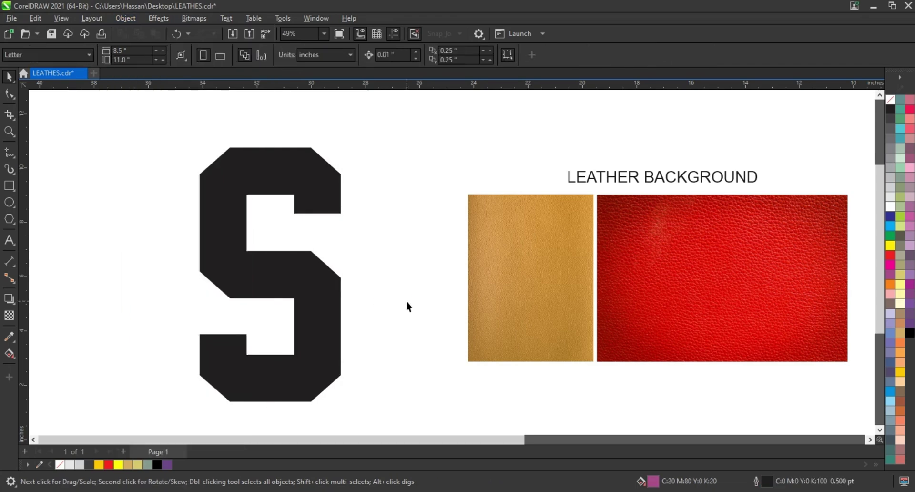
{"action": "left_click", "coordinate": [330, 300]}
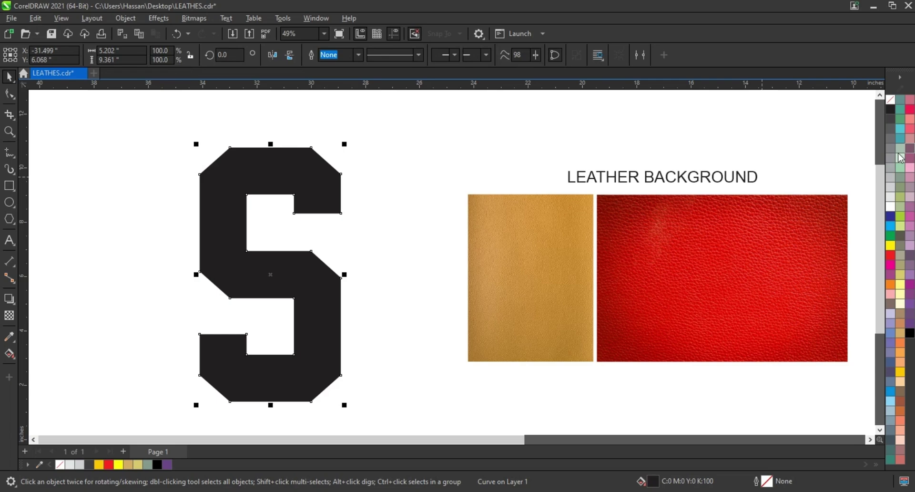
{"action": "left_click", "coordinate": [889, 179]}
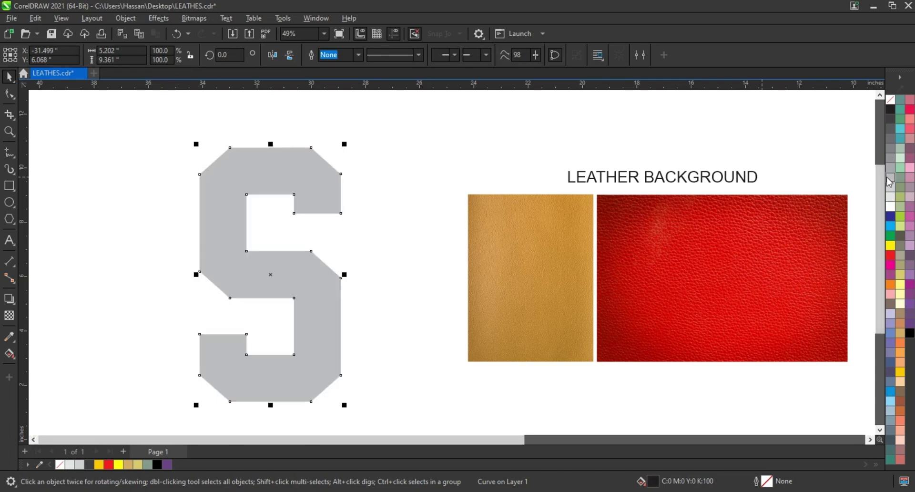
{"action": "right_click", "coordinate": [893, 112]}
{"action": "left_click", "coordinate": [853, 116]}
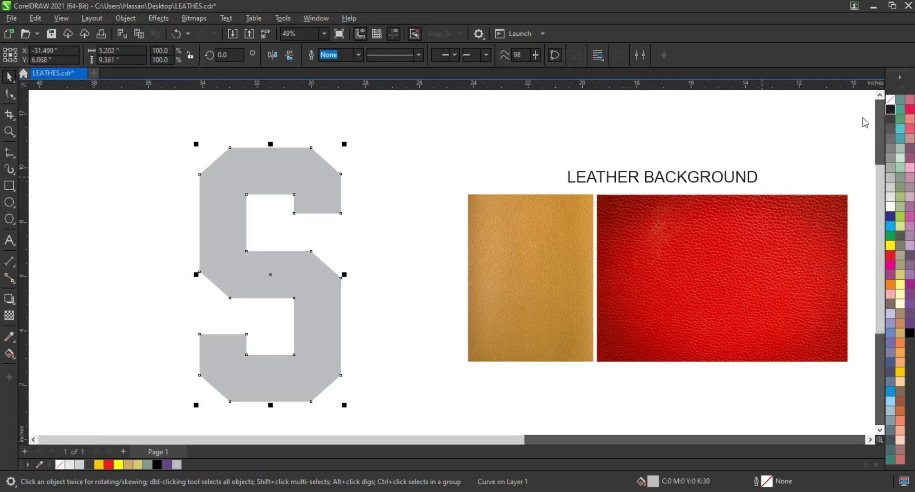
- Add a black inward Contour inside the S
{"action": "left_click", "coordinate": [14, 307]}
{"action": "left_click", "coordinate": [31, 311]}
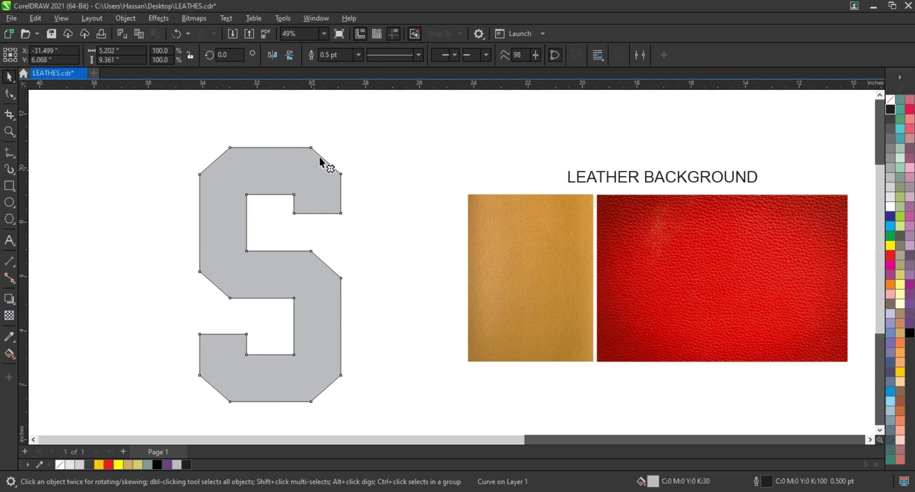
{"action": "left_click_drag", "start_coordinate": [312, 146], "coordinate": [313, 156]}
{"action": "left_click", "coordinate": [10, 77]}
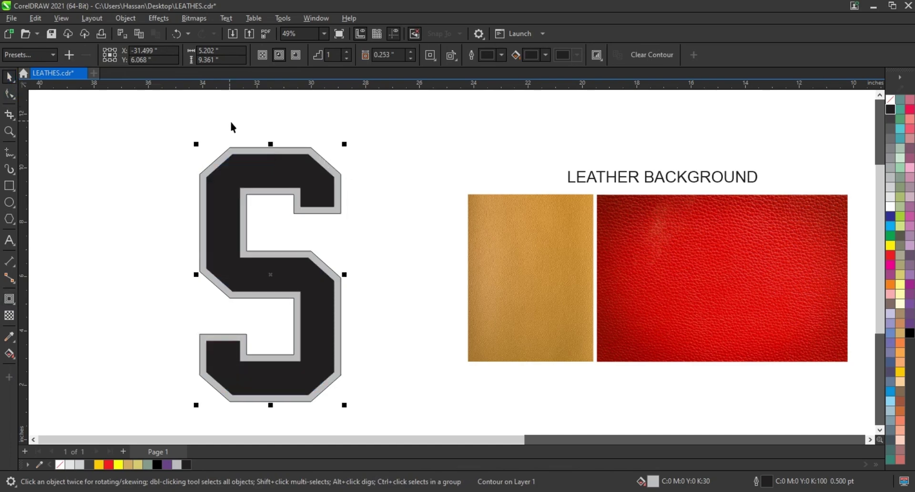
- Break the contour apart and add an outer contour band around the S
{"action": "left_click", "coordinate": [119, 22]}
{"action": "left_click", "coordinate": [142, 276]}
{"action": "left_click", "coordinate": [339, 175]}
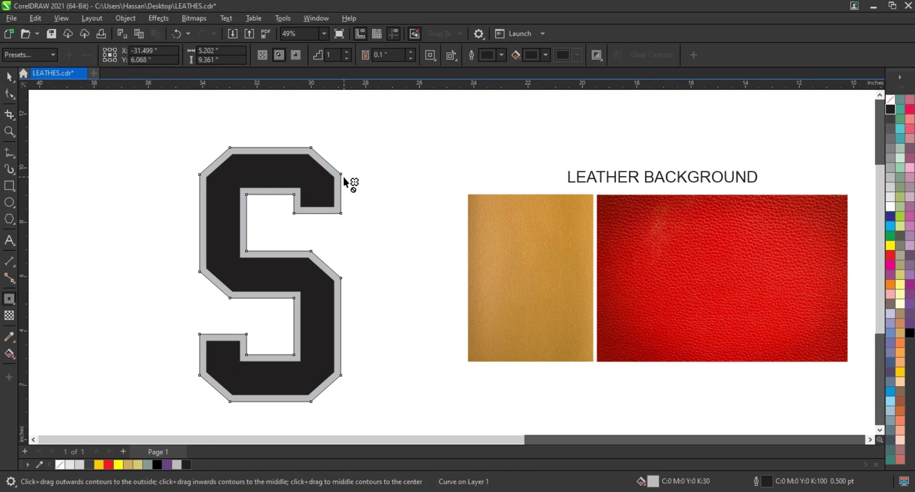
{"action": "left_click_drag", "start_coordinate": [343, 176], "coordinate": [349, 170]}
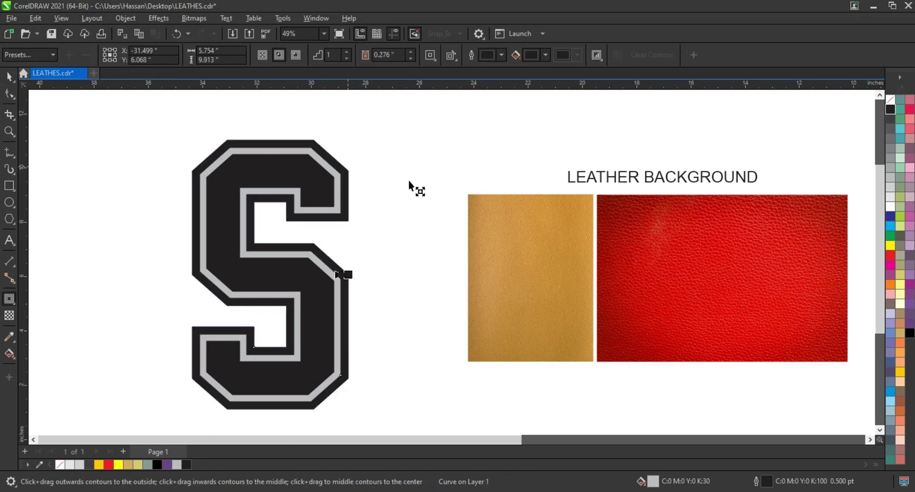
{"action": "left_click", "coordinate": [10, 79]}
- Break the outer contour apart and fill the outer band solid black
{"action": "left_click", "coordinate": [125, 18]}
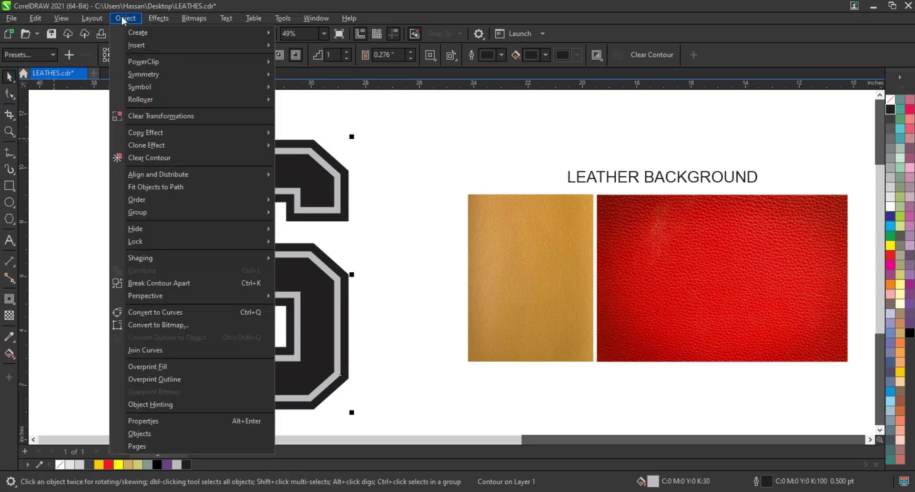
{"action": "left_click", "coordinate": [142, 283]}
{"action": "left_click", "coordinate": [113, 263]}
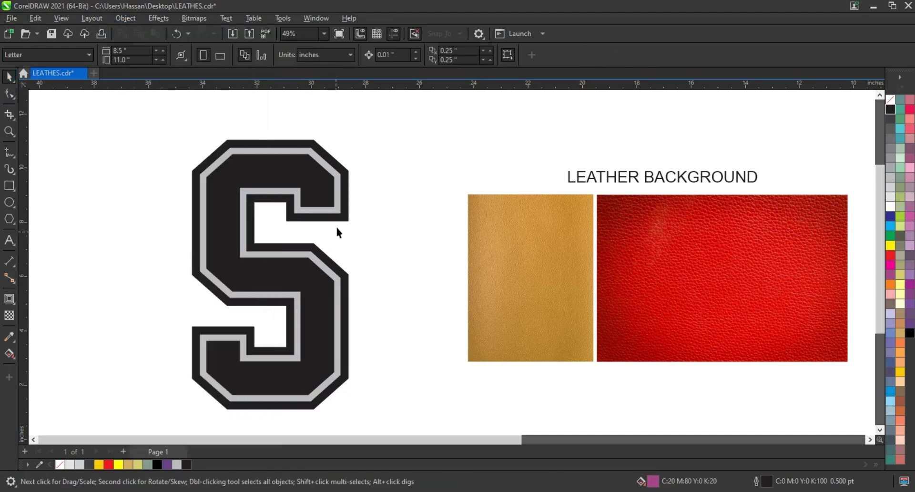
{"action": "left_click", "coordinate": [346, 223]}
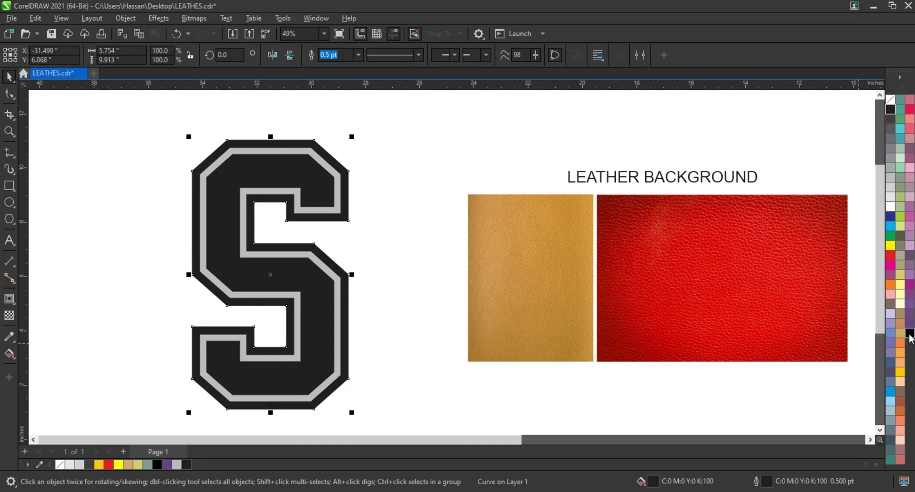
{"action": "left_click", "coordinate": [908, 335]}
- Fill the outer S shape white and the inner S light grey
{"action": "left_click", "coordinate": [408, 271]}
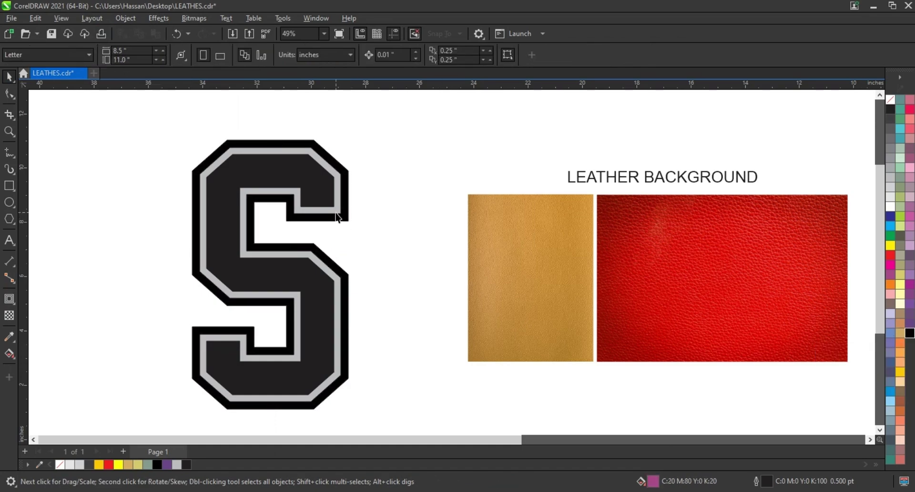
{"action": "left_click", "coordinate": [337, 216]}
{"action": "left_click", "coordinate": [888, 209]}
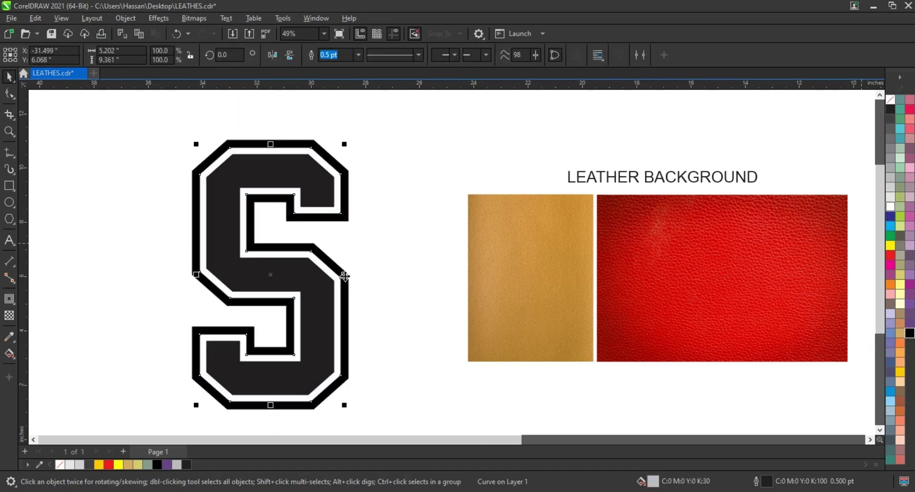
{"action": "left_click", "coordinate": [362, 285]}
{"action": "left_click", "coordinate": [330, 204]}
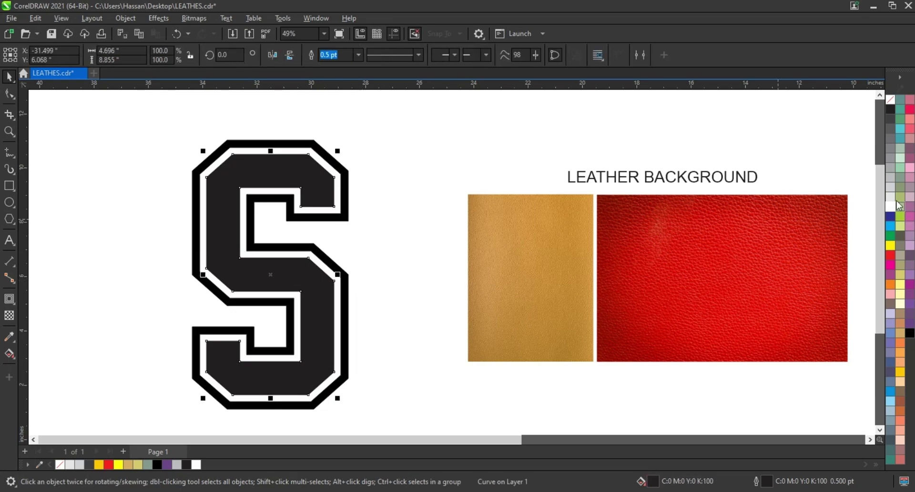
{"action": "left_click", "coordinate": [891, 188]}
- Start a PowerClip Inside with the tan leather image
{"action": "left_click", "coordinate": [380, 195]}
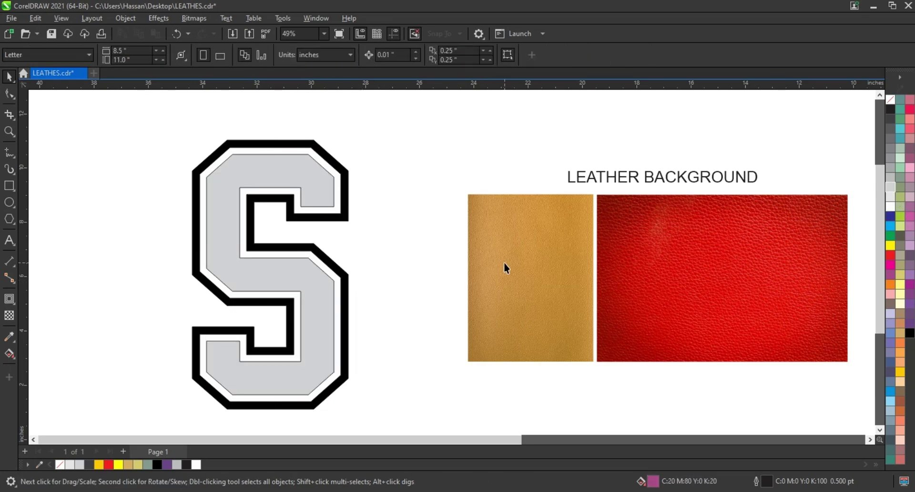
{"action": "left_click", "coordinate": [505, 265]}
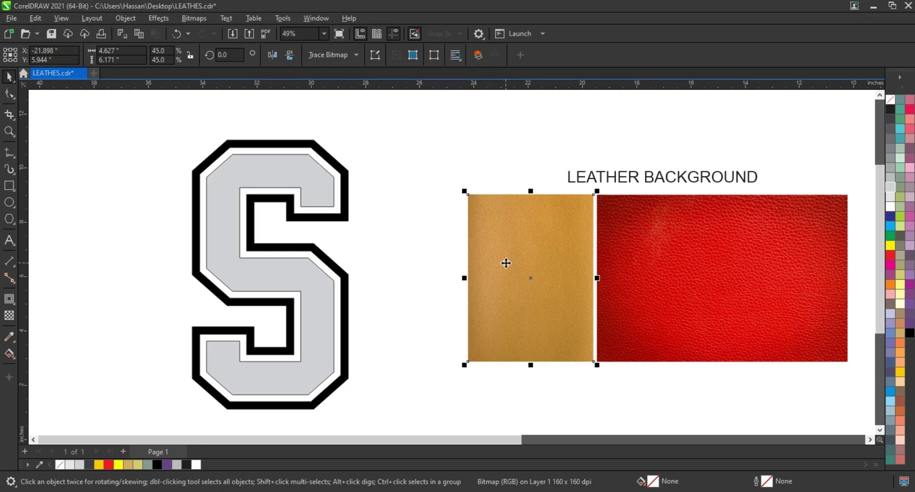
{"action": "right_click", "coordinate": [506, 263]}
{"action": "left_click", "coordinate": [537, 320]}
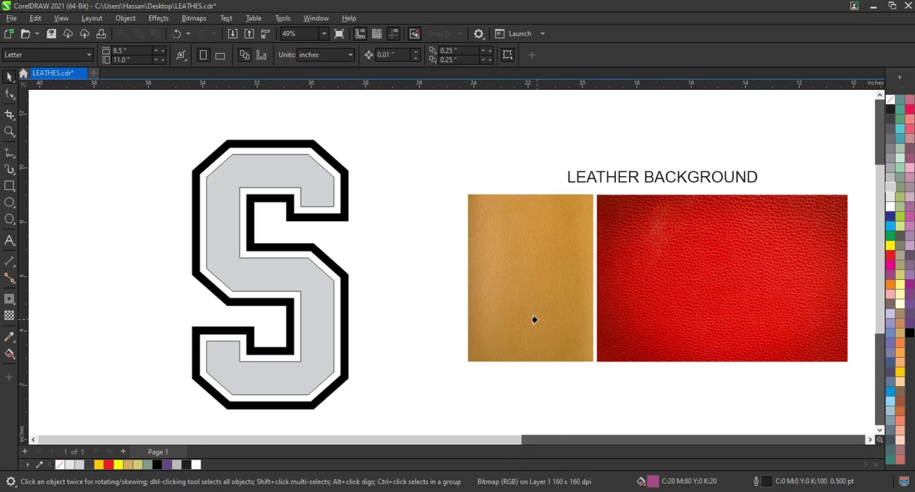
- PowerClip the tan leather into the inner S and enlarge it to about 6.86 × 9.15 inches
{"action": "left_click", "coordinate": [325, 193]}
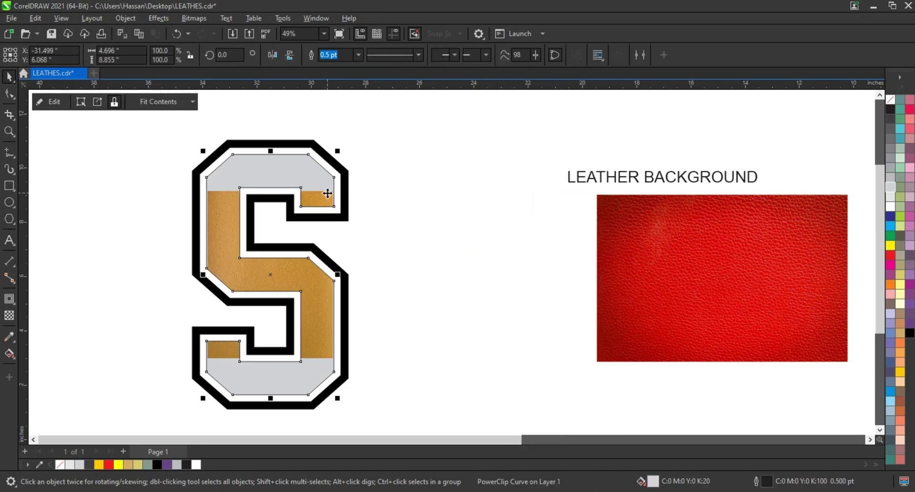
{"action": "right_click", "coordinate": [327, 193]}
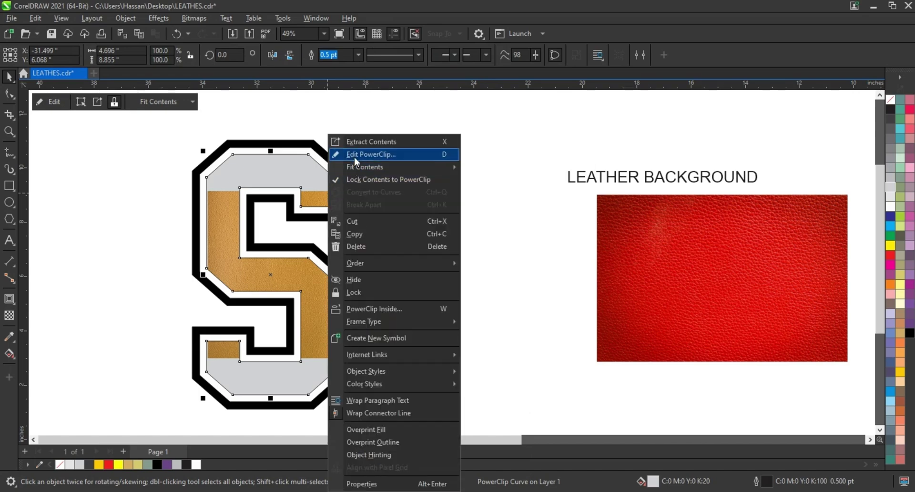
{"action": "left_click", "coordinate": [353, 156]}
{"action": "left_click", "coordinate": [324, 218]}
{"action": "left_click_drag", "start_coordinate": [341, 187], "coordinate": [389, 147]}
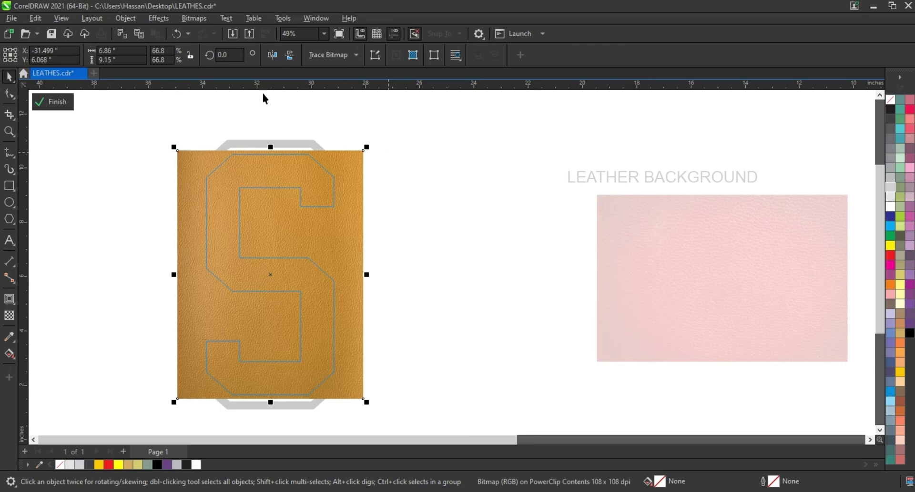
{"action": "left_click", "coordinate": [164, 20]}
{"action": "mouse_move", "coordinate": [171, 62]}
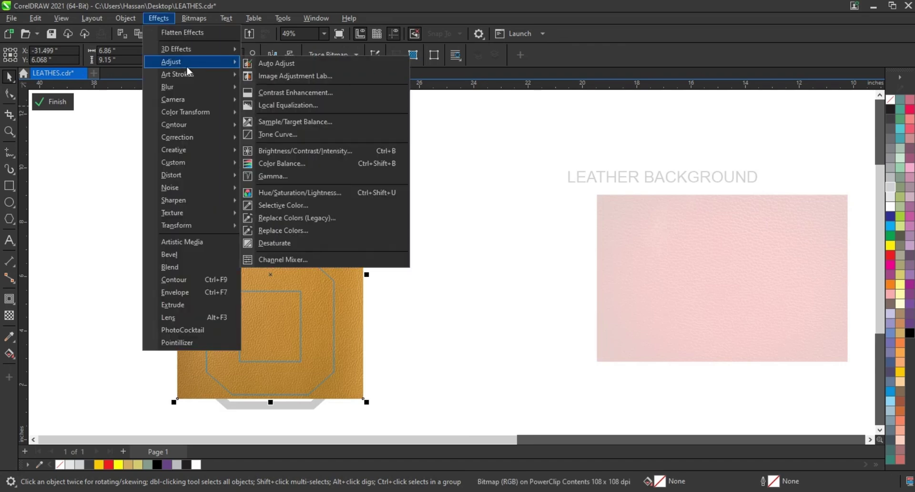
- Adjust the tan leather to brightness -10, contrast 22 and intensity 40
{"action": "left_click", "coordinate": [296, 151]}
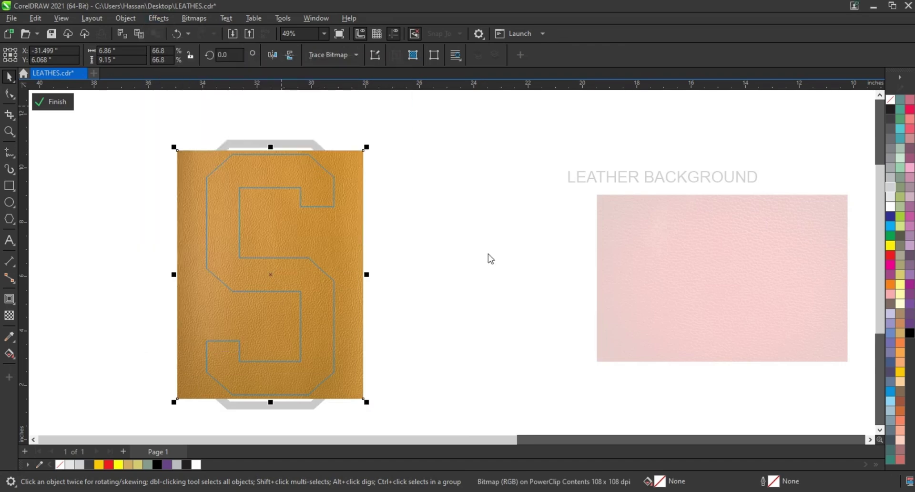
{"action": "left_click", "coordinate": [478, 252]}
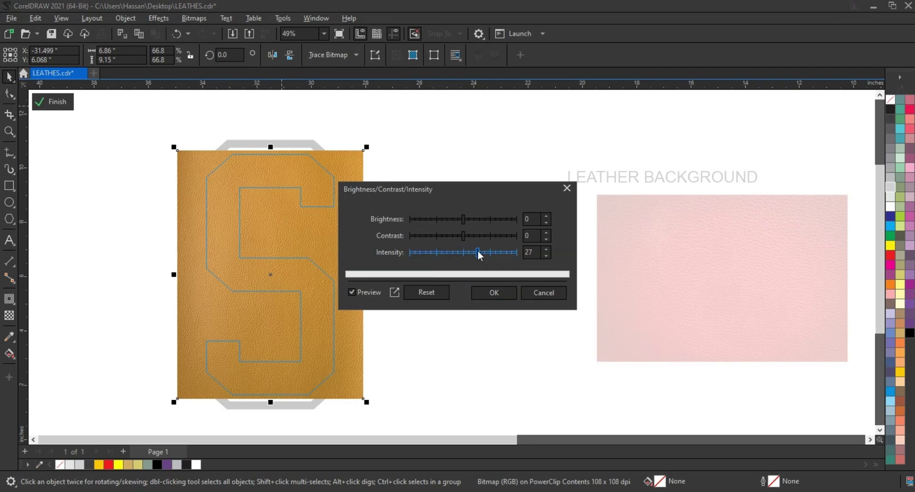
{"action": "left_click_drag", "start_coordinate": [462, 219], "coordinate": [485, 253]}
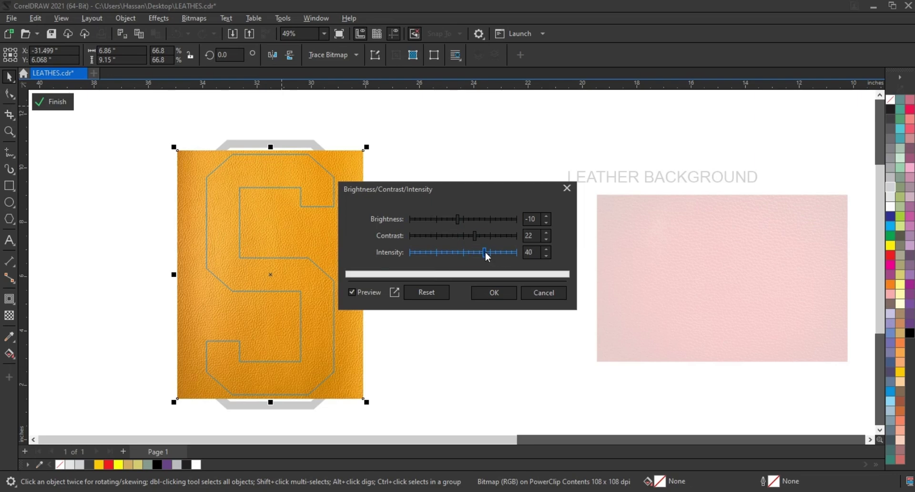
{"action": "left_click", "coordinate": [494, 292]}
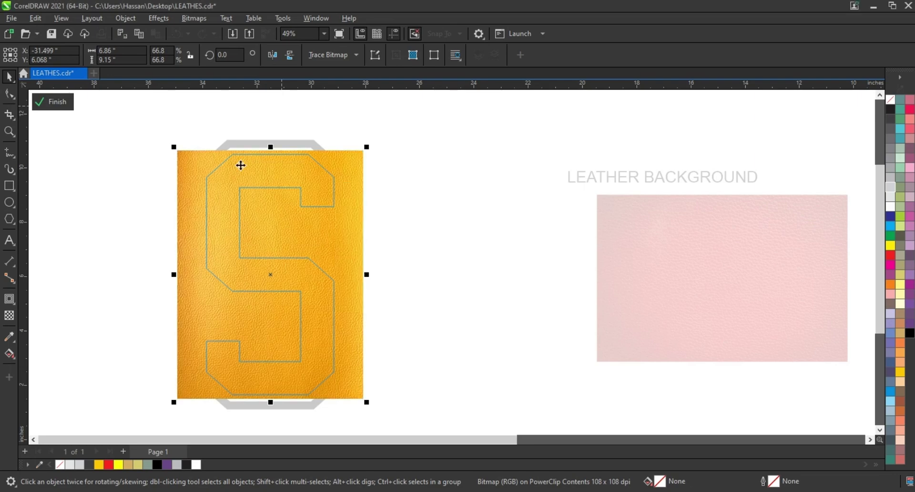
- Finish the tan leather PowerClip and place the red leather image inside the outer S
{"action": "left_click", "coordinate": [67, 100]}
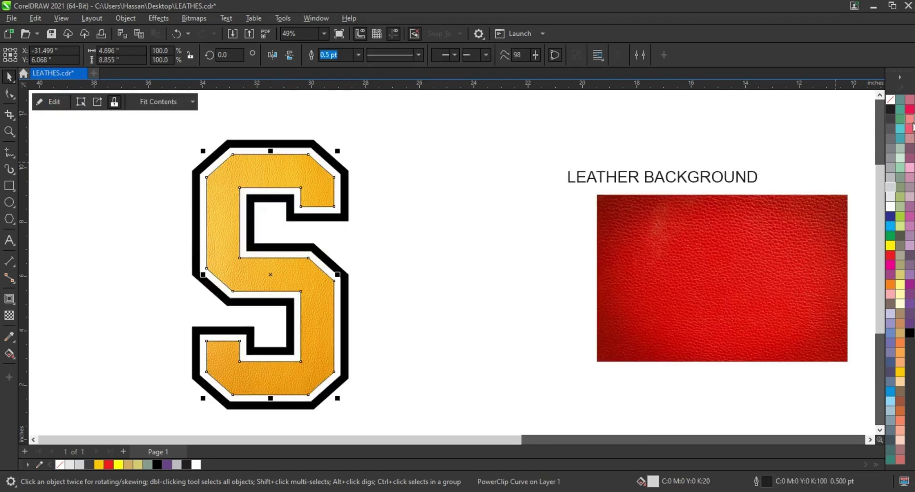
{"action": "right_click", "coordinate": [911, 126]}
{"action": "left_click", "coordinate": [866, 117]}
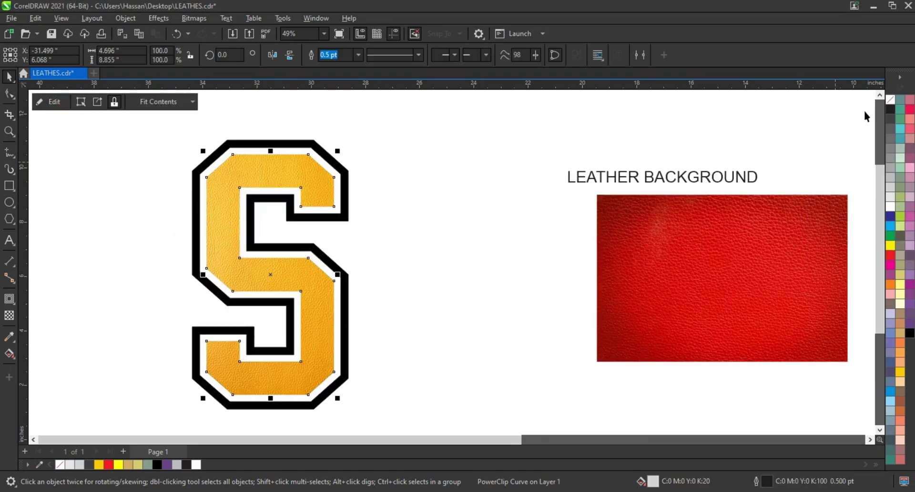
{"action": "left_click", "coordinate": [680, 259]}
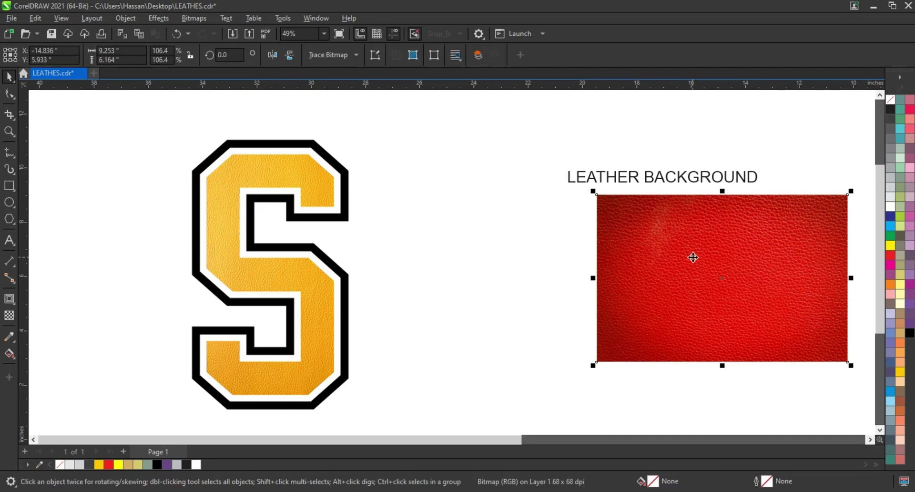
{"action": "right_click", "coordinate": [693, 257]}
{"action": "left_click", "coordinate": [731, 320]}
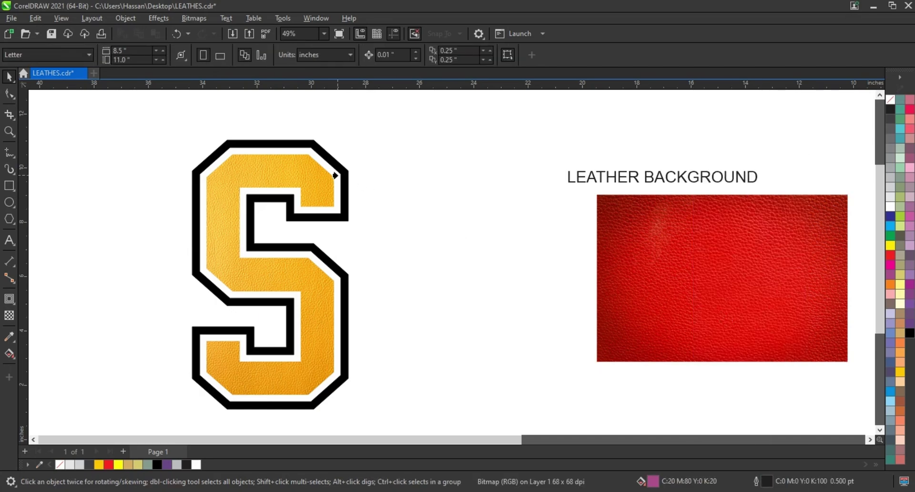
{"action": "left_click", "coordinate": [335, 175]}
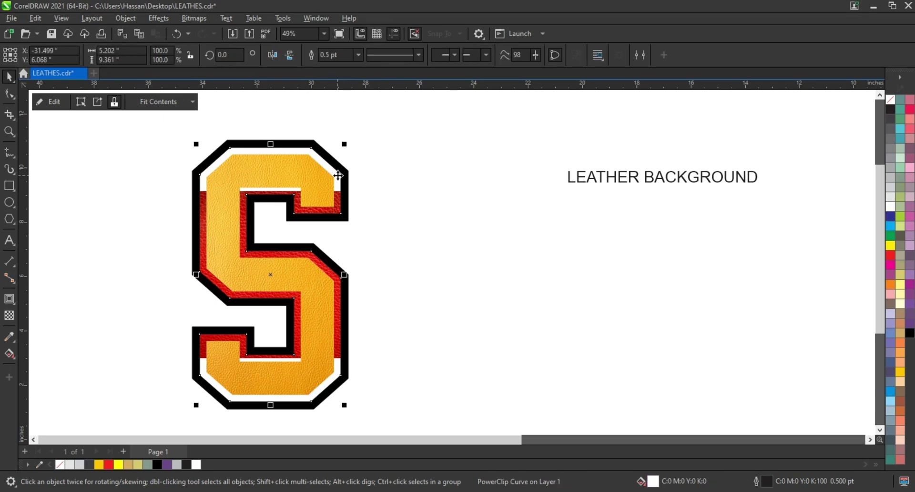
- Edit the red leather PowerClip and rotate the bitmap upright to 270°
{"action": "right_click", "coordinate": [338, 175]}
{"action": "left_click", "coordinate": [365, 154]}
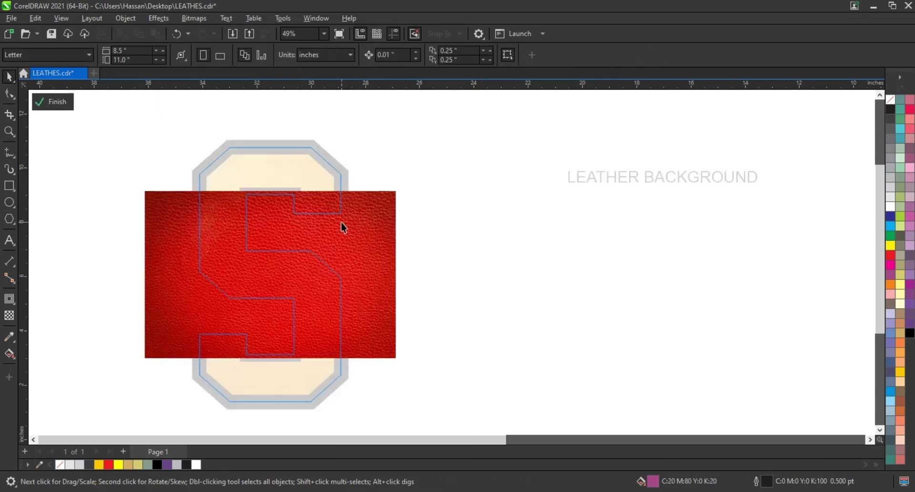
{"action": "left_click", "coordinate": [343, 227]}
{"action": "left_click", "coordinate": [374, 210]}
{"action": "mouse_move", "coordinate": [403, 190]}
{"action": "left_mouse_down"}
{"action": "mouse_move", "coordinate": [350, 309]}
{"action": "mouse_move", "coordinate": [353, 282]}
{"action": "left_mouse_up"}
{"action": "left_click", "coordinate": [390, 164]}
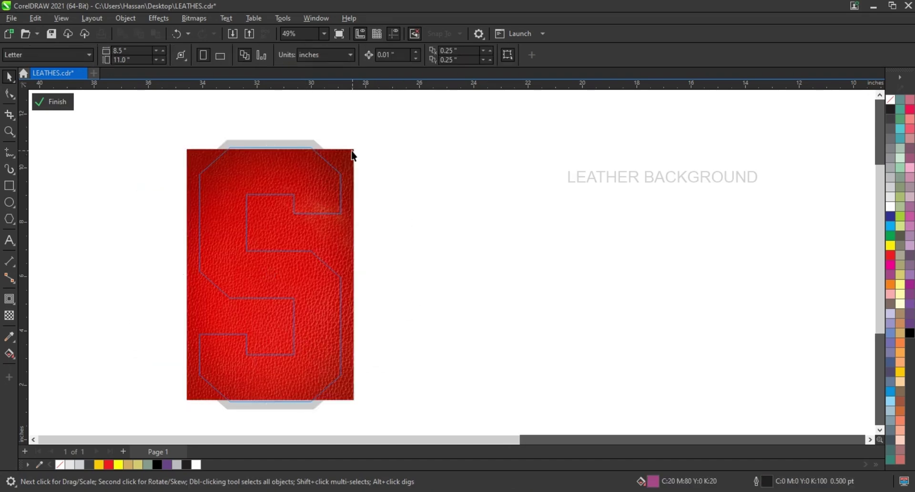
- Enlarge and narrow the red leather to fill the band, then finish the PowerClip
{"action": "left_click", "coordinate": [353, 155]}
{"action": "left_click_drag", "start_coordinate": [357, 146], "coordinate": [361, 141]}
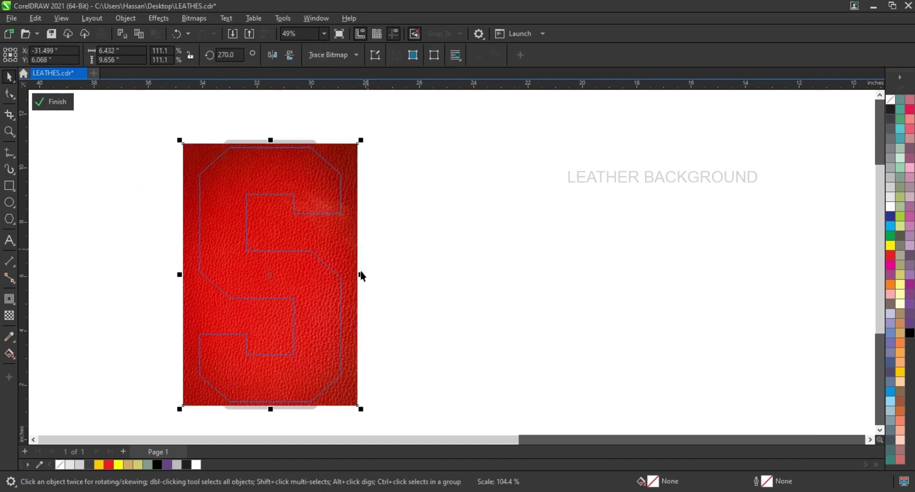
{"action": "left_click_drag", "start_coordinate": [362, 275], "coordinate": [353, 283]}
{"action": "key", "text": "Escape"}
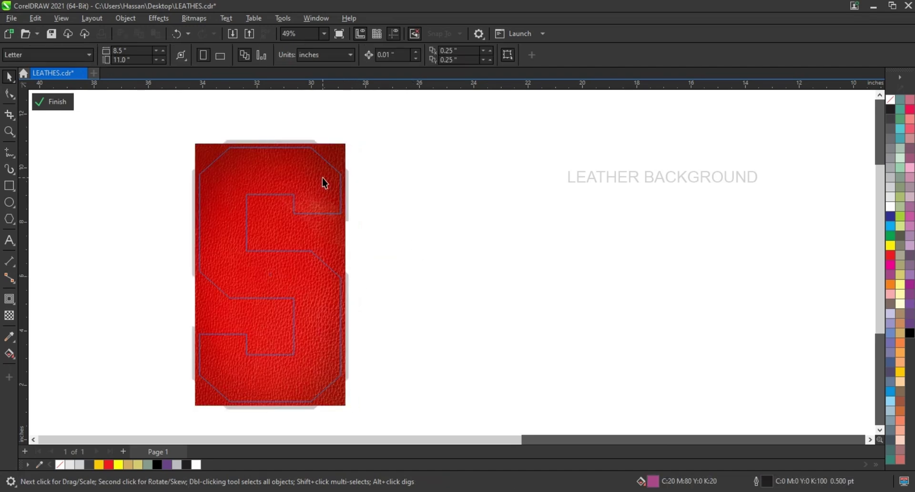
{"action": "left_click", "coordinate": [324, 183]}
{"action": "left_click", "coordinate": [53, 102]}
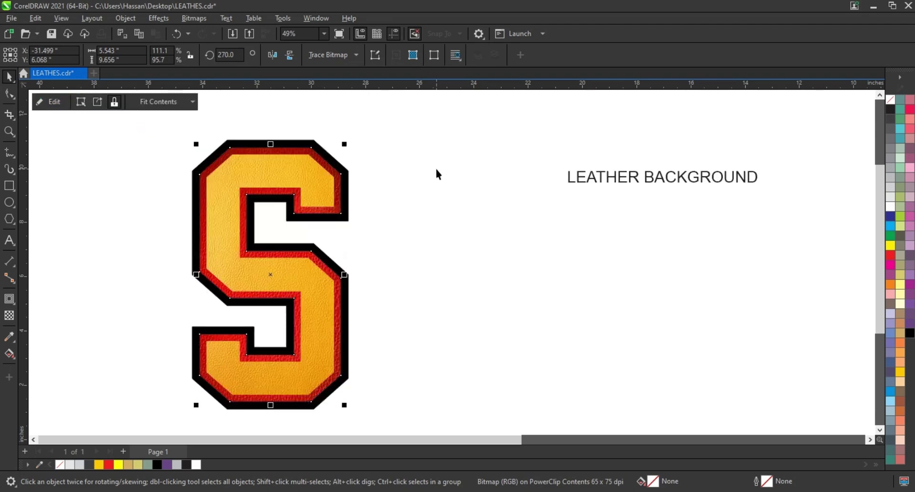
{"action": "left_click", "coordinate": [436, 170]}
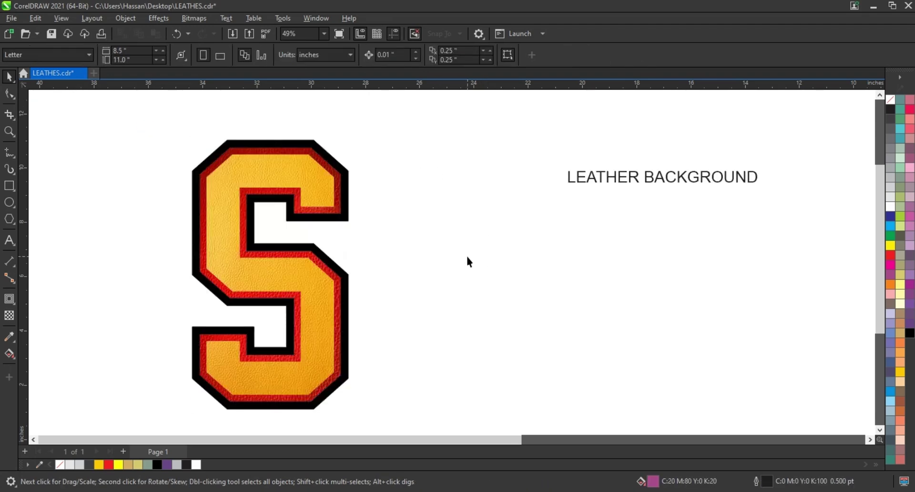
{"action": "scroll", "coordinate": [467, 261], "scroll_direction": "down", "scroll_amount": 1}
- Move the red leather S beside the black S and remove its outline
{"action": "left_click", "coordinate": [319, 266]}
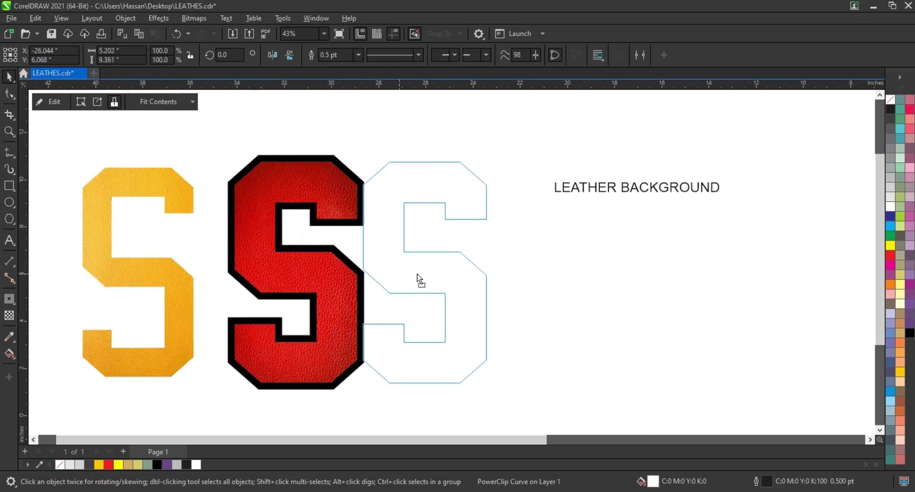
{"action": "left_click_drag", "start_coordinate": [417, 275], "coordinate": [443, 270]}
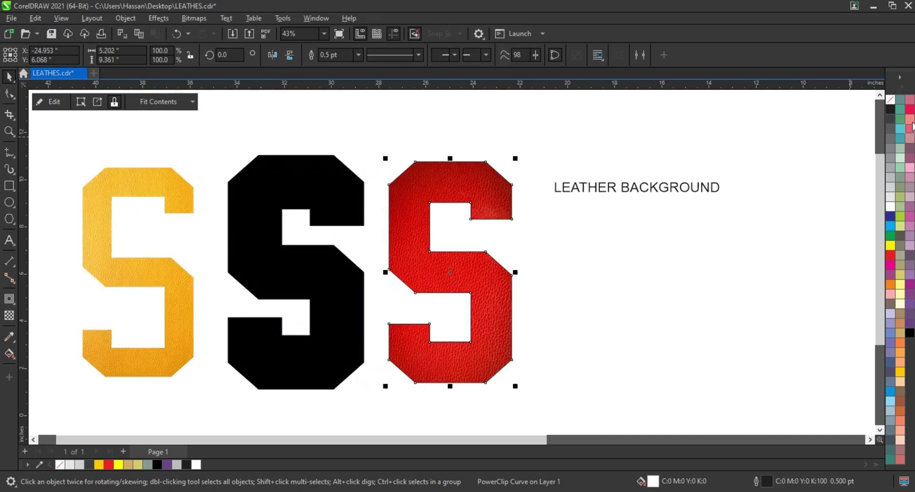
{"action": "right_click", "coordinate": [891, 101]}
{"action": "left_click", "coordinate": [866, 108]}
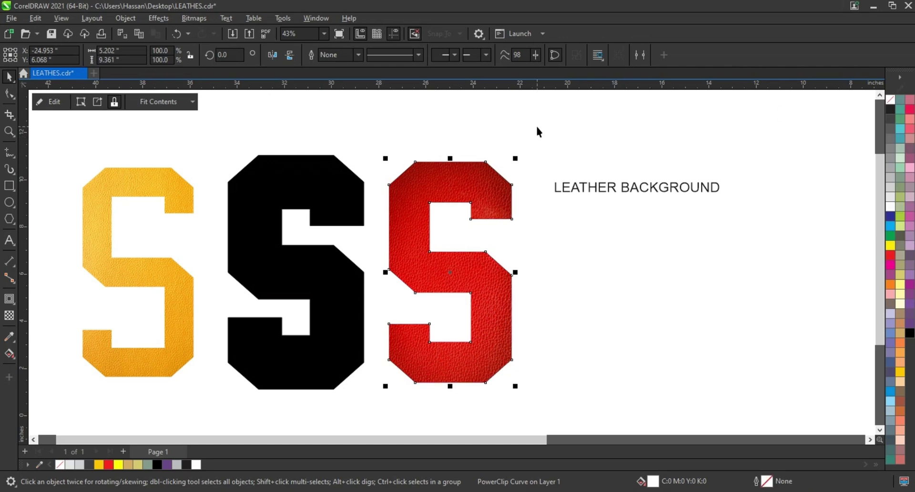
- Convert the golden leather S to a 300 dpi bitmap
{"action": "left_click", "coordinate": [537, 133]}
{"action": "left_click", "coordinate": [149, 191]}
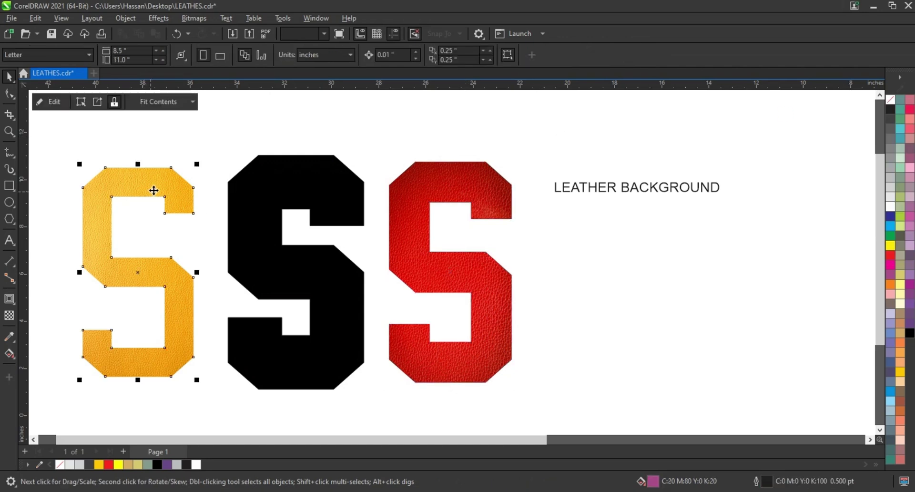
{"action": "left_click", "coordinate": [181, 20]}
{"action": "left_click", "coordinate": [200, 30]}
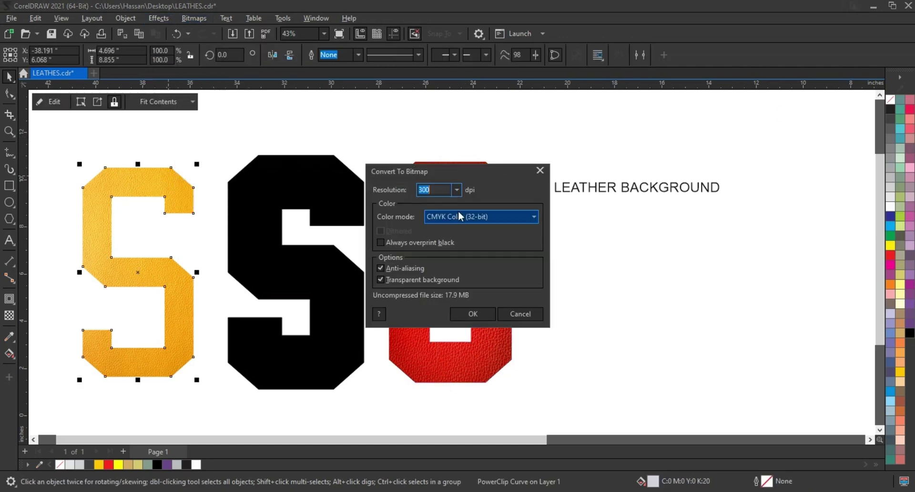
{"action": "left_click", "coordinate": [472, 314]}
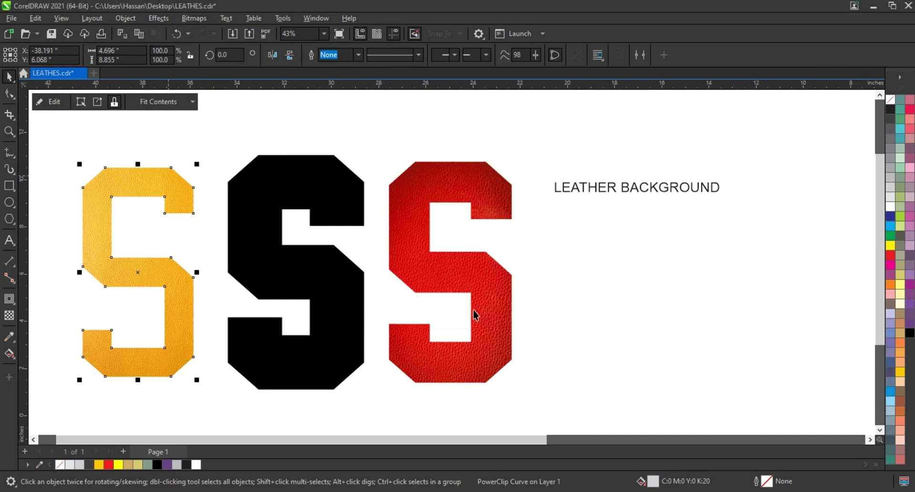
- Convert the red leather S to a bitmap
{"action": "left_click", "coordinate": [477, 282]}
{"action": "left_click", "coordinate": [194, 19]}
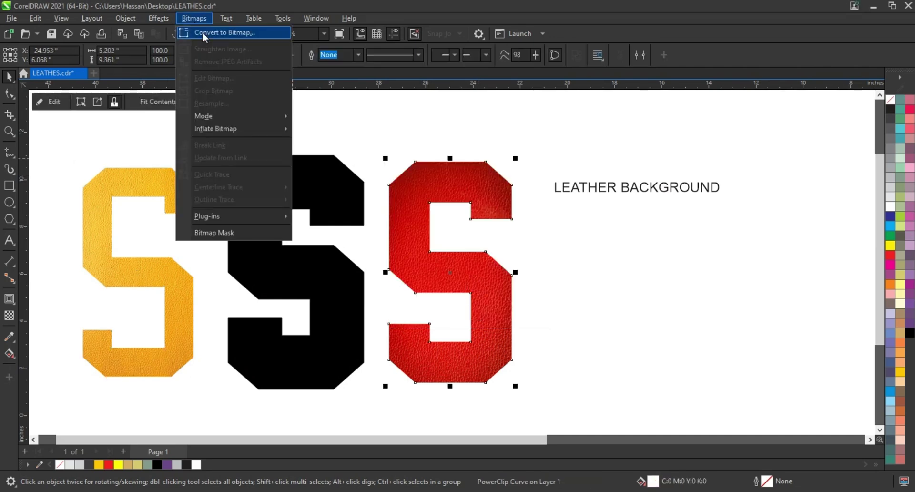
{"action": "left_click", "coordinate": [200, 32]}
{"action": "left_click", "coordinate": [485, 314]}
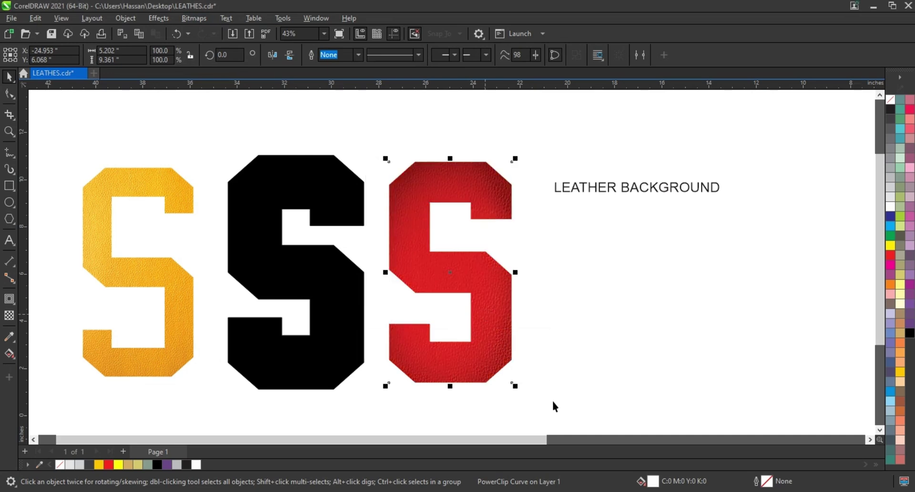
{"action": "left_click_drag", "start_coordinate": [553, 402], "coordinate": [57, 123]}
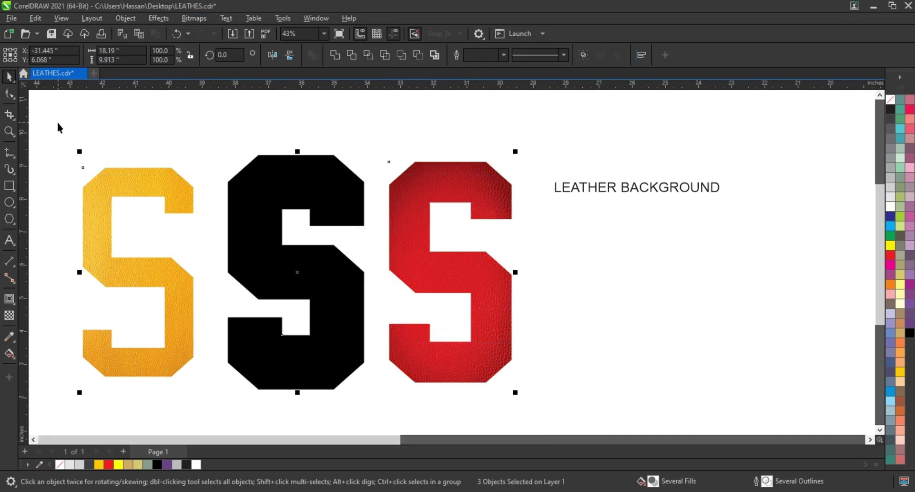
- Give the gold S a Plastic texture: highlight 45, depth 75, smoothness 84
{"action": "scroll", "coordinate": [58, 128], "scroll_direction": "up", "scroll_amount": 2}
{"action": "left_click", "coordinate": [266, 145]}
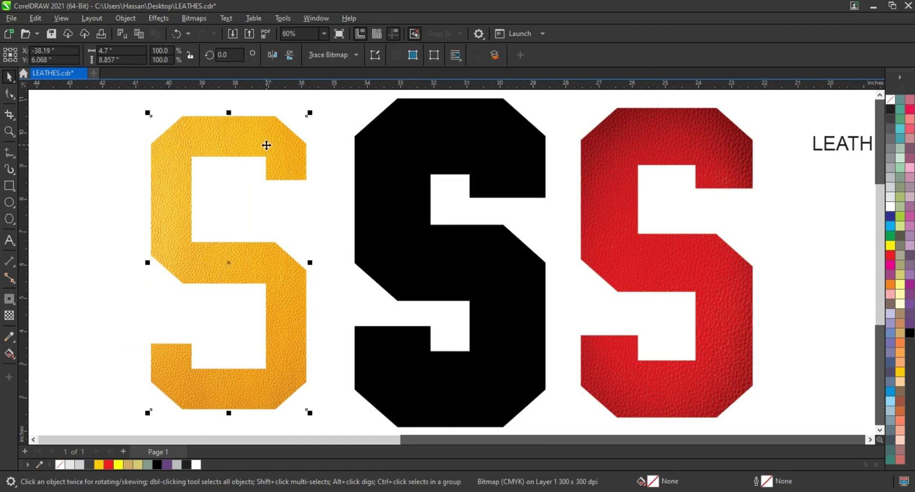
{"action": "left_click", "coordinate": [159, 19]}
{"action": "mouse_move", "coordinate": [173, 212]}
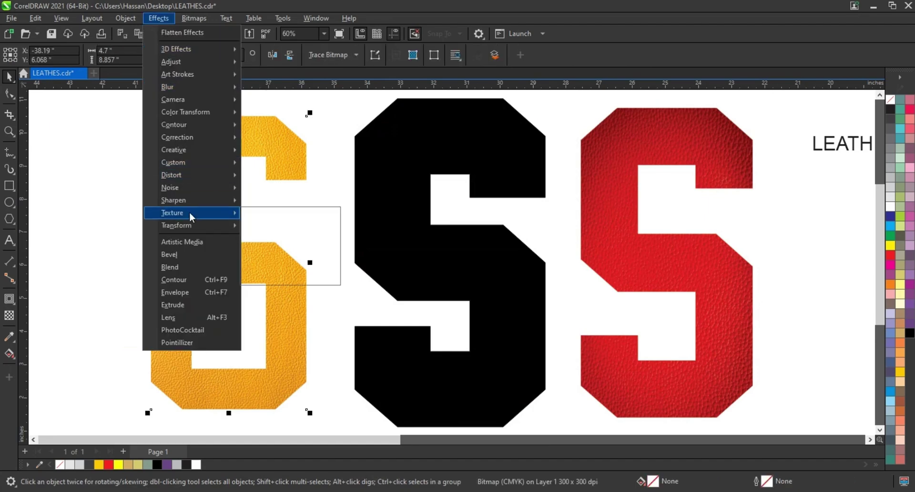
{"action": "left_click", "coordinate": [275, 252]}
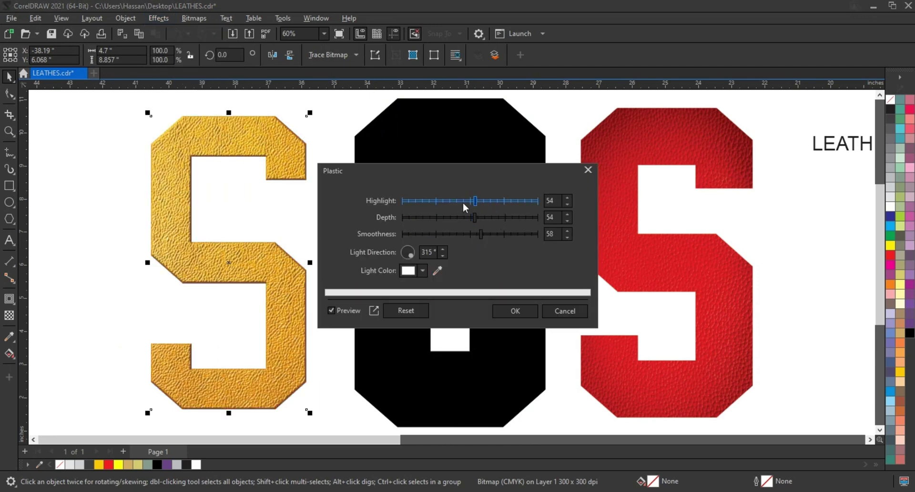
{"action": "left_click", "coordinate": [475, 217]}
{"action": "left_click", "coordinate": [504, 219]}
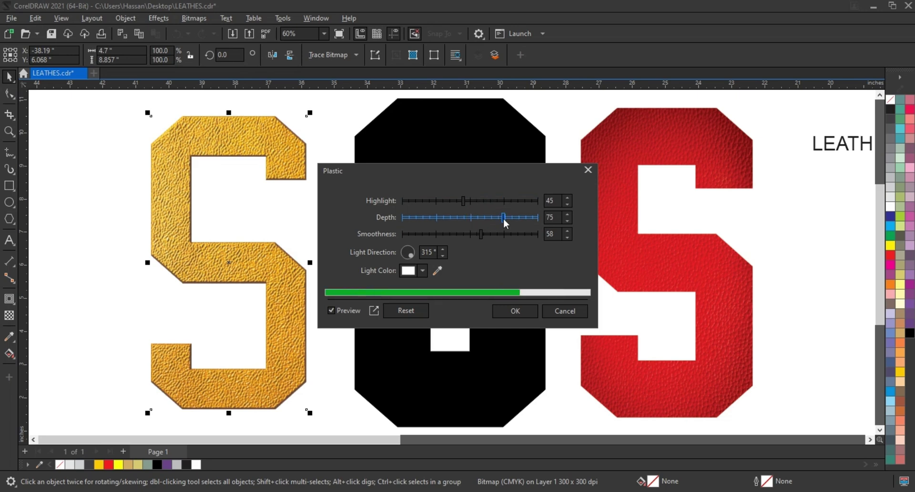
{"action": "left_click", "coordinate": [512, 239]}
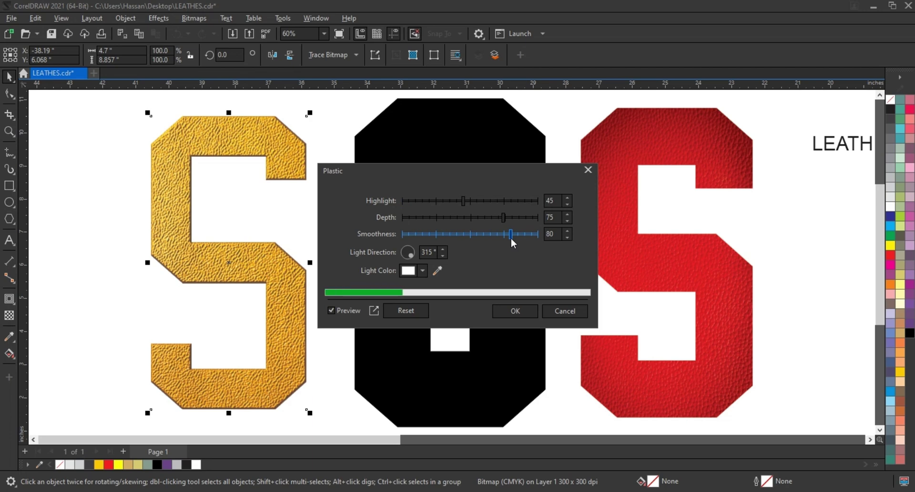
{"action": "left_click", "coordinate": [517, 240]}
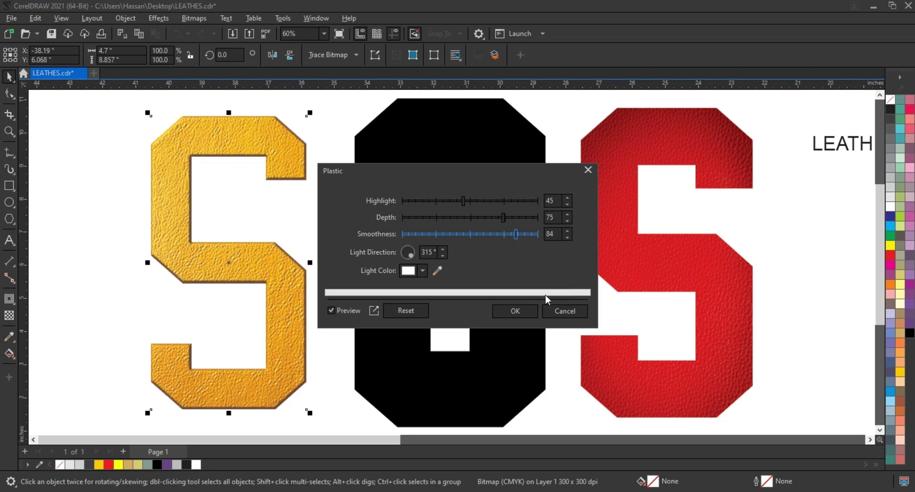
{"action": "left_click", "coordinate": [521, 312]}
- Give the red S the same Plastic texture with smoothness 79
{"action": "left_click", "coordinate": [639, 272]}
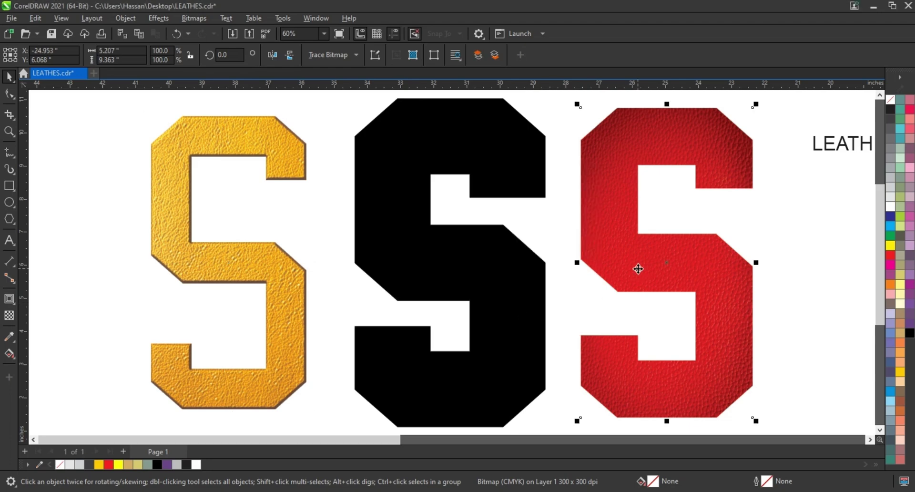
{"action": "left_click", "coordinate": [161, 21]}
{"action": "mouse_move", "coordinate": [173, 213]}
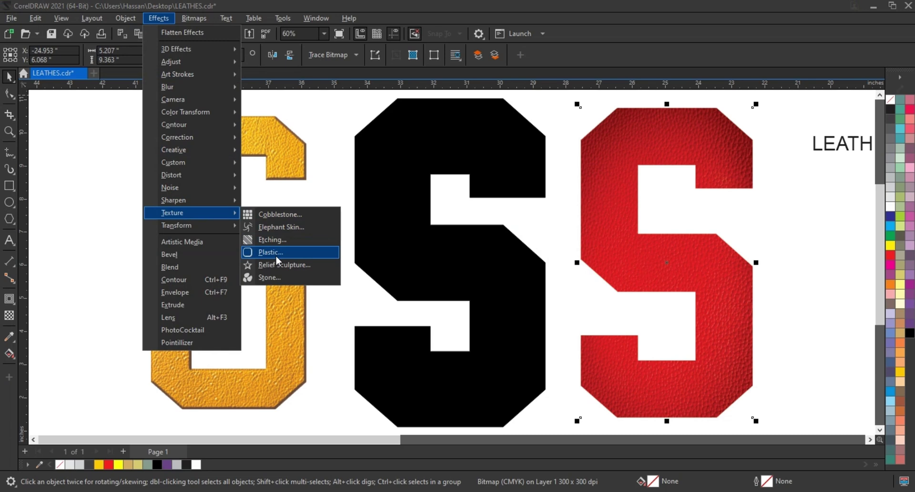
{"action": "left_click", "coordinate": [275, 253]}
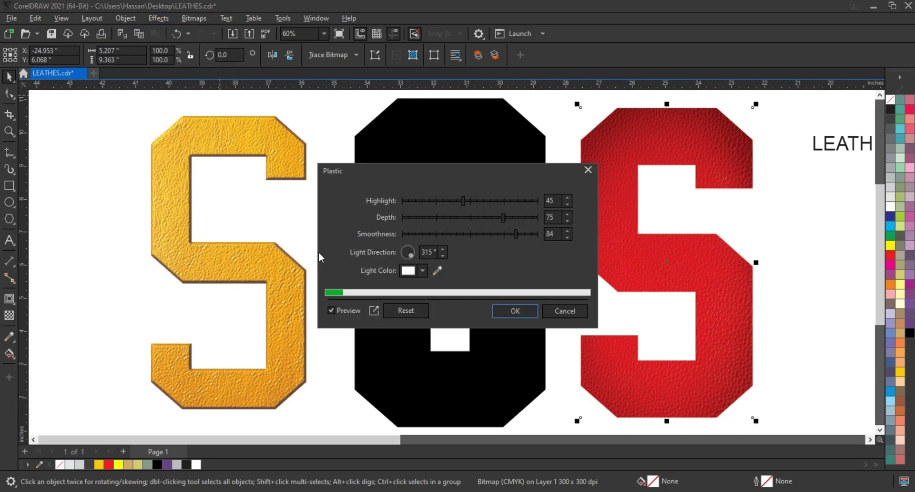
{"action": "left_click", "coordinate": [509, 236]}
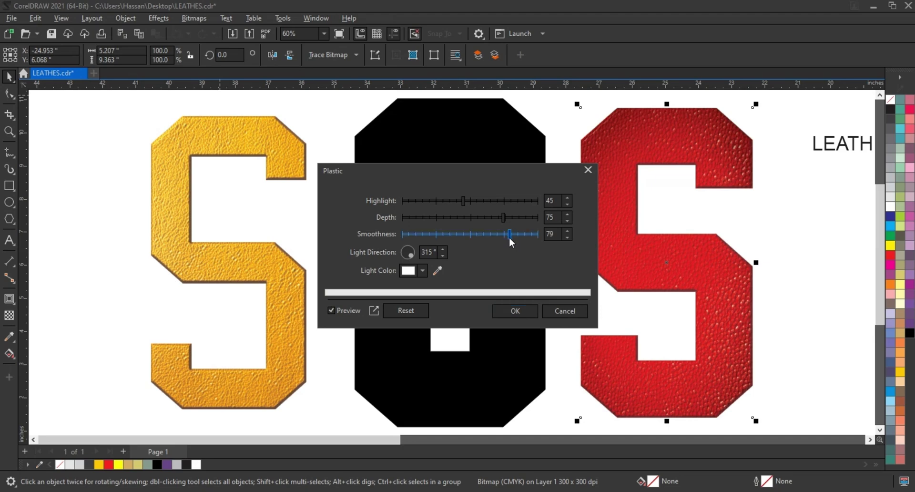
{"action": "left_click", "coordinate": [511, 313]}
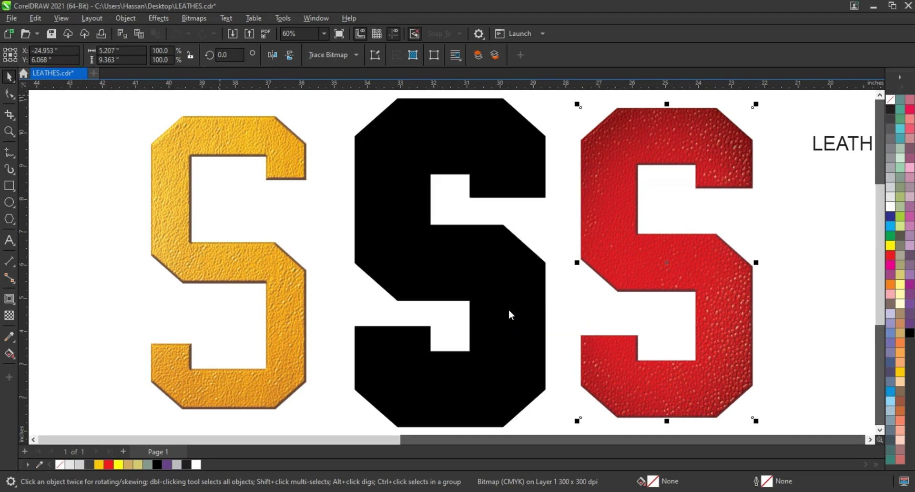
{"action": "left_click", "coordinate": [508, 276], "text": "shift"}
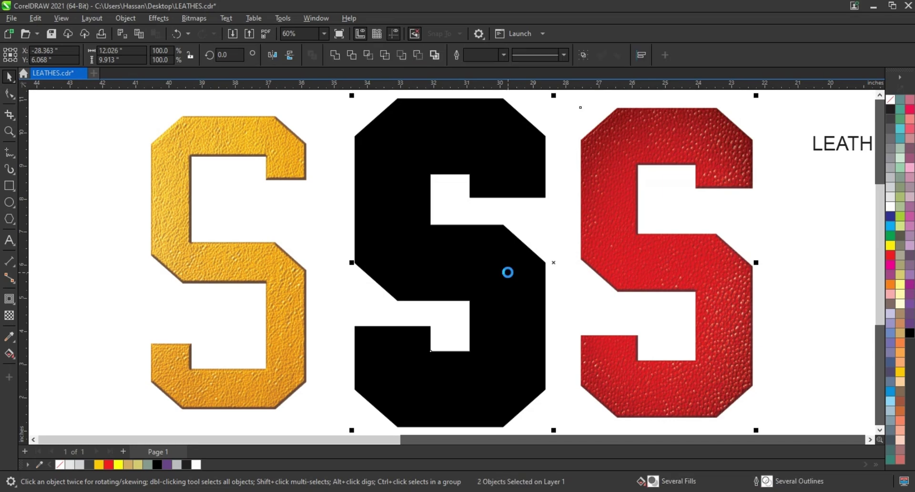
- Centre the red S on the black S and the gold S on the red S, then preview full screen
{"action": "key", "text": "c"}
{"action": "left_click", "coordinate": [263, 257]}
{"action": "left_click", "coordinate": [384, 265], "text": "shift"}
{"action": "key", "text": "c"}
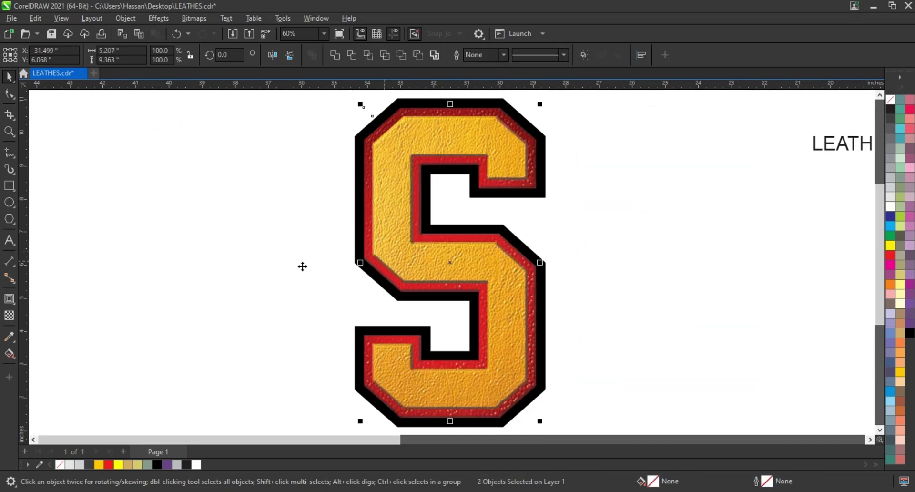
{"action": "left_click", "coordinate": [265, 271]}
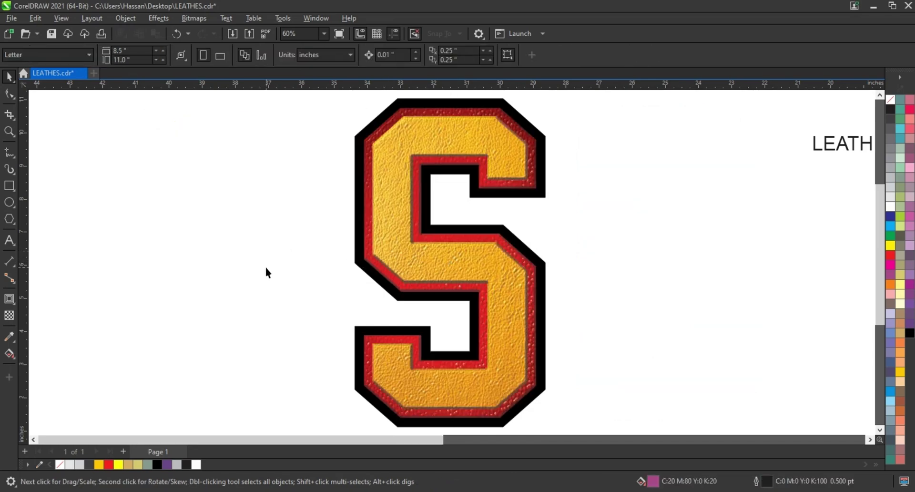
{"action": "key", "text": "F9"}
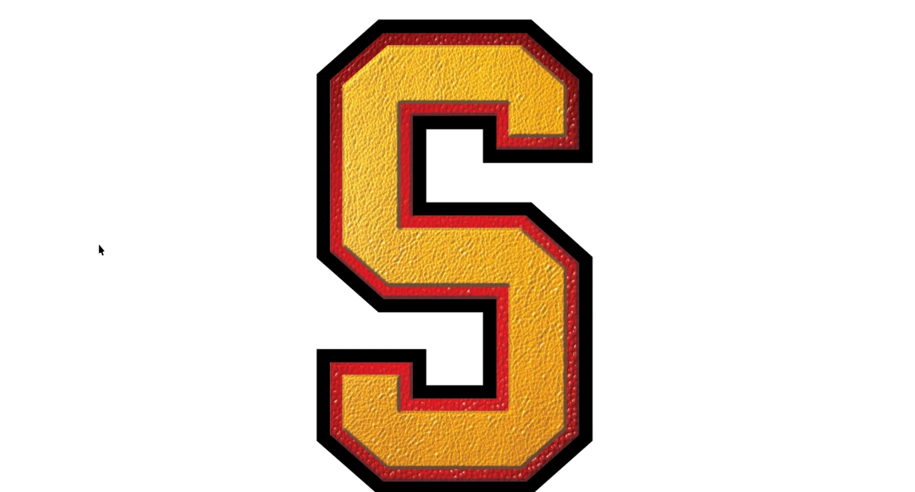
{"action": "key", "text": "F9"}
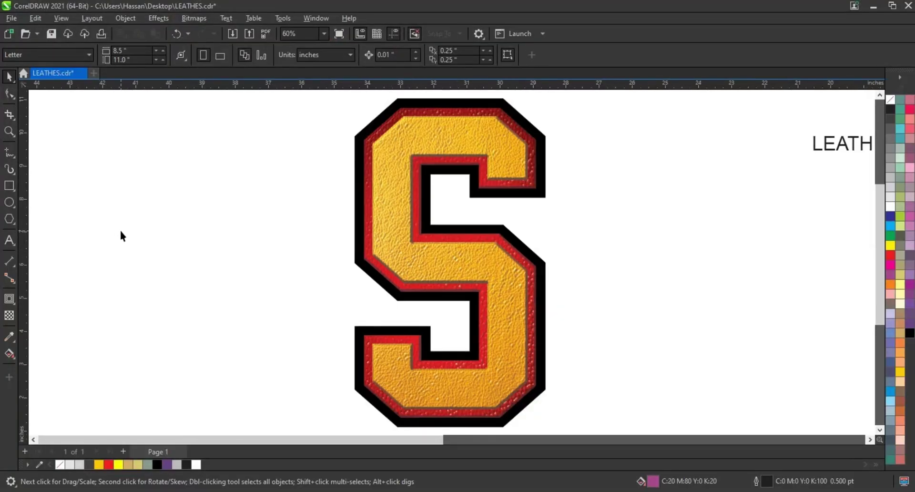